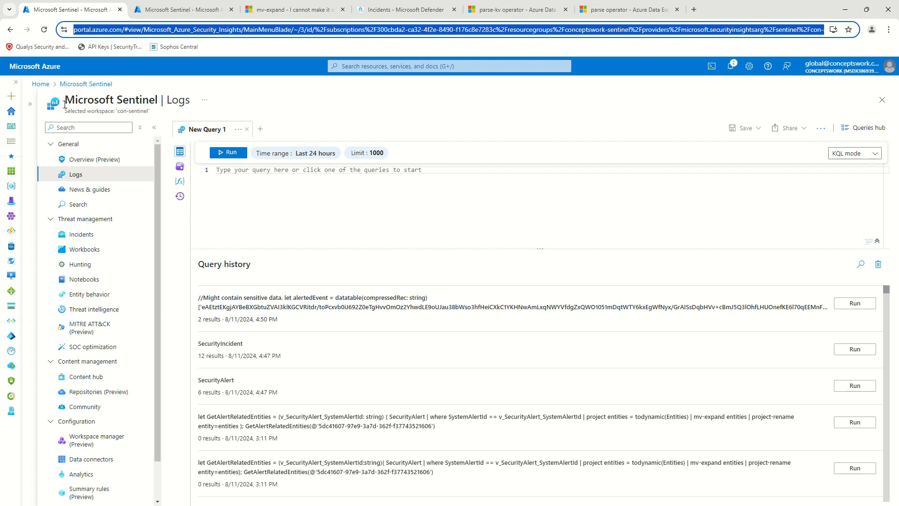
Step: Reopen the Con-Sentinel workspace in Microsoft Sentinel, collapse the workspace list and show an empty query on its Logs page
{"action": "left_click_drag", "start_coordinate": [61, 100], "coordinate": [168, 99]}
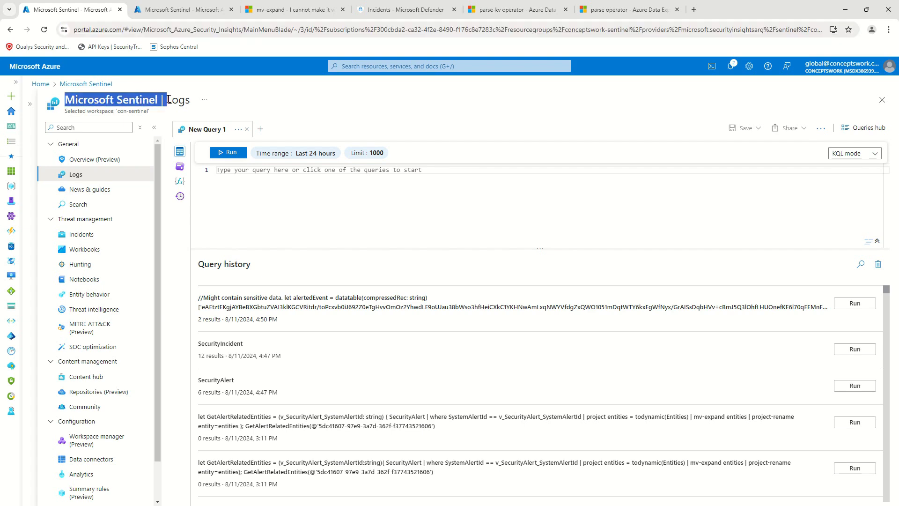
{"action": "left_click", "coordinate": [882, 100]}
{"action": "left_click", "coordinate": [75, 204]}
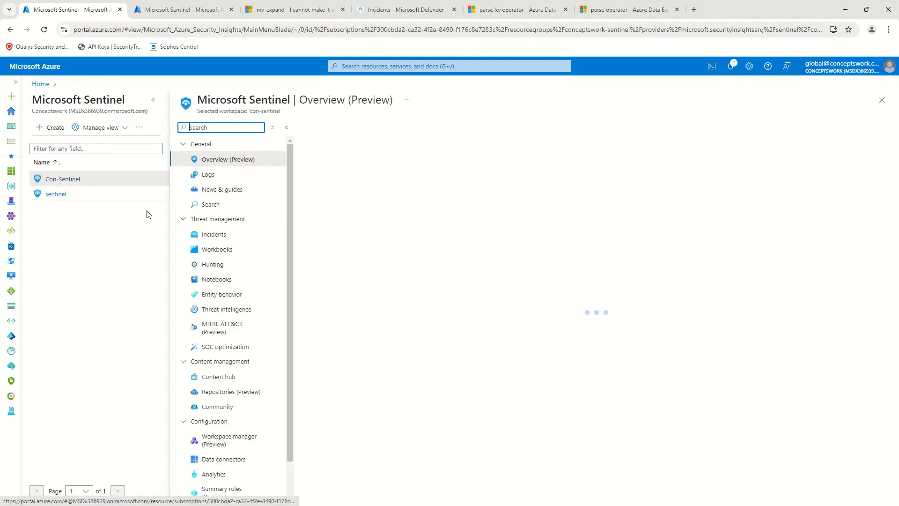
{"action": "left_click", "coordinate": [154, 100]}
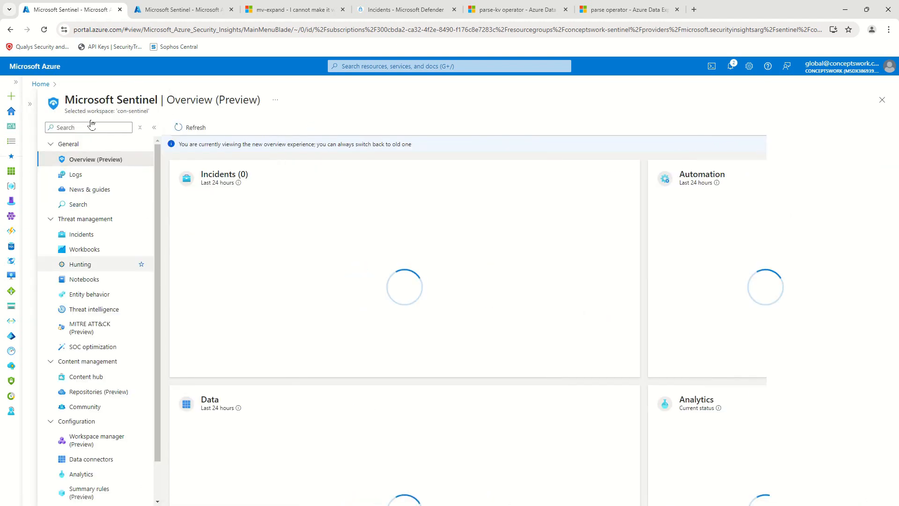
{"action": "left_click", "coordinate": [78, 175]}
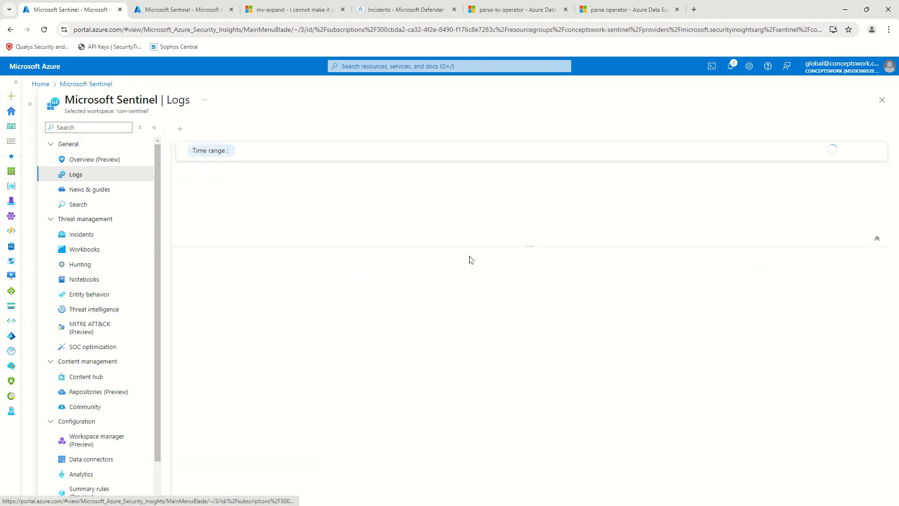
{"action": "left_click", "coordinate": [853, 147]}
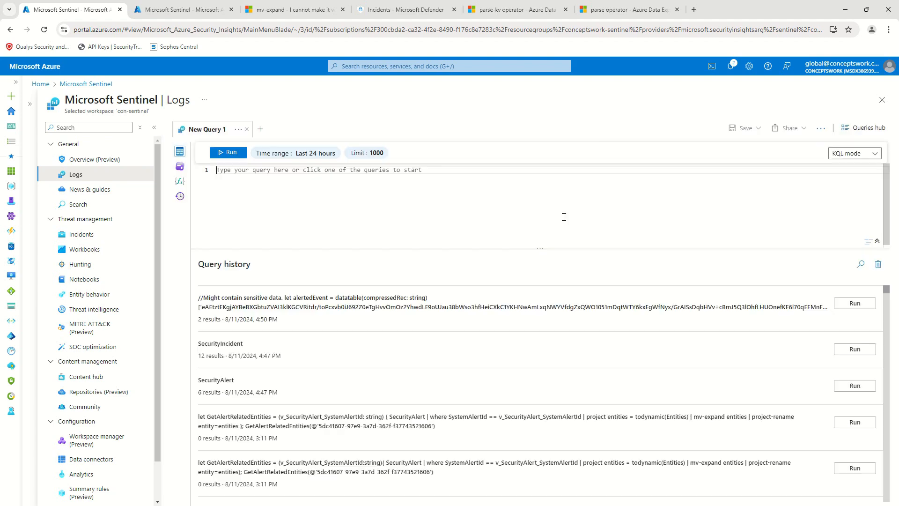
Step: Dock the Tables list, collapse the Sentinel navigation, expand the Microsoft Sentinel table group and examine the SecurityIncident and SecurityEvent descriptions
{"action": "left_click", "coordinate": [179, 152]}
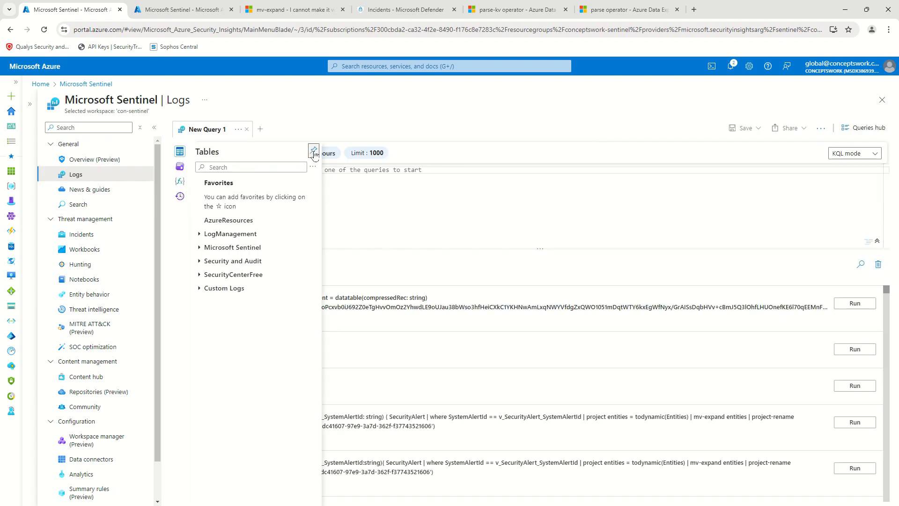
{"action": "left_click", "coordinate": [154, 128]}
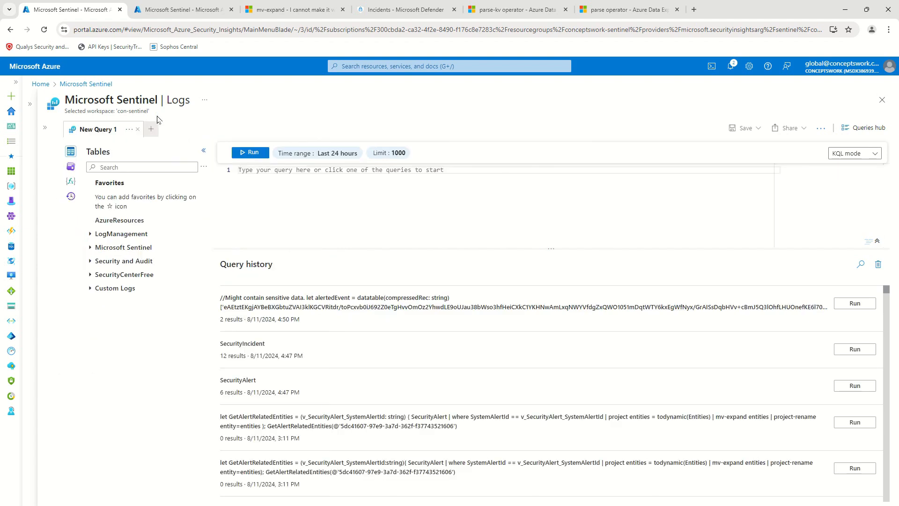
{"action": "left_click", "coordinate": [91, 247]}
{"action": "scroll", "coordinate": [150, 291], "scroll_direction": "down", "scroll_amount": 15}
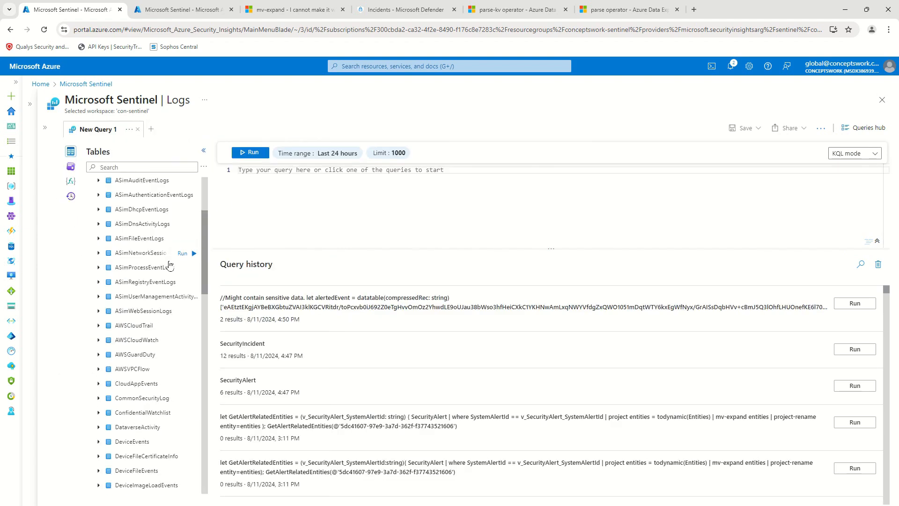
{"action": "scroll", "coordinate": [145, 356], "scroll_direction": "down", "scroll_amount": 15}
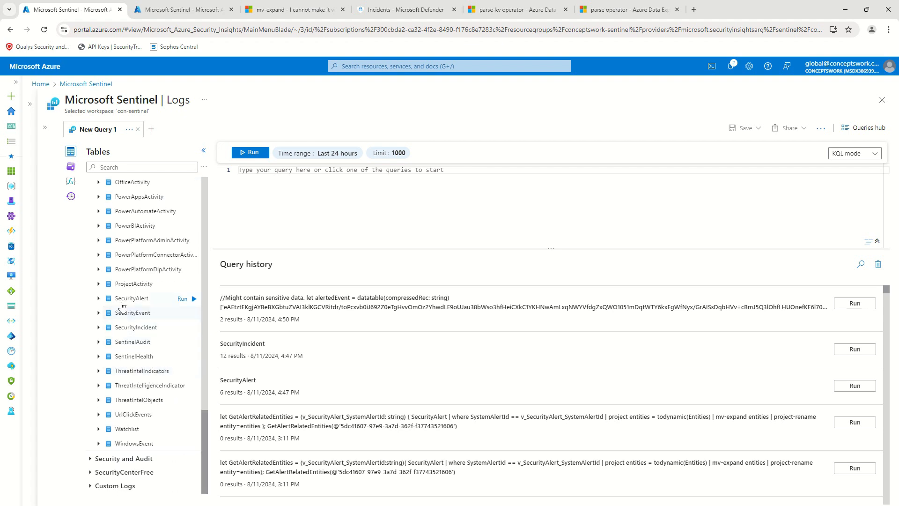
{"action": "mouse_move", "coordinate": [165, 331]}
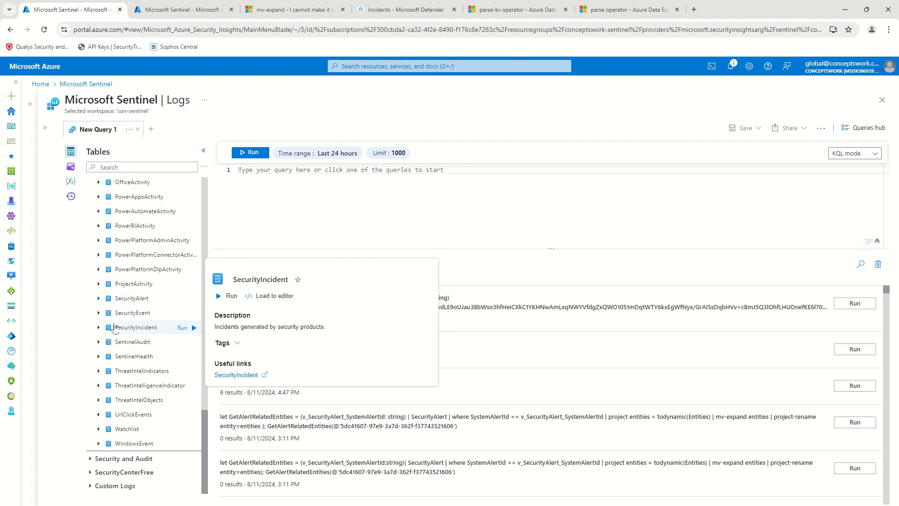
{"action": "mouse_move", "coordinate": [133, 317]}
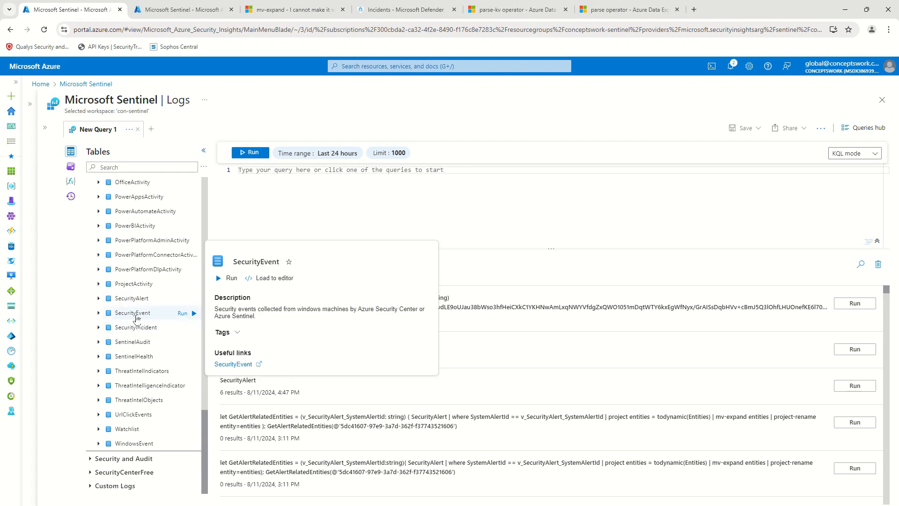
Step: Query the SecurityAlert table and set the query's time range to Last 7 days
{"action": "left_click", "coordinate": [285, 202]}
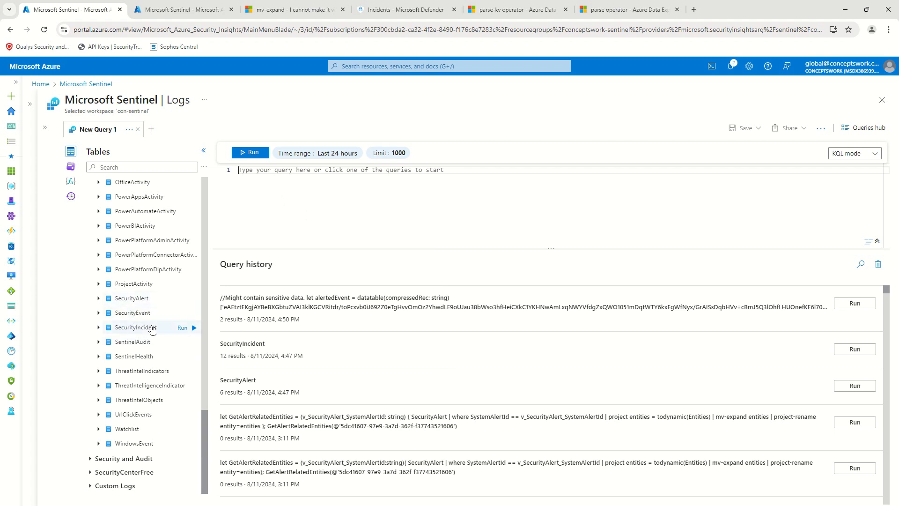
{"action": "left_click", "coordinate": [264, 236]}
{"action": "type", "text": "SecurityA"}
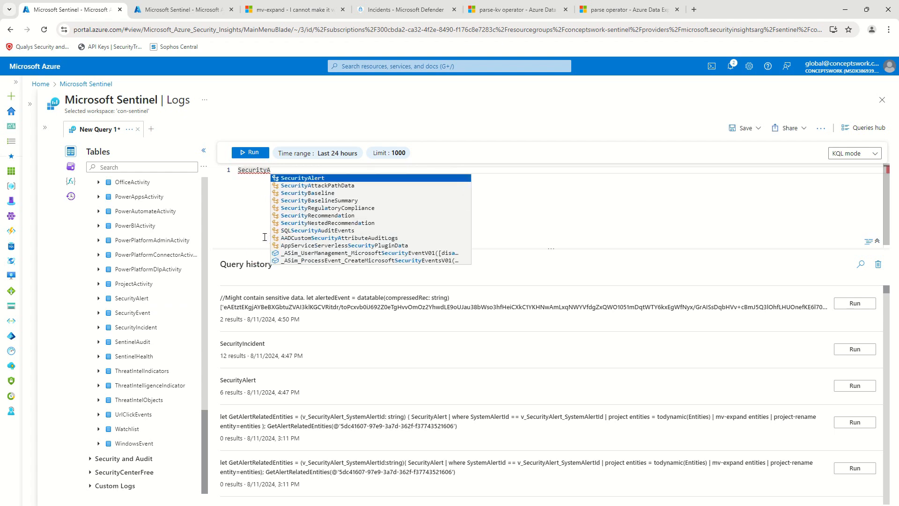
{"action": "key", "text": "Return"}
{"action": "left_click", "coordinate": [256, 157]}
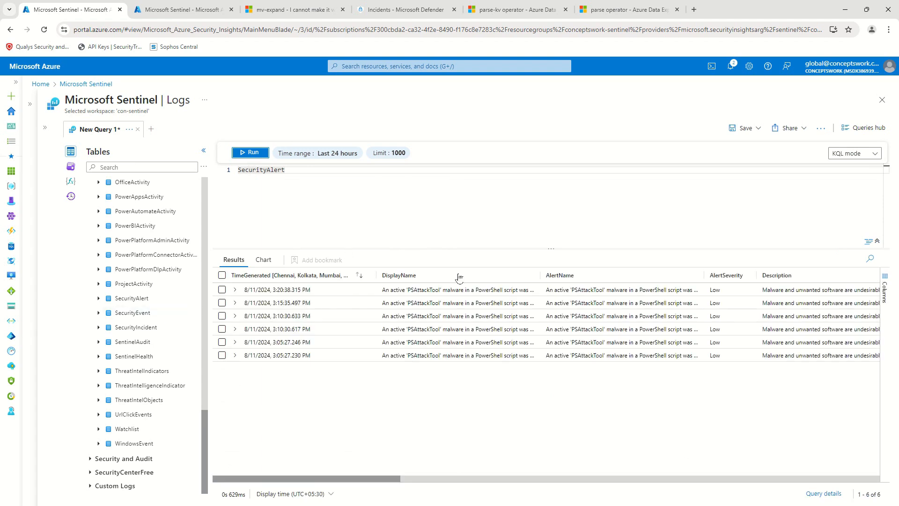
{"action": "left_click", "coordinate": [322, 153]}
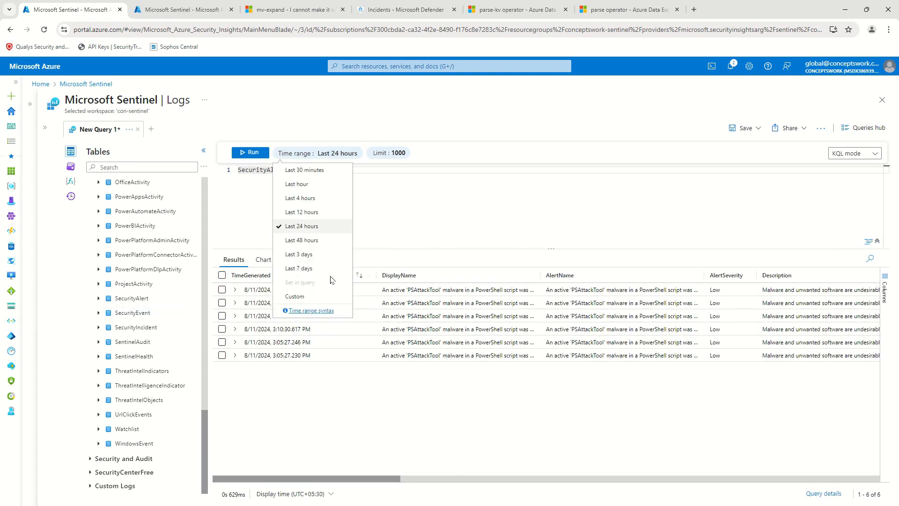
{"action": "left_click", "coordinate": [301, 269]}
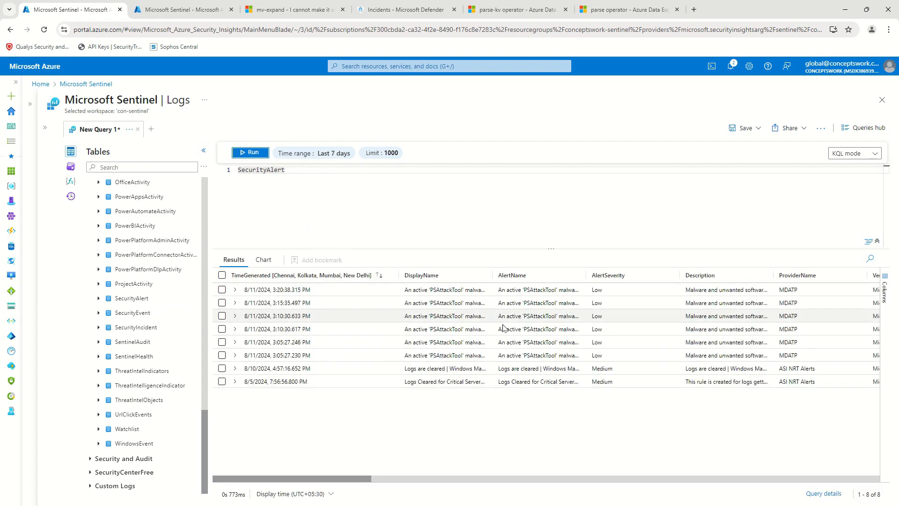
Step: Run a SecurityIncident query in a new query tab and return to the SecurityAlert query
{"action": "left_click", "coordinate": [150, 129]}
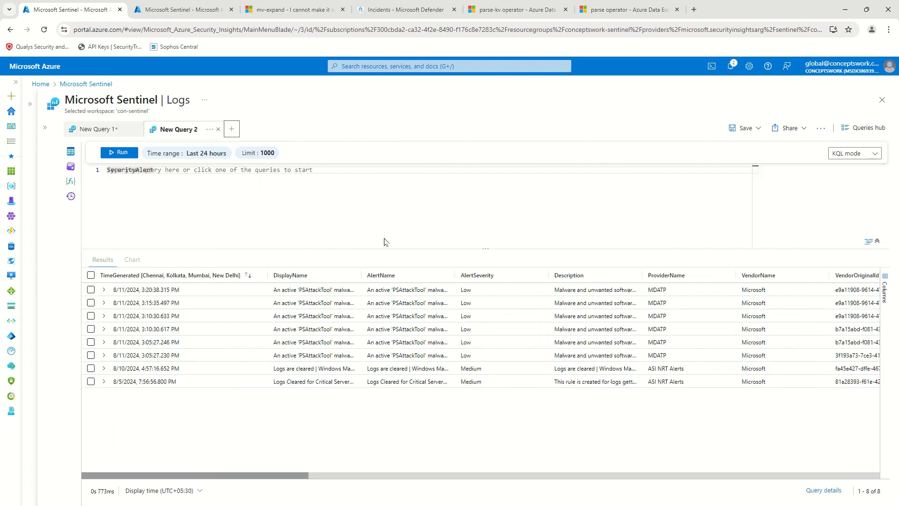
{"action": "type", "text": "Secu"}
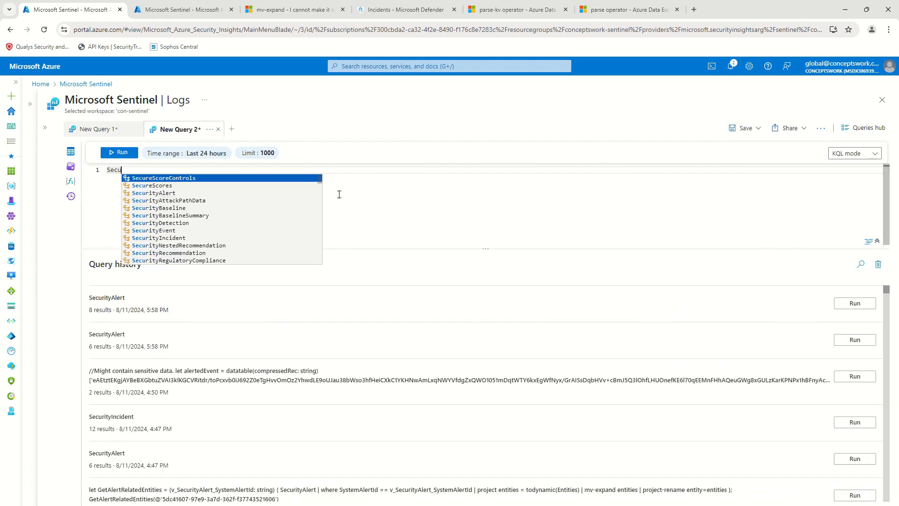
{"action": "type", "text": "rityIncident"}
{"action": "key", "text": "Return"}
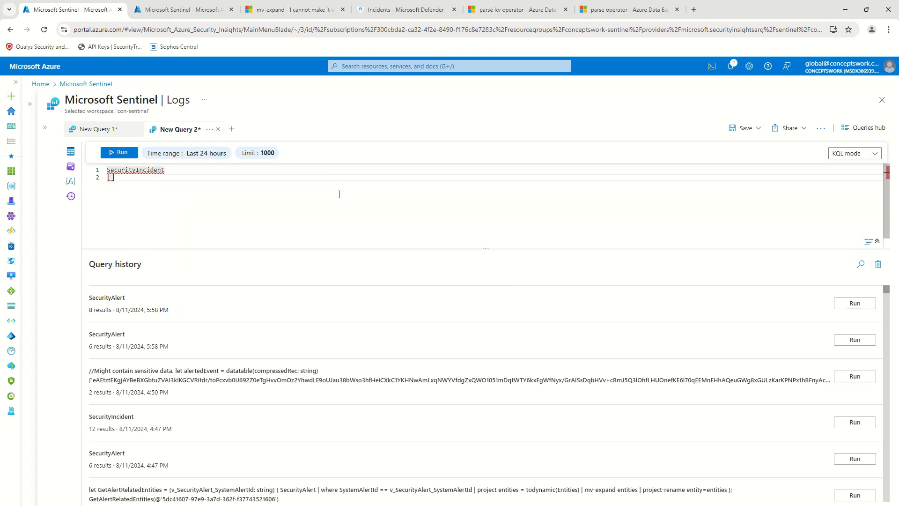
{"action": "key", "text": "BackSpace"}
{"action": "key", "text": "BackSpace"}
{"action": "left_click", "coordinate": [113, 152]}
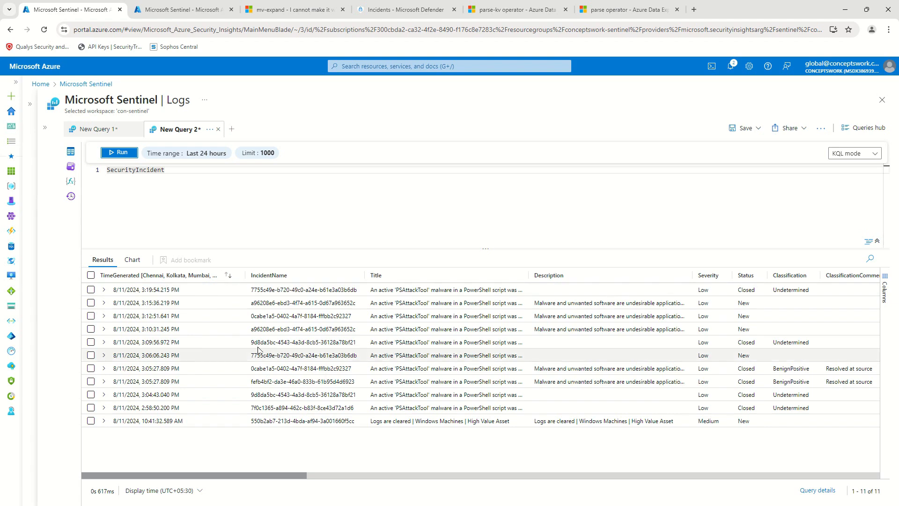
{"action": "left_click", "coordinate": [95, 128]}
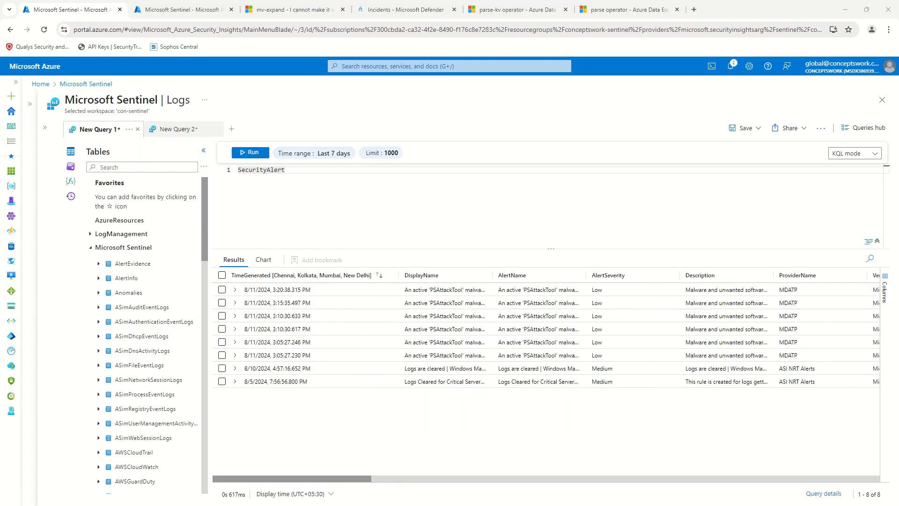
Step: Switch to the already open Sentinel overview and examine its incident, severity, closing classification and data summaries
{"action": "left_click", "coordinate": [169, 10]}
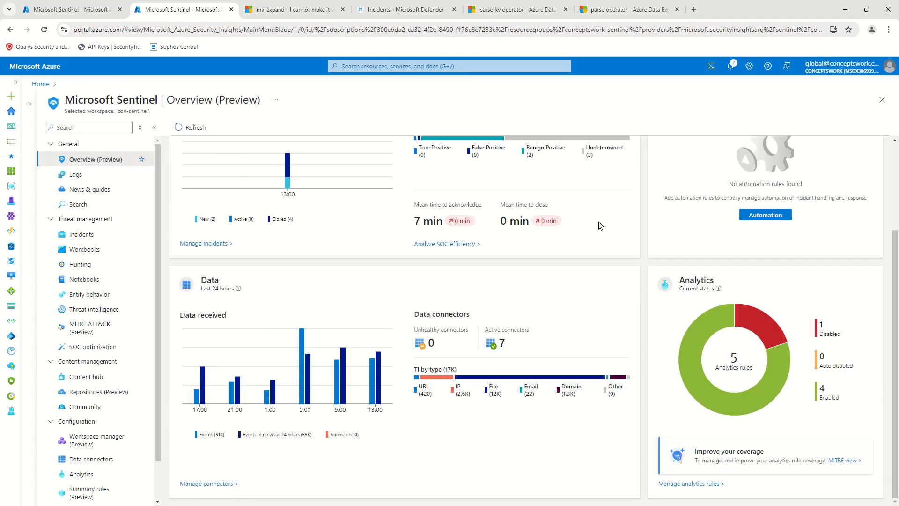
{"action": "scroll", "coordinate": [451, 338], "scroll_direction": "up", "scroll_amount": 3}
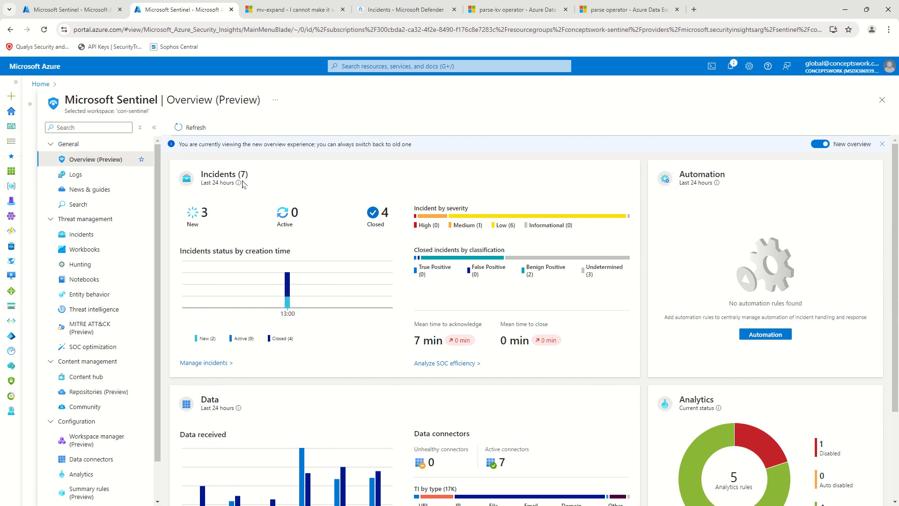
{"action": "left_click_drag", "start_coordinate": [223, 172], "coordinate": [297, 175]}
{"action": "left_click", "coordinate": [210, 179]}
{"action": "left_click", "coordinate": [410, 207]}
{"action": "left_click_drag", "start_coordinate": [419, 207], "coordinate": [500, 209]}
{"action": "left_click_drag", "start_coordinate": [439, 251], "coordinate": [476, 253]}
{"action": "scroll", "coordinate": [747, 262], "scroll_direction": "down", "scroll_amount": 3}
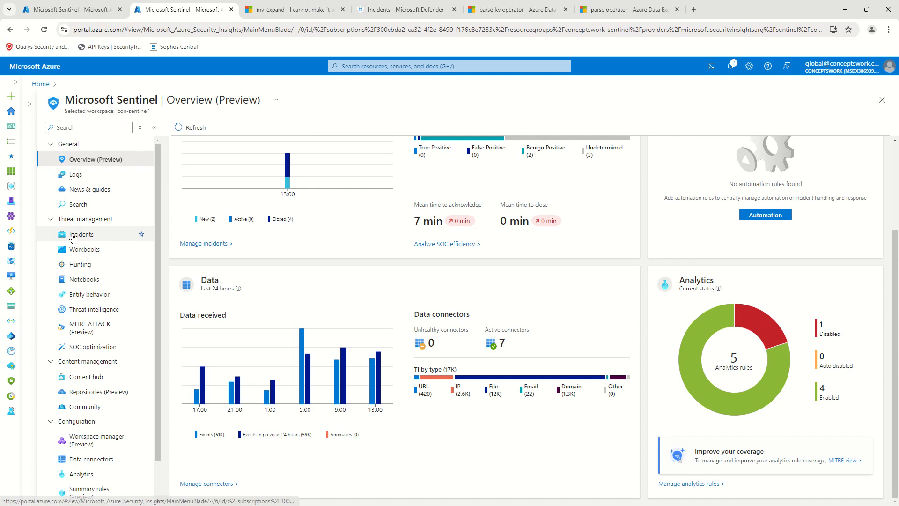
Step: Open the Incidents page, collapse the navigation and the details pane, and widen the Title column of the incident list
{"action": "left_click", "coordinate": [80, 234]}
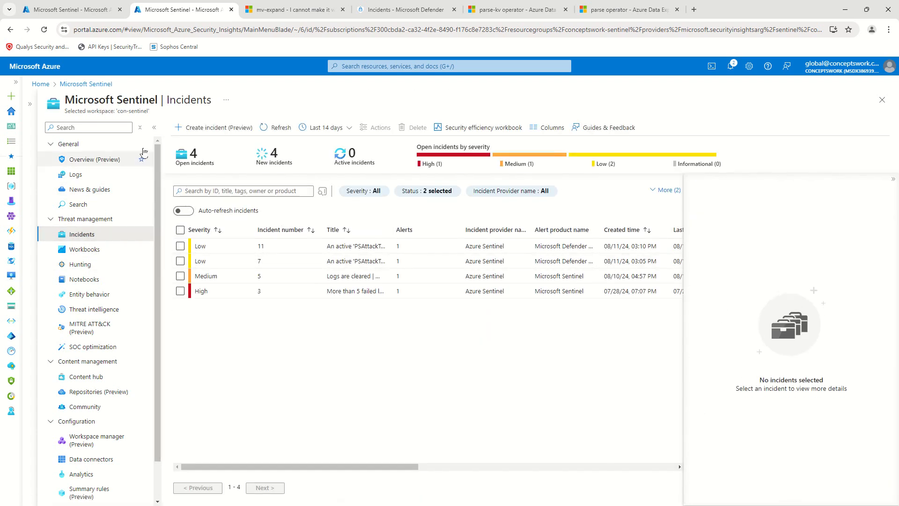
{"action": "left_click", "coordinate": [154, 127]}
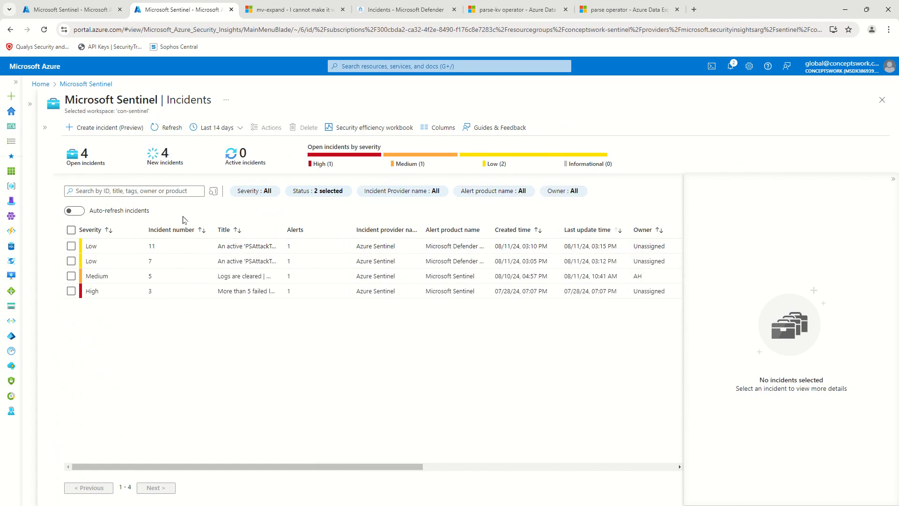
{"action": "left_click", "coordinate": [893, 179]}
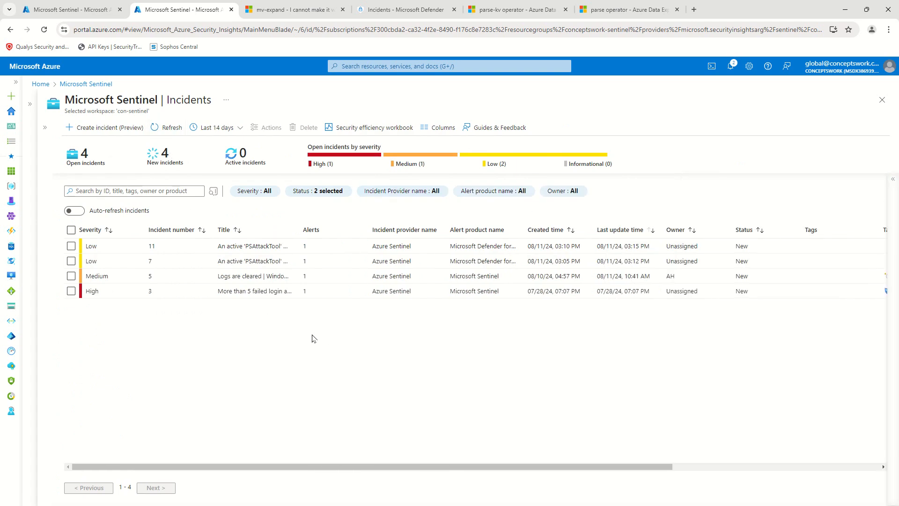
{"action": "left_click_drag", "start_coordinate": [302, 229], "coordinate": [365, 232]}
Step: Select the medium-severity "Logs are cleared" incident for Windows Machines and look at the available time range options
{"action": "left_click", "coordinate": [248, 278]}
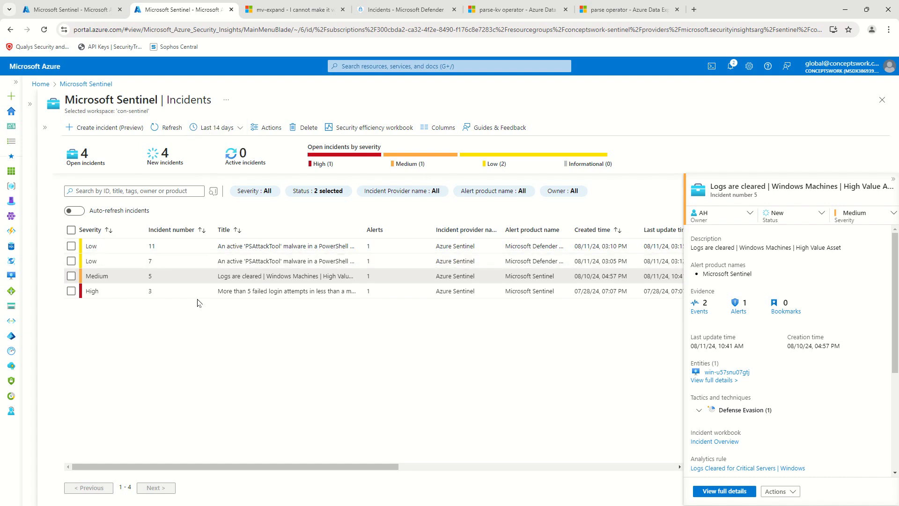
{"action": "left_click", "coordinate": [203, 128]}
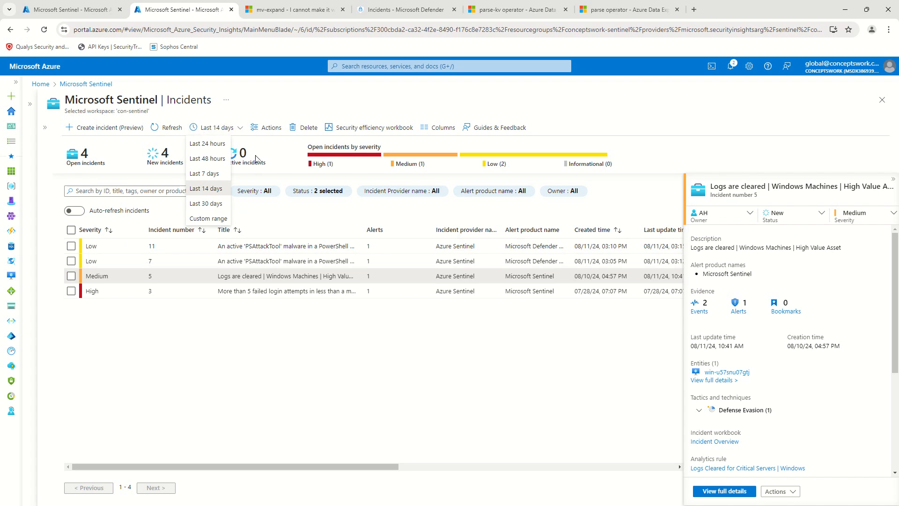
{"action": "left_click", "coordinate": [279, 351]}
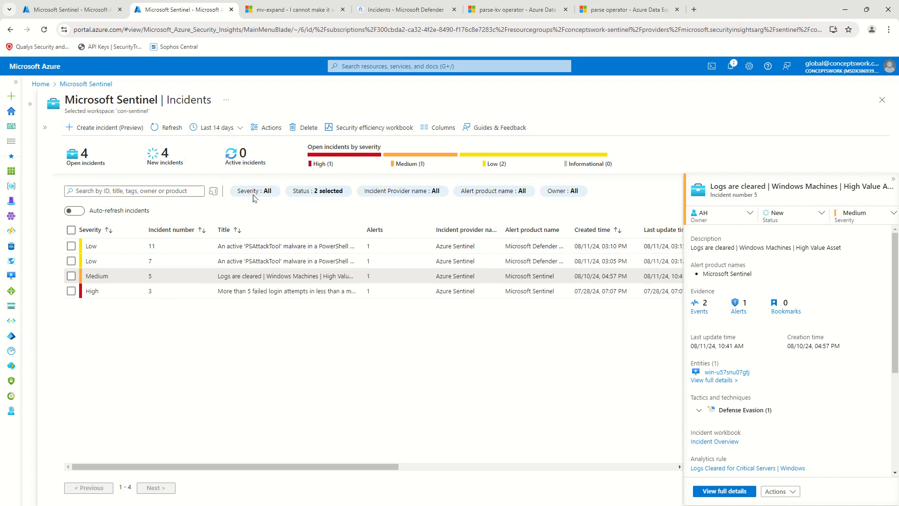
Step: Look through the severity, owner and status options in the incident Actions pane, and cancel without applying any change
{"action": "left_click", "coordinate": [270, 127]}
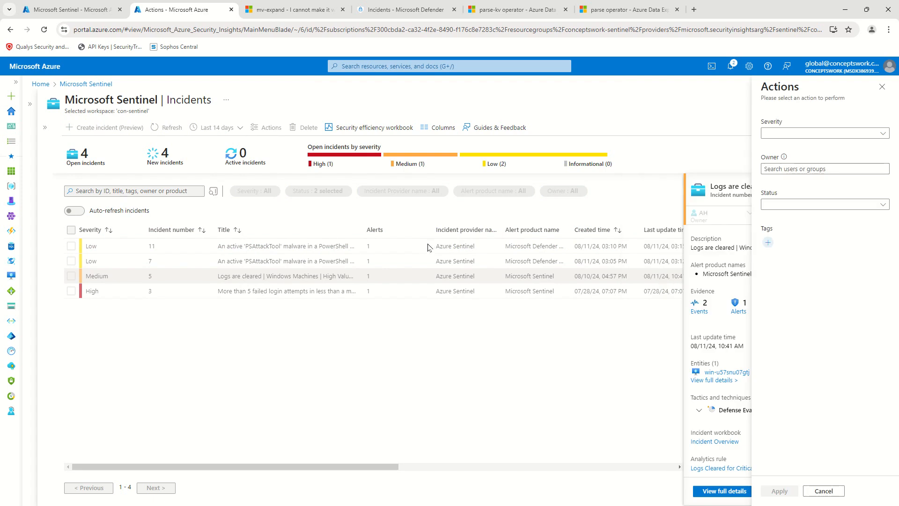
{"action": "left_click", "coordinate": [845, 135]}
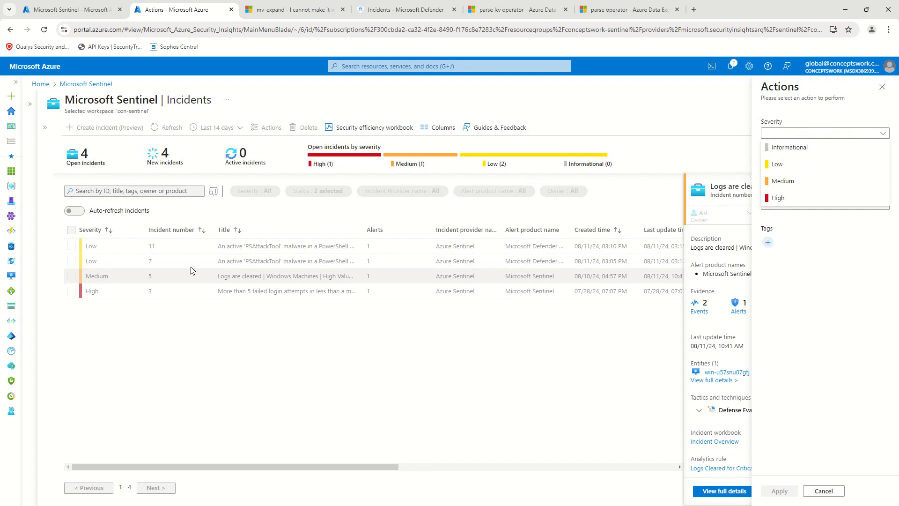
{"action": "left_click", "coordinate": [829, 283]}
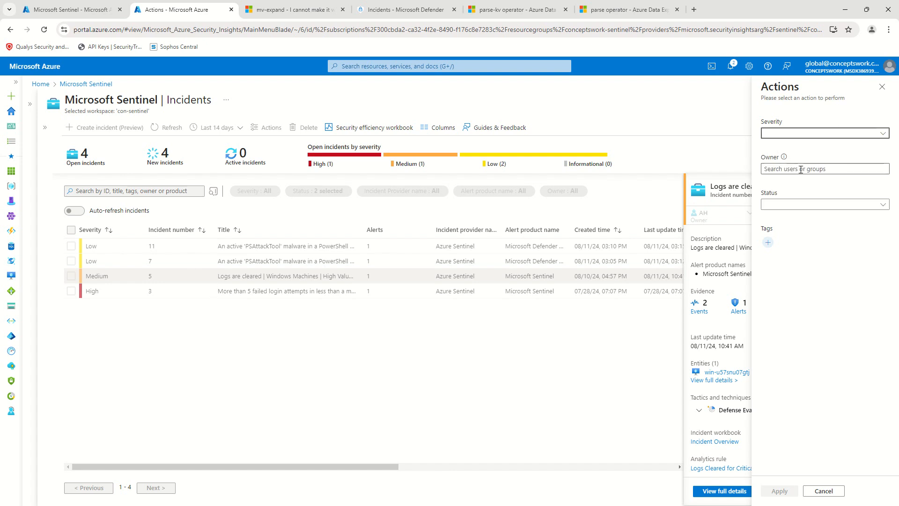
{"action": "left_click", "coordinate": [825, 169]}
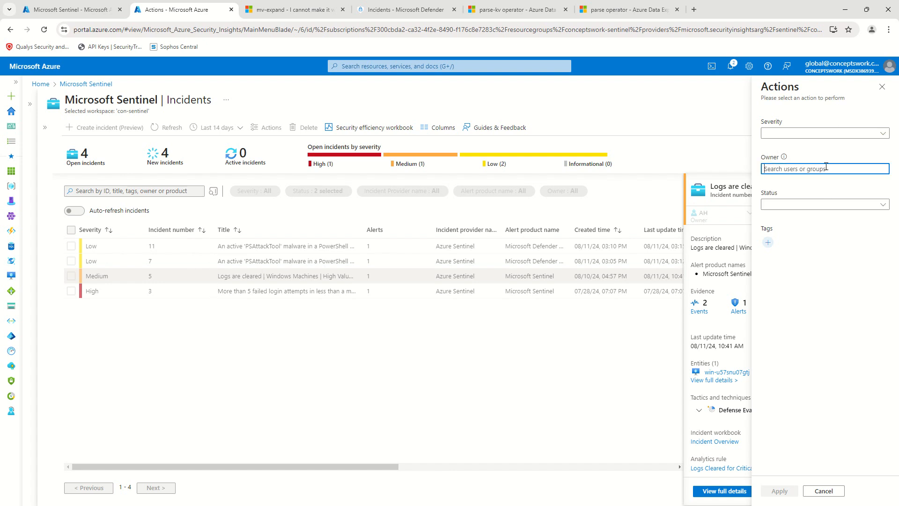
{"action": "left_click", "coordinate": [820, 402]}
{"action": "left_click", "coordinate": [808, 209]}
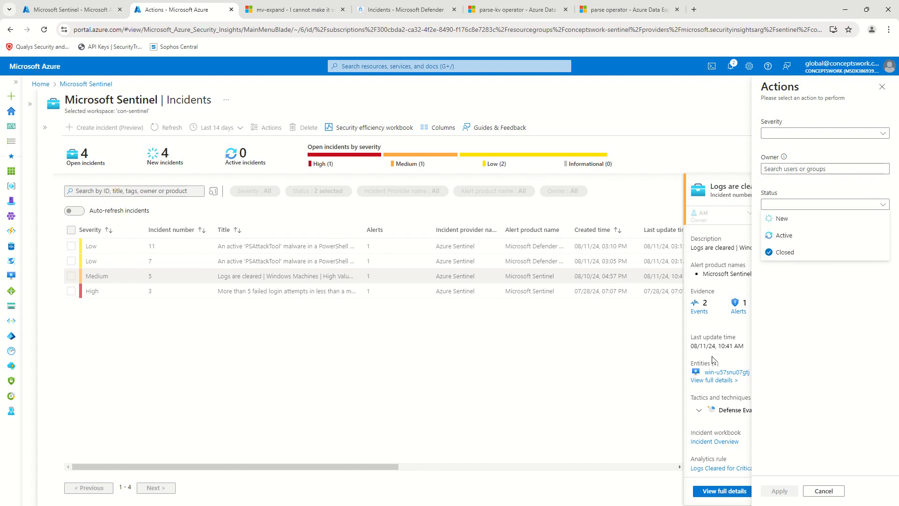
{"action": "left_click", "coordinate": [822, 490]}
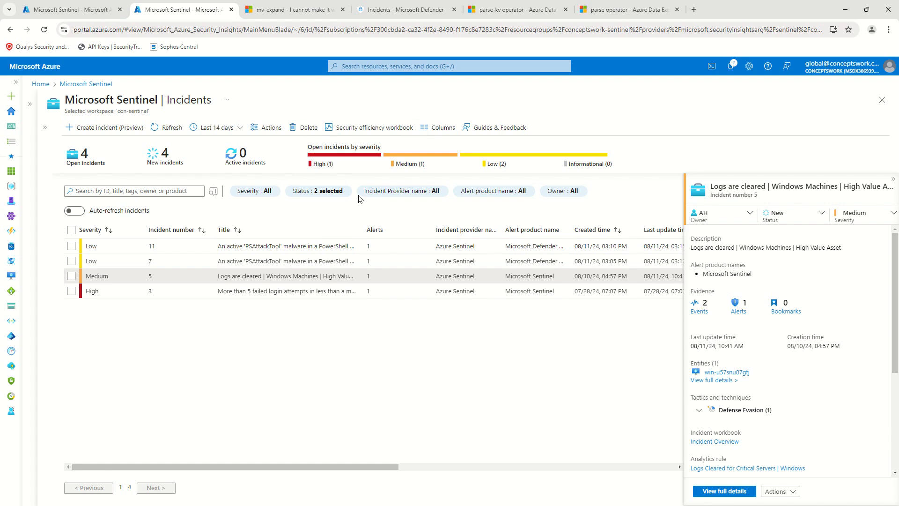
Step: Review the selectable columns for the incident list and compare them with the columns at the far end of the list
{"action": "left_click", "coordinate": [439, 128]}
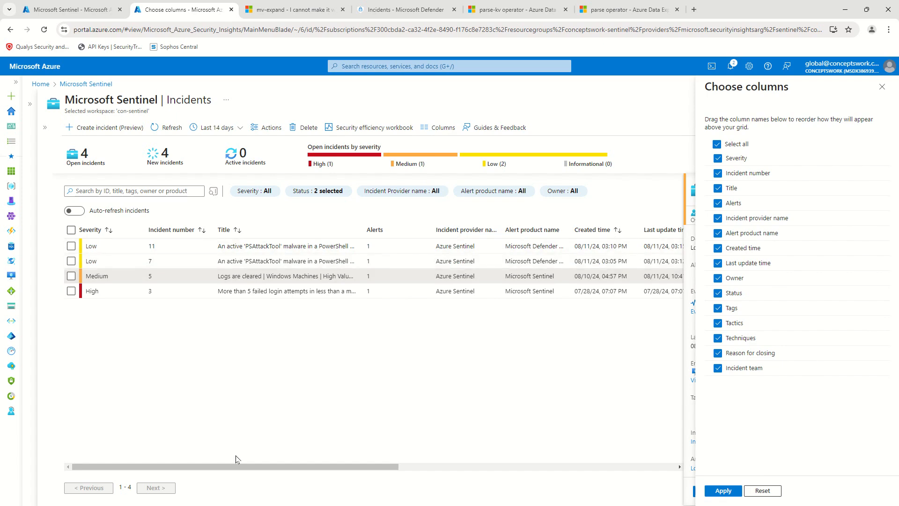
{"action": "left_click_drag", "start_coordinate": [275, 467], "coordinate": [552, 461]}
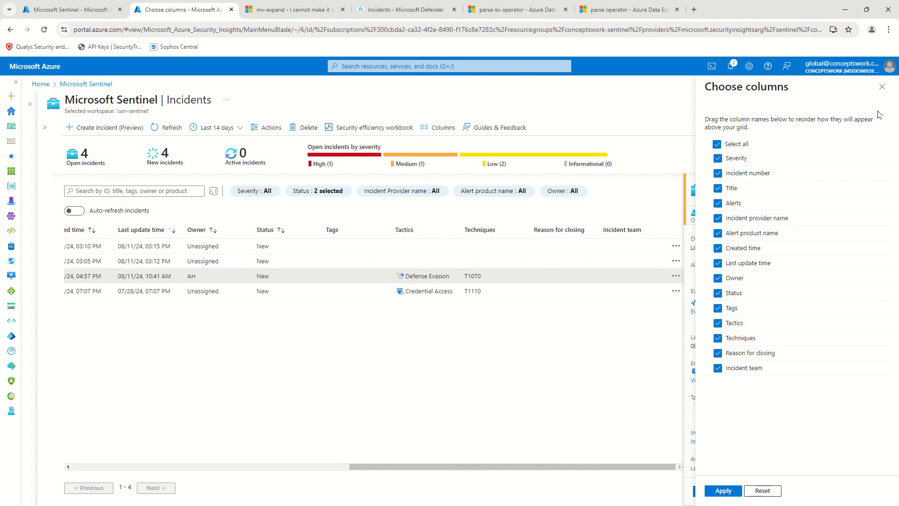
{"action": "left_click", "coordinate": [882, 87]}
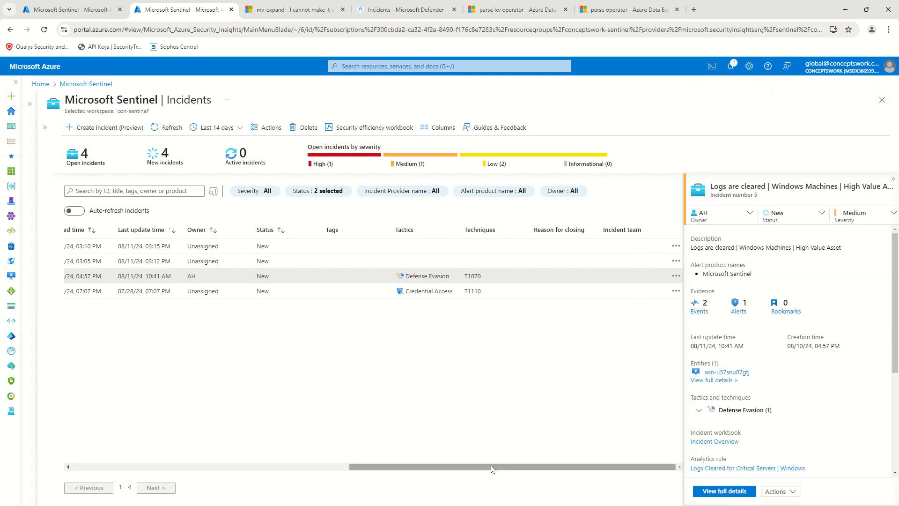
{"action": "left_click_drag", "start_coordinate": [491, 467], "coordinate": [135, 470]}
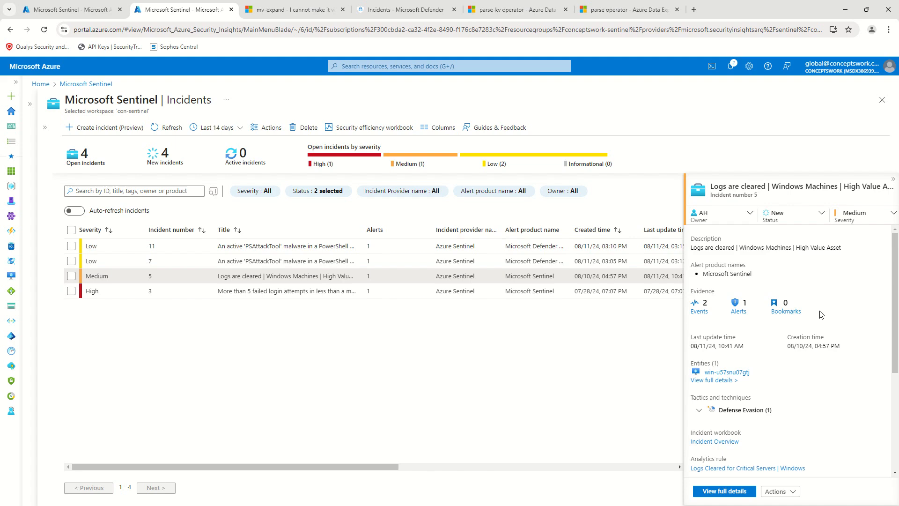
Step: Open the full details of the "Logs are cleared" incident and rerun the latest SecurityIncident query from its Logs query history
{"action": "scroll", "coordinate": [799, 449], "scroll_direction": "down", "scroll_amount": 4}
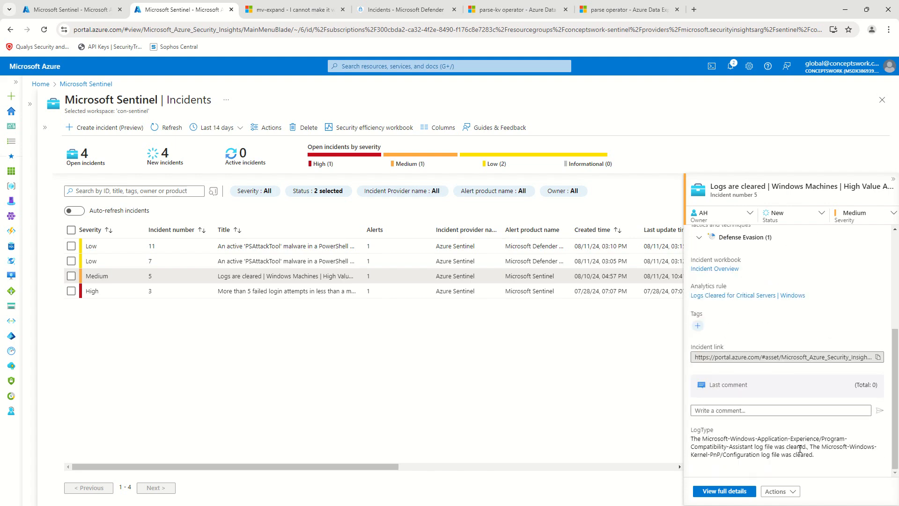
{"action": "left_click", "coordinate": [730, 489]}
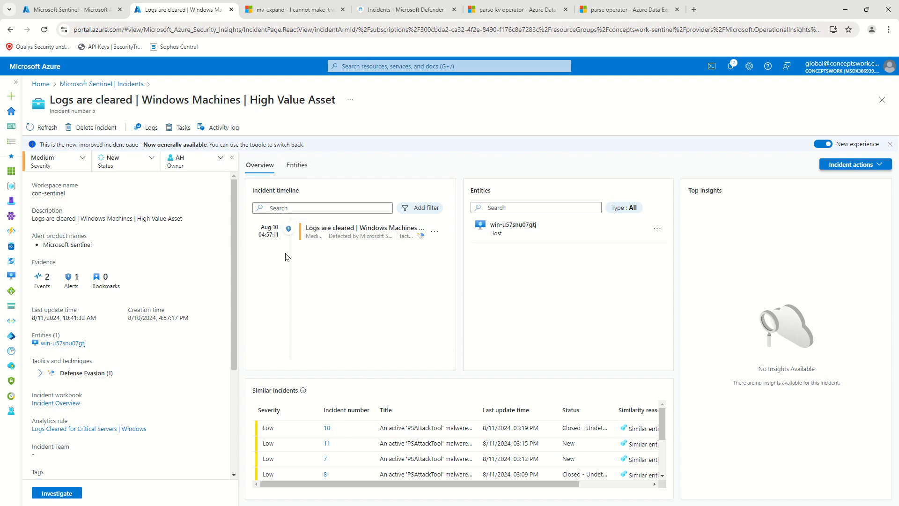
{"action": "left_click", "coordinate": [145, 132]}
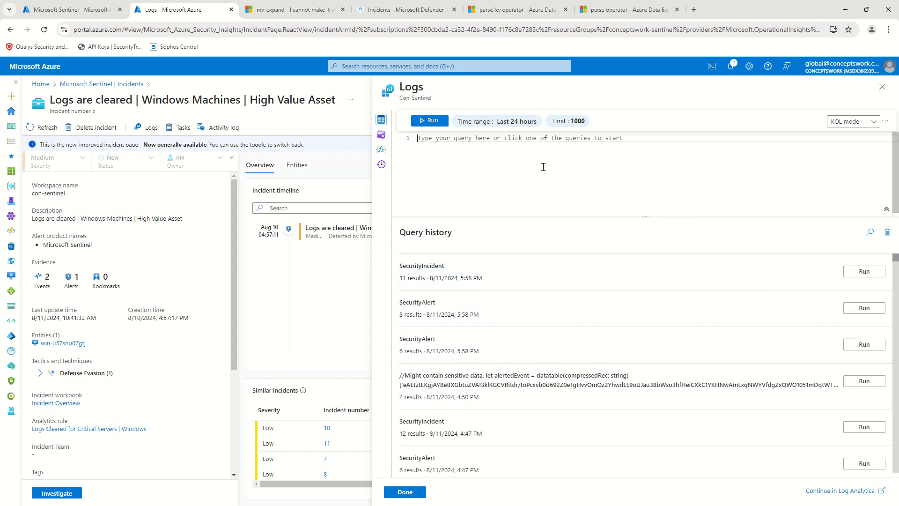
{"action": "left_click", "coordinate": [863, 271]}
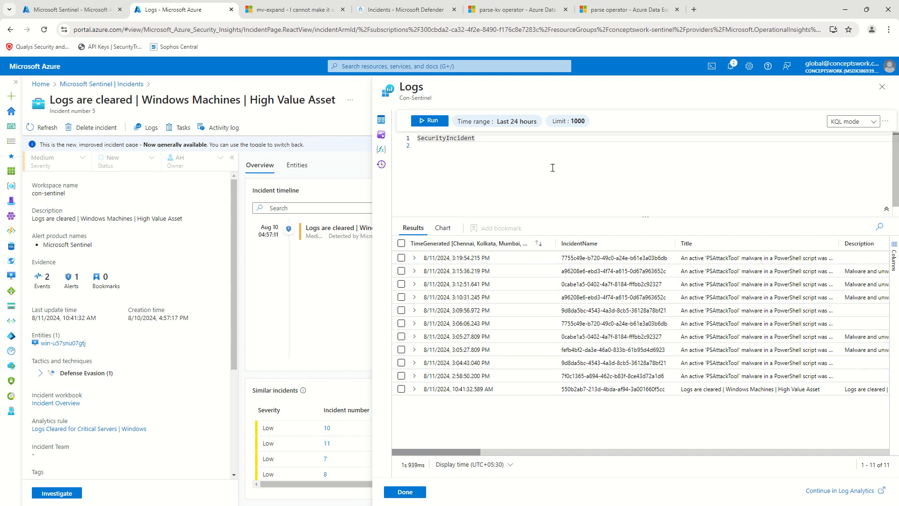
{"action": "left_click", "coordinate": [620, 168]}
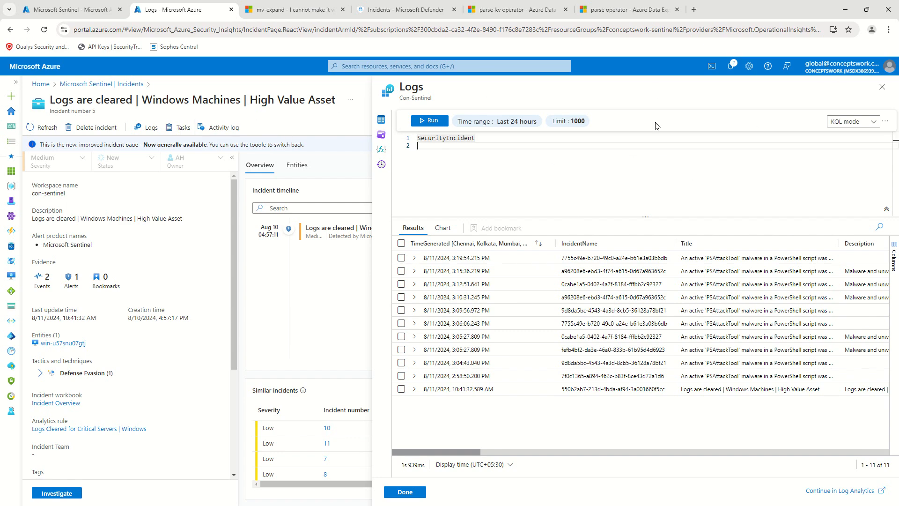
{"action": "left_click", "coordinate": [880, 87]}
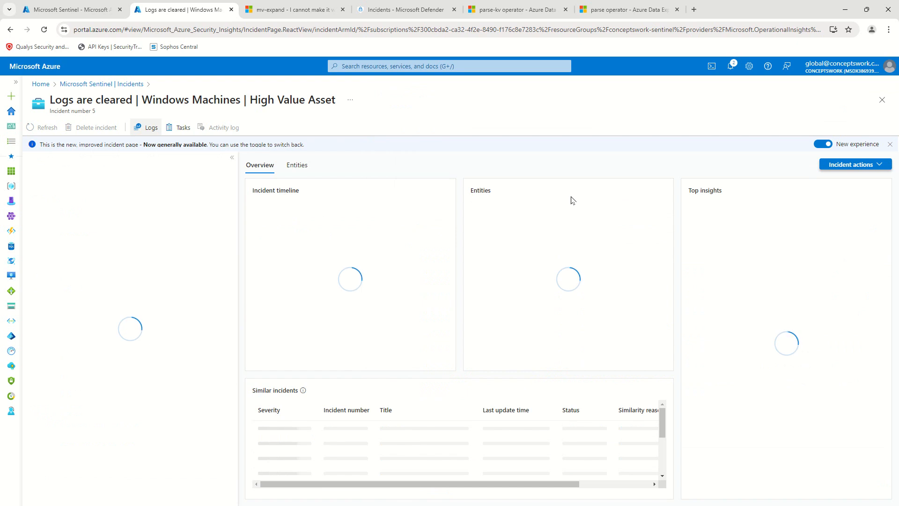
Step: Add an incident task titled "This is a sample task." with the description "Sample Information" and "-- IdentityTeam" on separate lines
{"action": "left_click", "coordinate": [179, 128]}
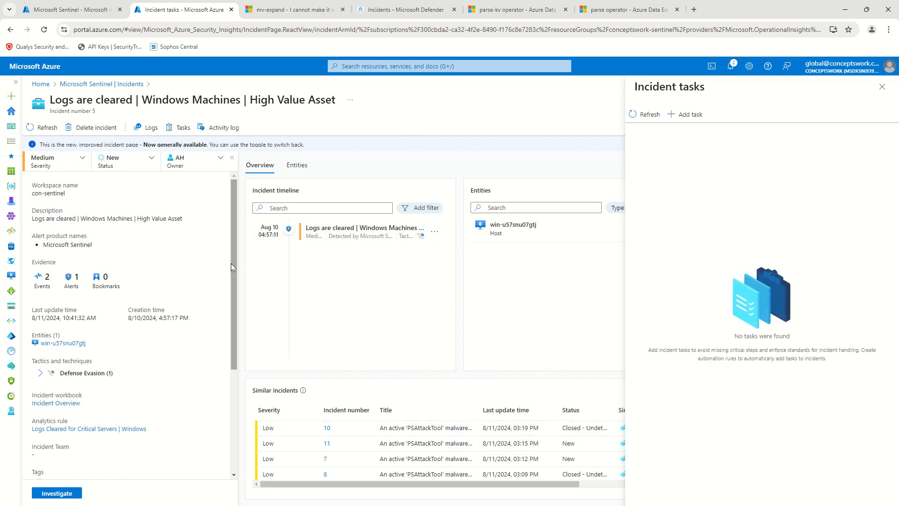
{"action": "left_click", "coordinate": [684, 114]}
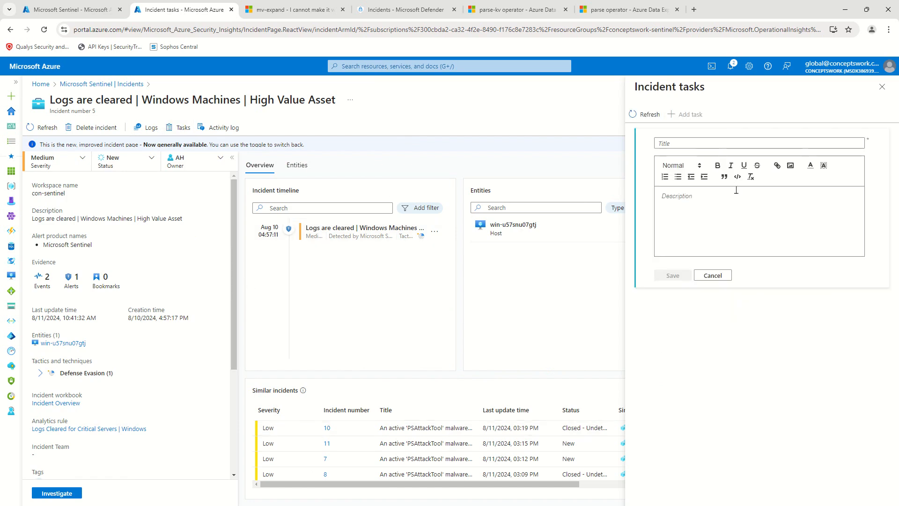
{"action": "left_click", "coordinate": [707, 142]}
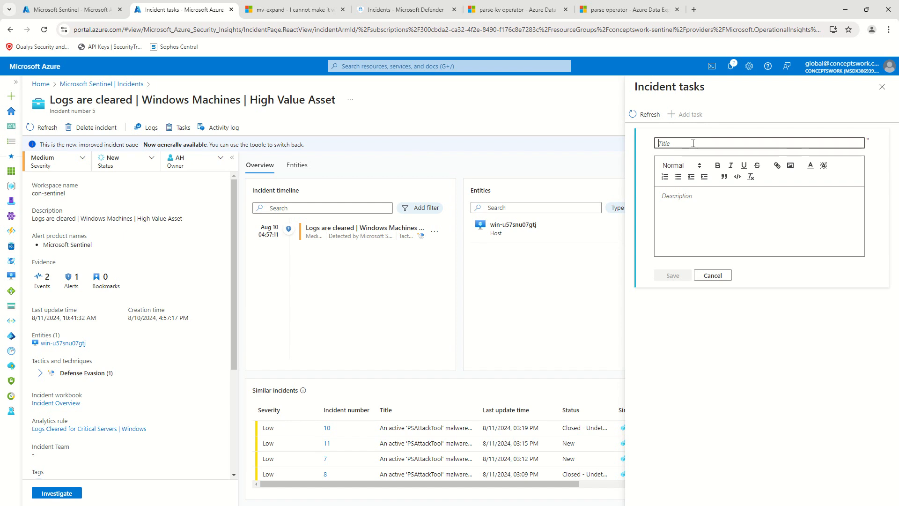
{"action": "left_click", "coordinate": [749, 191]}
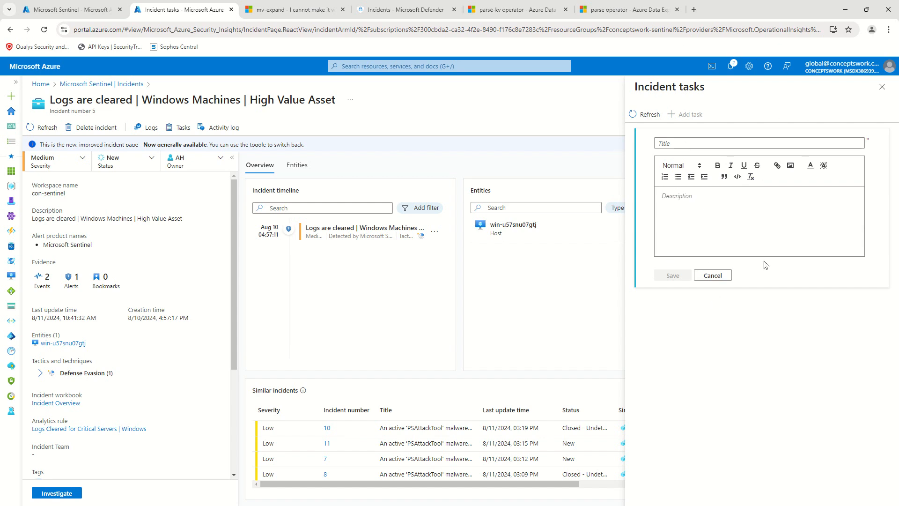
{"action": "left_click", "coordinate": [717, 141]}
{"action": "type", "text": "This is a sample task."}
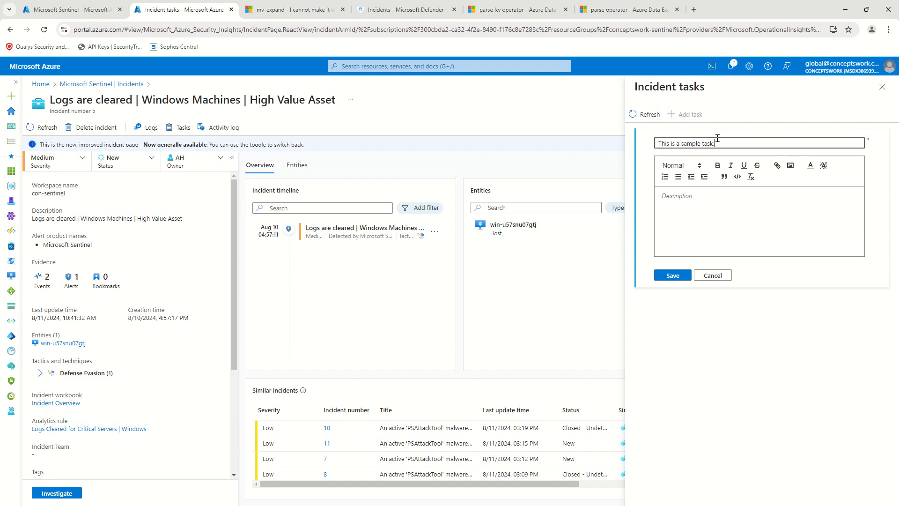
{"action": "left_click", "coordinate": [754, 239]}
{"action": "type", "text": "SAmple In"}
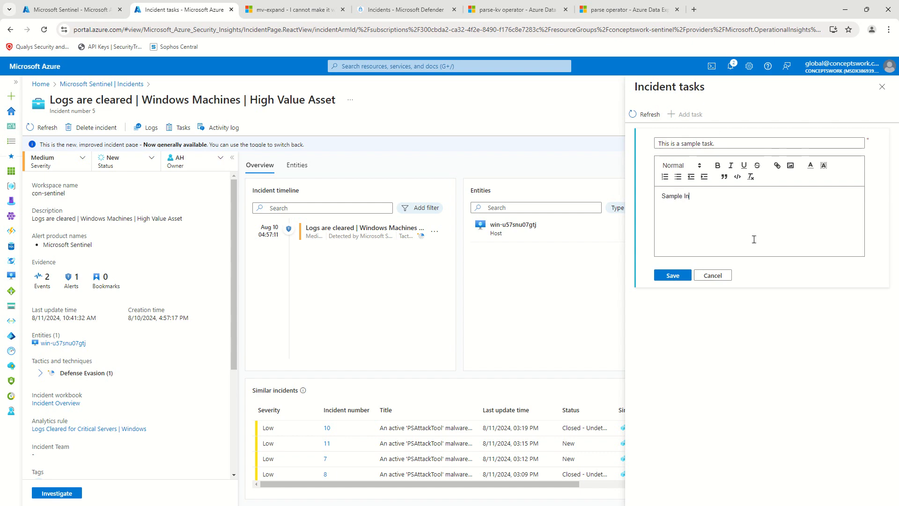
{"action": "type", "text": "-- IdentityTeam"}
{"action": "left_click", "coordinate": [683, 275]}
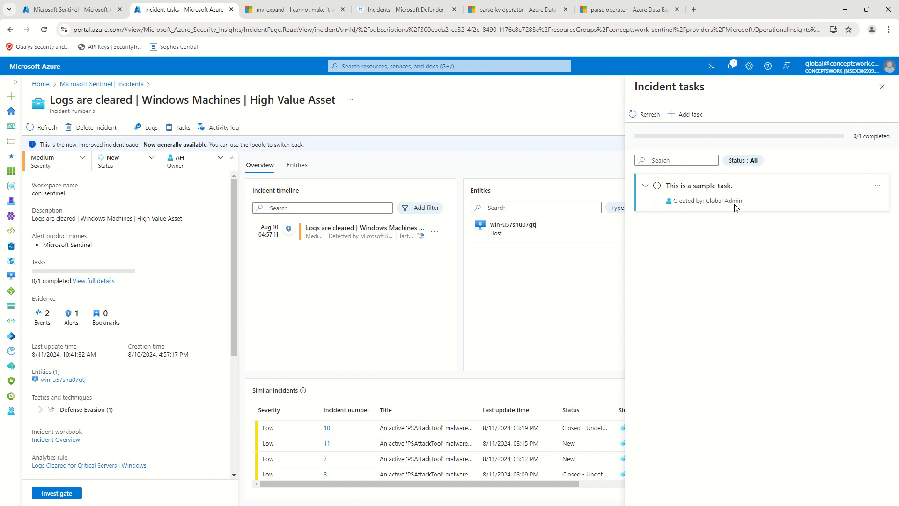
Step: Expand the sample task to view its description, and mark it complete and back to incomplete before leaving the incident tasks
{"action": "left_click", "coordinate": [645, 187]}
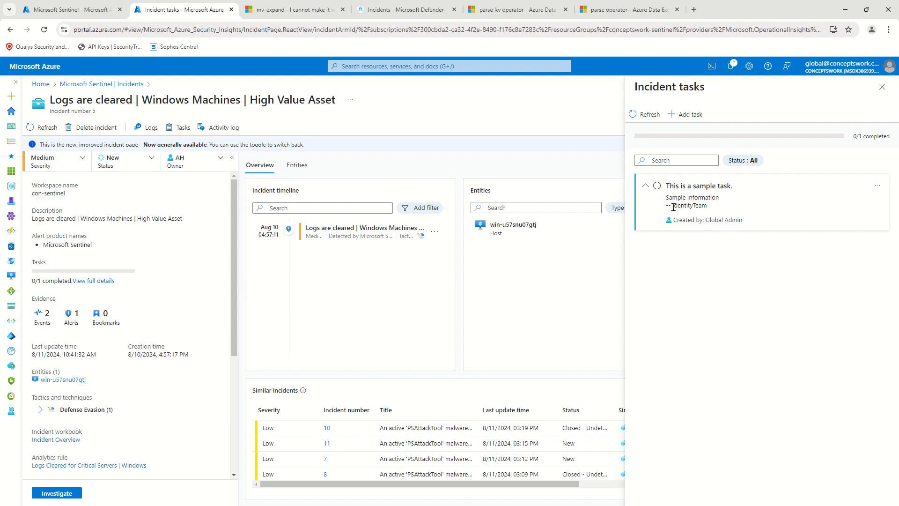
{"action": "left_click", "coordinate": [656, 186]}
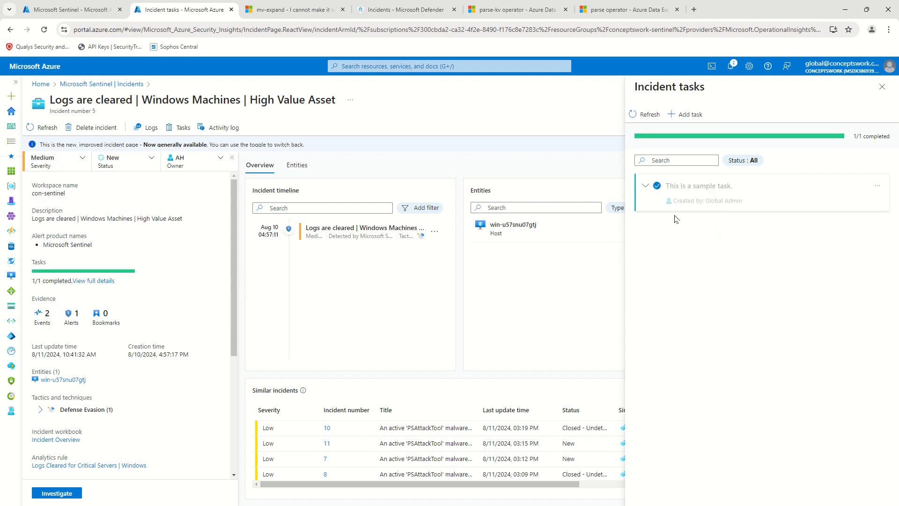
{"action": "left_click", "coordinate": [657, 186]}
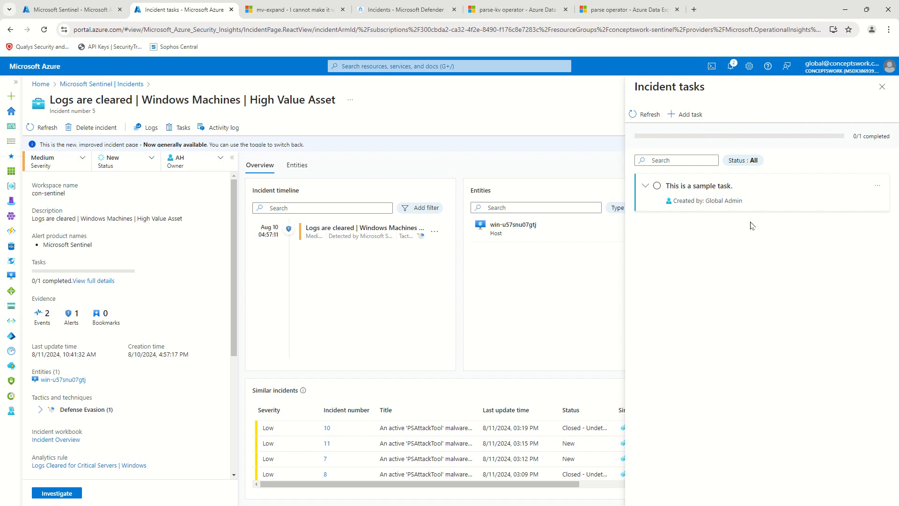
{"action": "left_click", "coordinate": [883, 86]}
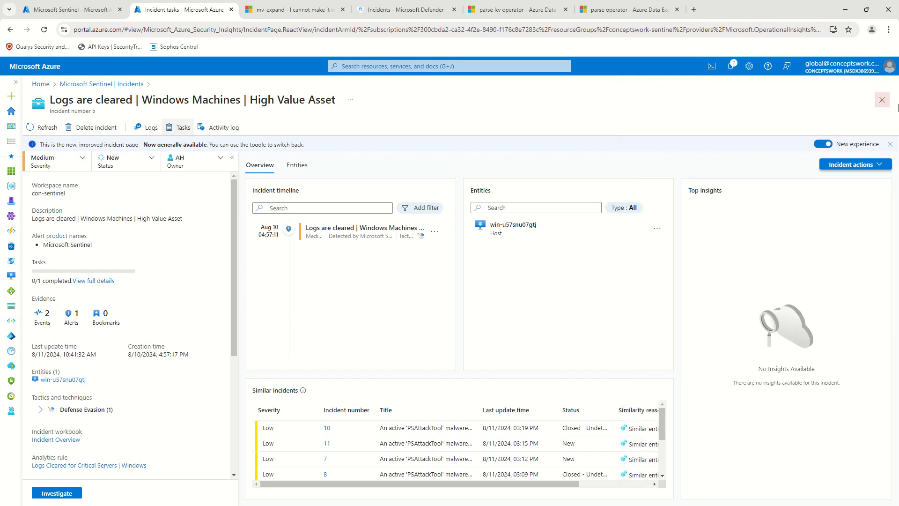
Step: Examine the incident's activity log, focusing on the owner change entry and who made the change
{"action": "left_click", "coordinate": [219, 127]}
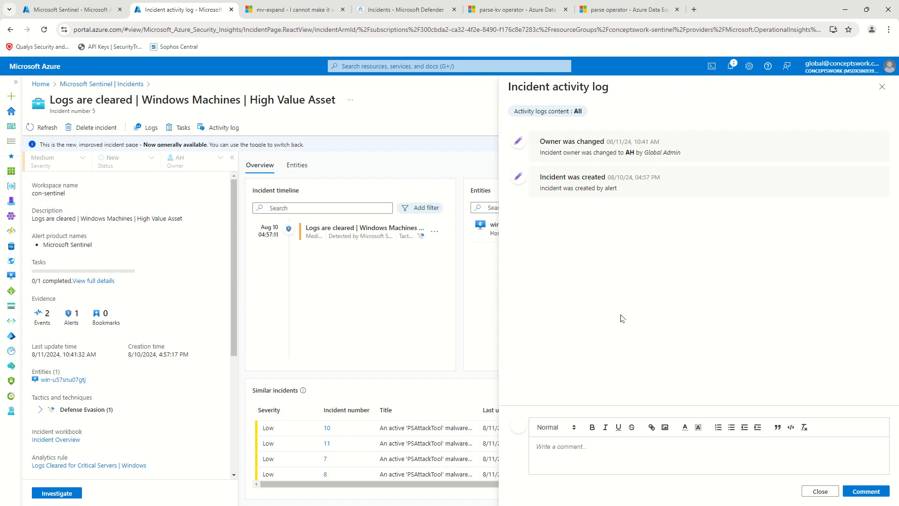
{"action": "left_click_drag", "start_coordinate": [555, 157], "coordinate": [689, 160]}
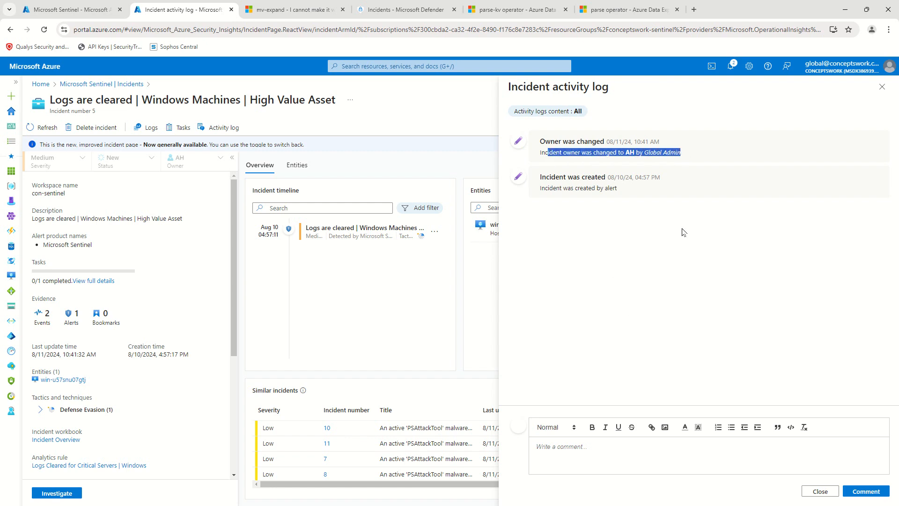
{"action": "left_click", "coordinate": [689, 160]}
{"action": "left_click_drag", "start_coordinate": [619, 153], "coordinate": [640, 153]}
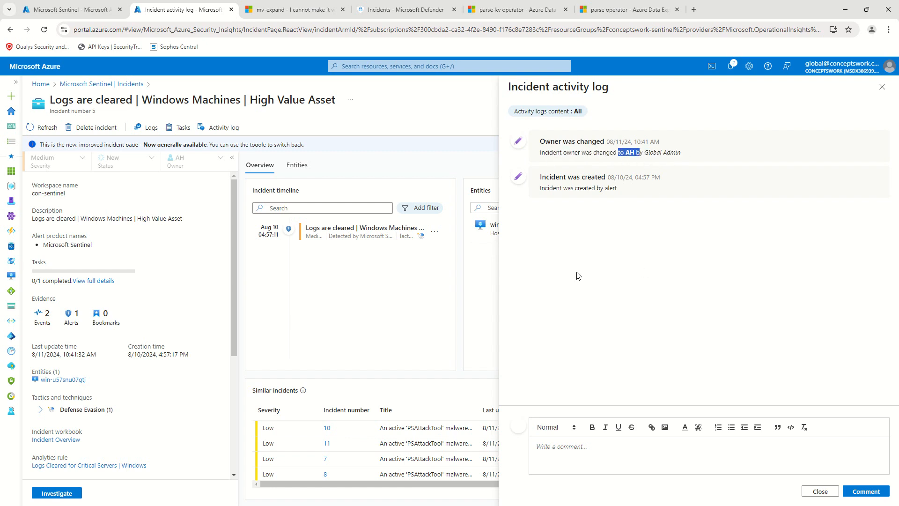
{"action": "left_click", "coordinate": [594, 279]}
{"action": "left_click_drag", "start_coordinate": [646, 152], "coordinate": [708, 153]}
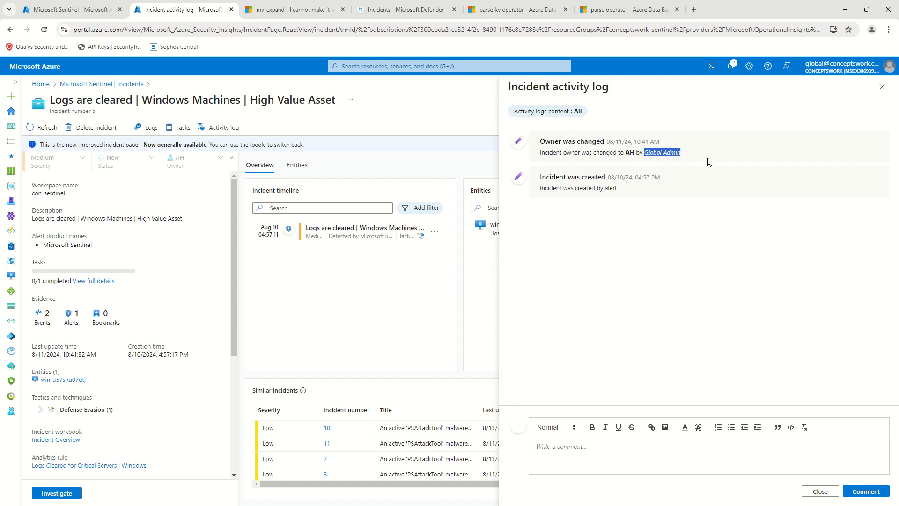
{"action": "left_click_drag", "start_coordinate": [555, 151], "coordinate": [705, 161]}
{"action": "left_click", "coordinate": [882, 87]}
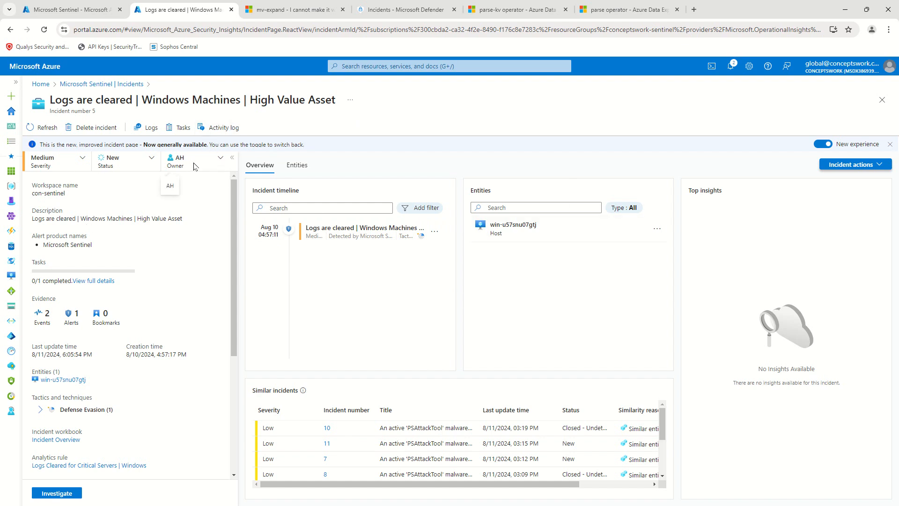
Step: Reassign the "Logs are cleared" incident's owner to ADFS and check the incident activity log for owner changes
{"action": "left_click", "coordinate": [221, 159]}
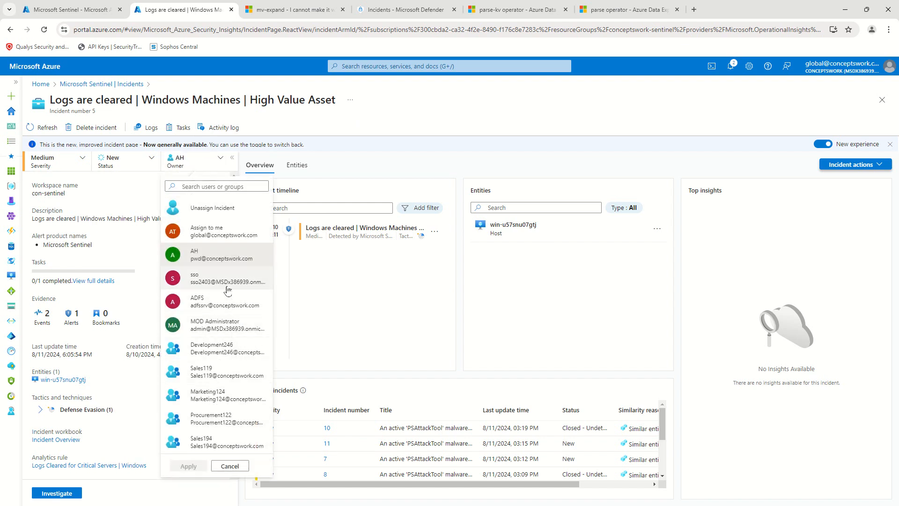
{"action": "left_click", "coordinate": [247, 378]}
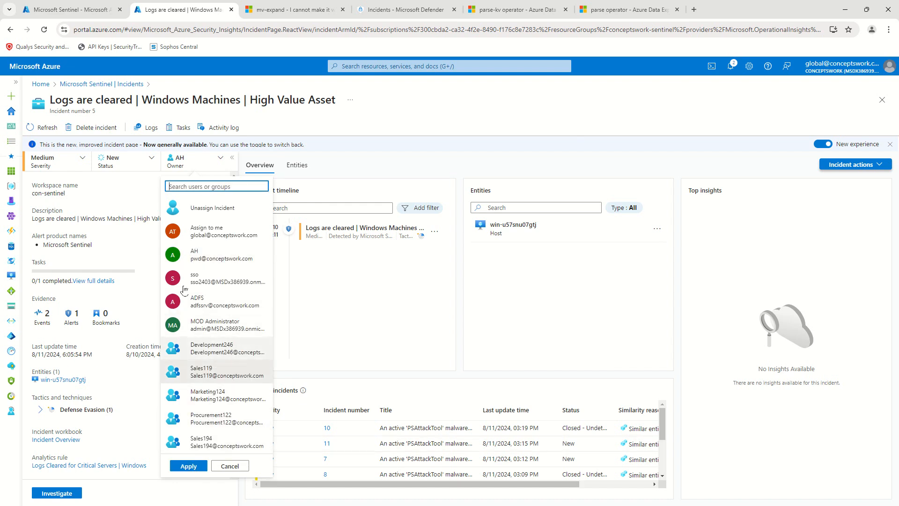
{"action": "type", "text": "adfs"}
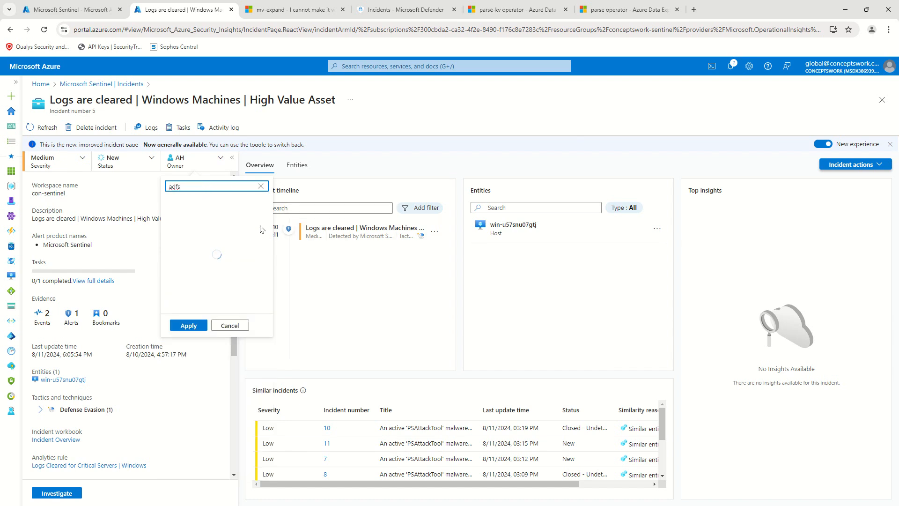
{"action": "left_click", "coordinate": [192, 210]}
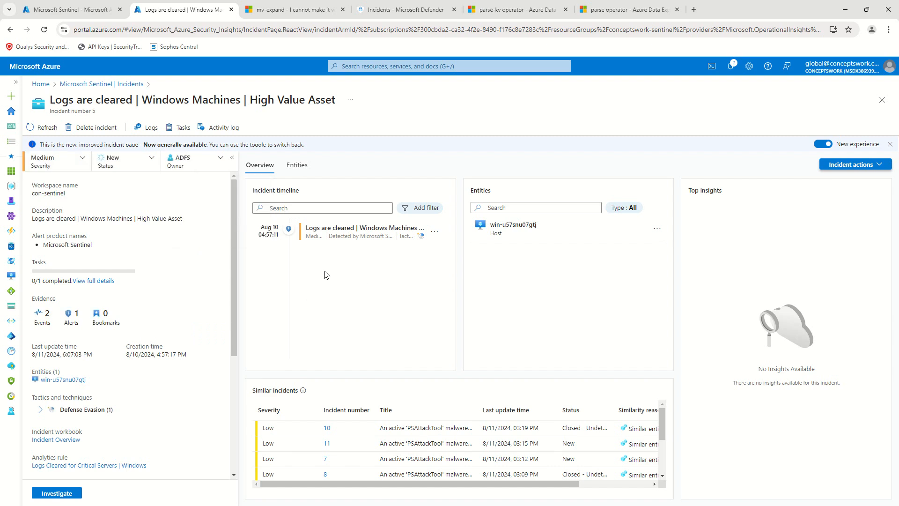
{"action": "left_click", "coordinate": [221, 132]}
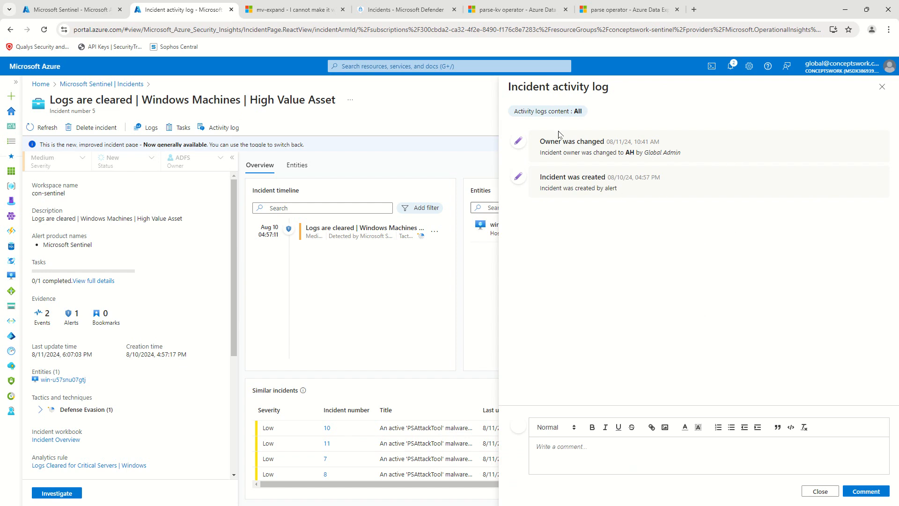
{"action": "left_click", "coordinate": [881, 87]}
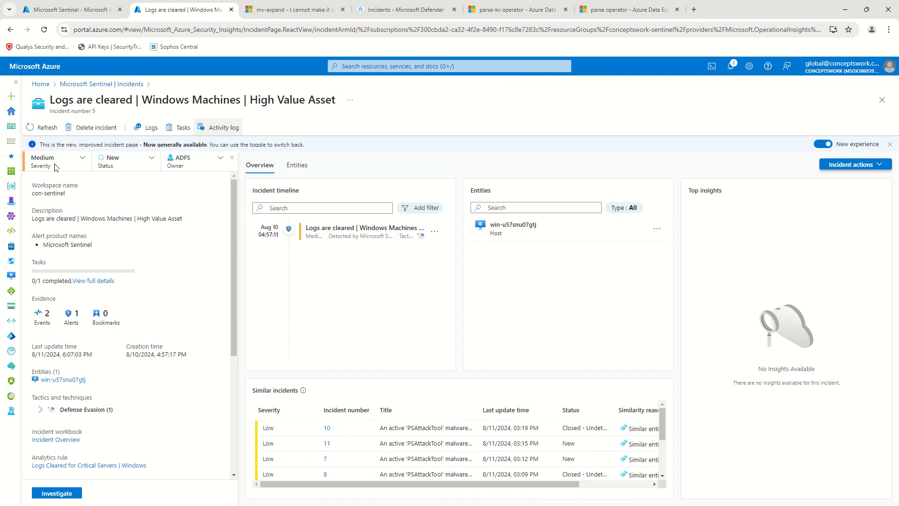
Step: Set the incident's severity to High and view the available status options
{"action": "left_click", "coordinate": [80, 164]}
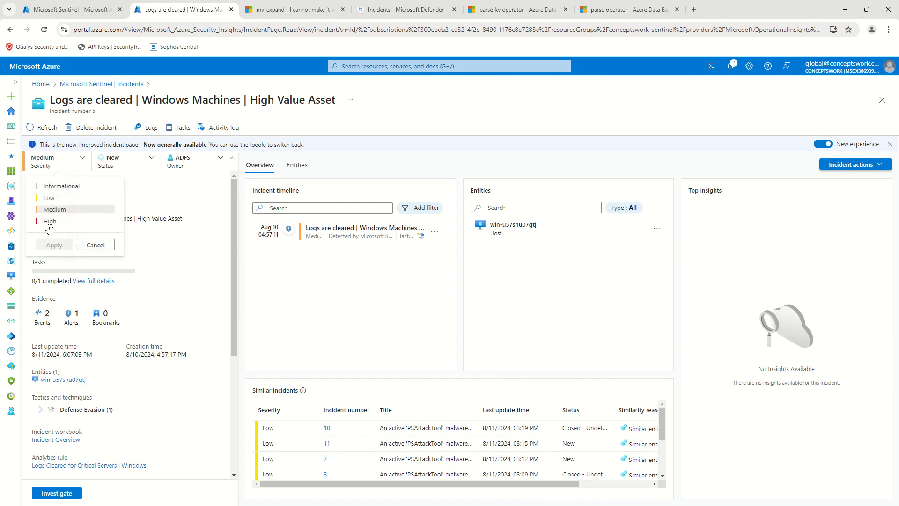
{"action": "left_click", "coordinate": [50, 222]}
{"action": "left_click", "coordinate": [53, 246]}
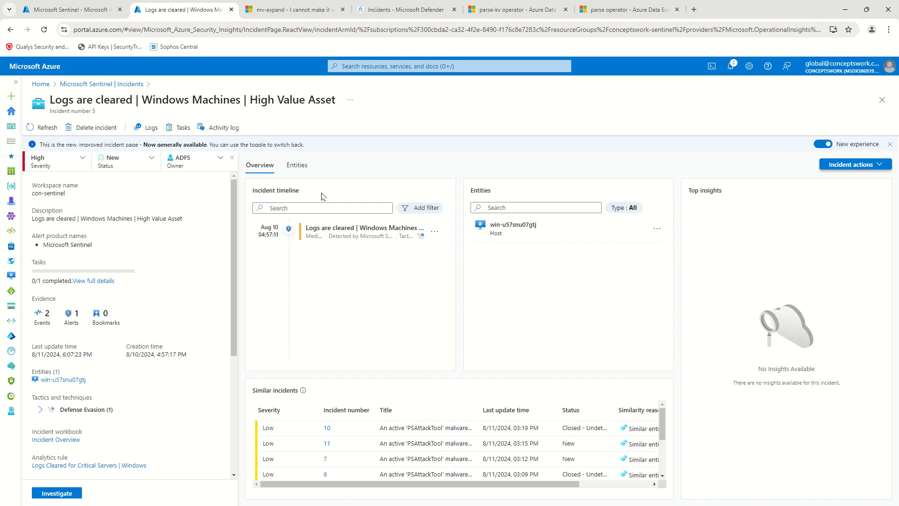
{"action": "left_click", "coordinate": [125, 165]}
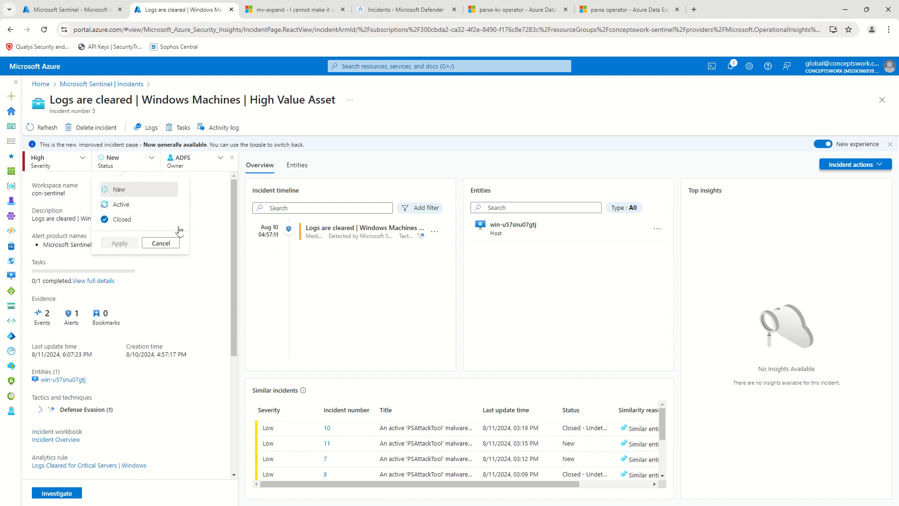
{"action": "left_click", "coordinate": [388, 335]}
Step: Review the incident's workspace name, description and alert product name
{"action": "left_click_drag", "start_coordinate": [40, 188], "coordinate": [87, 193]}
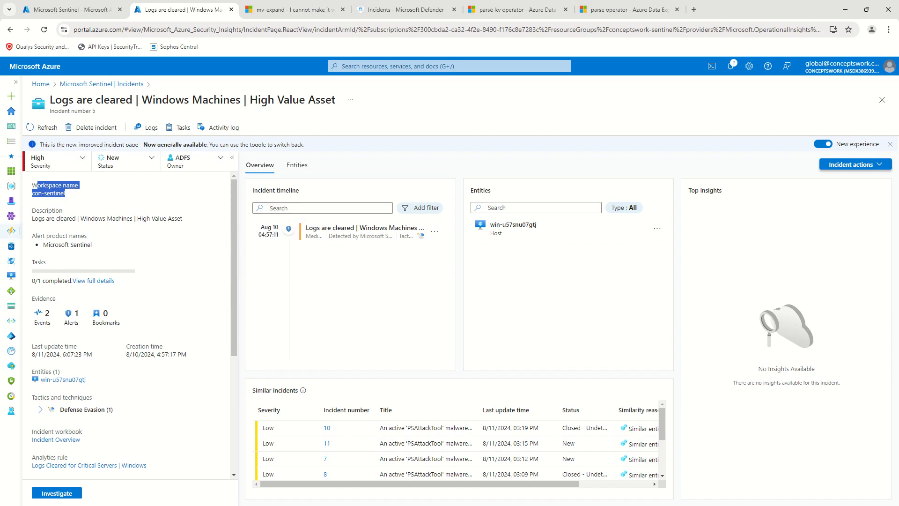
{"action": "left_click", "coordinate": [60, 211]}
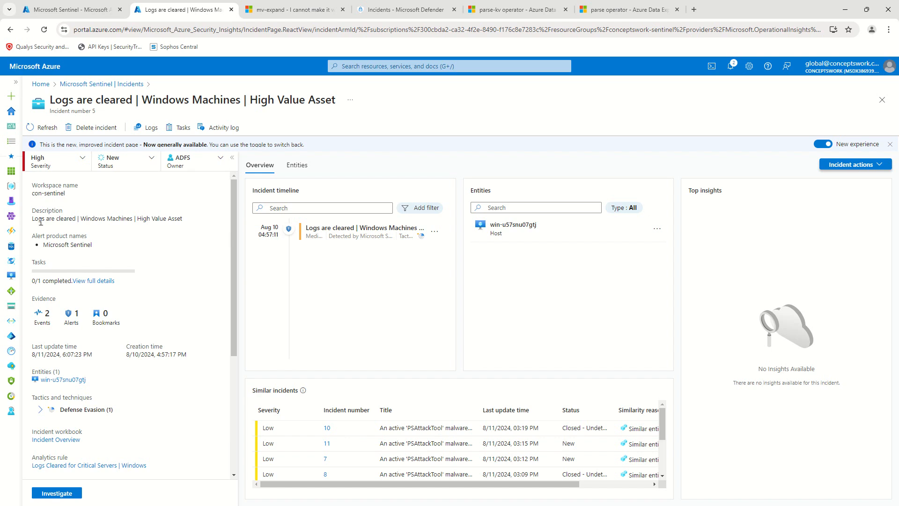
{"action": "left_click_drag", "start_coordinate": [34, 219], "coordinate": [189, 220]}
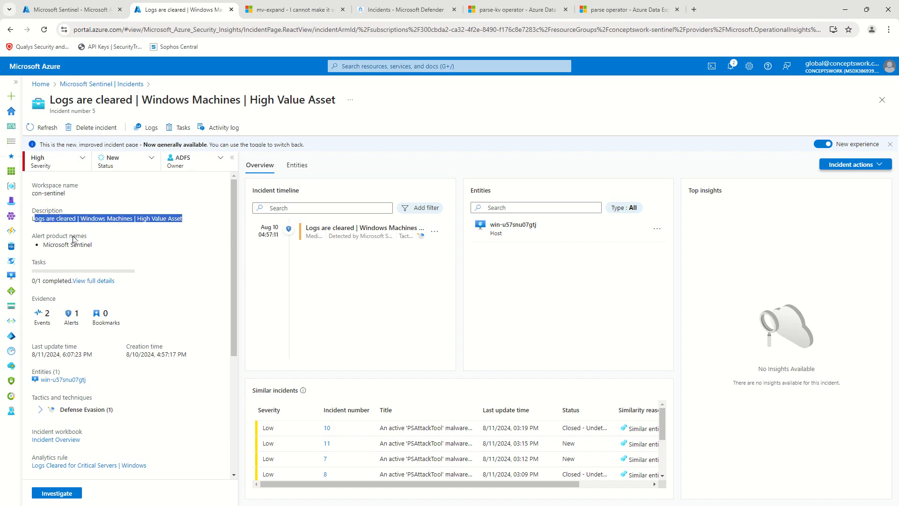
{"action": "left_click_drag", "start_coordinate": [41, 246], "coordinate": [104, 250]}
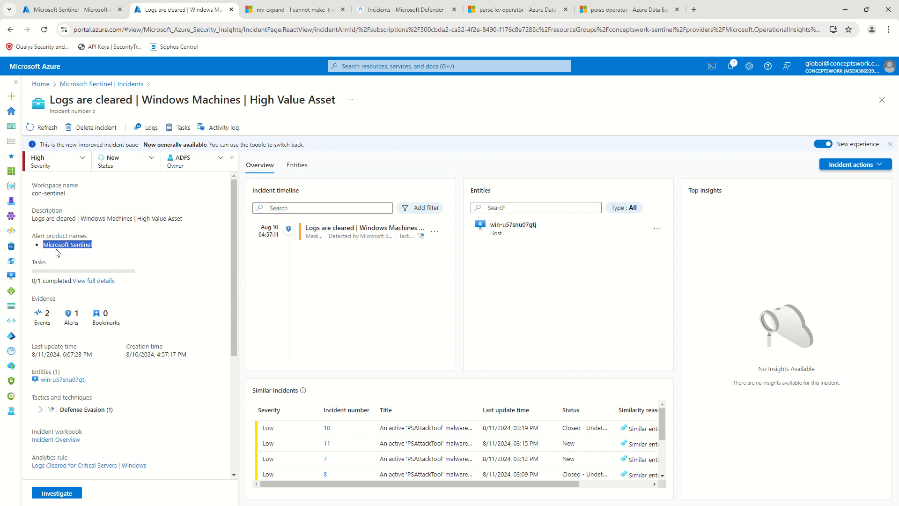
Step: From the Con-Sentinel workspace's incidents, open the full details of PSAttackTool incident 11 and check its alert product name
{"action": "key", "text": "ctrl+shift+Tab"}
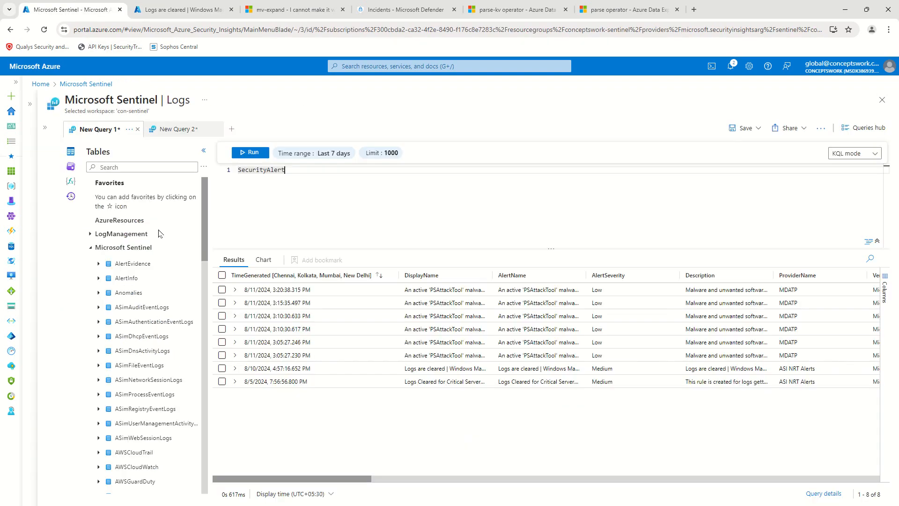
{"action": "left_click", "coordinate": [883, 99]}
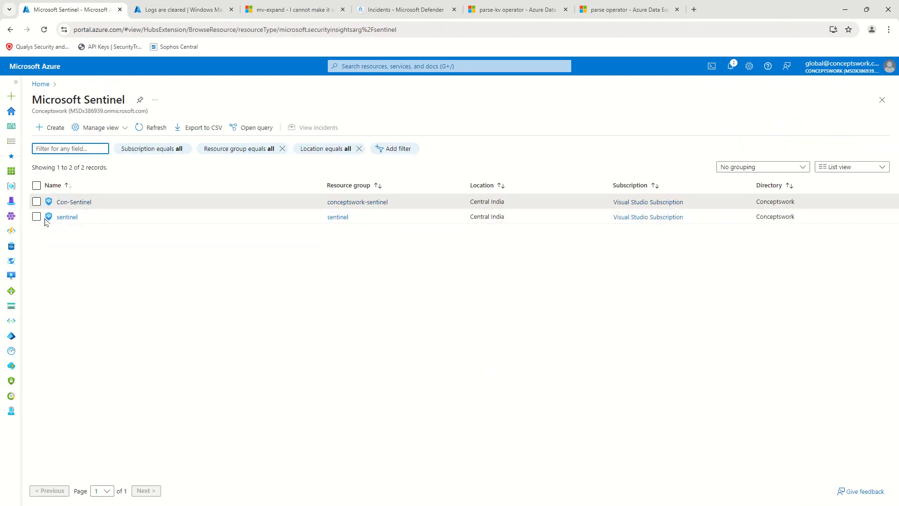
{"action": "left_click", "coordinate": [74, 202]}
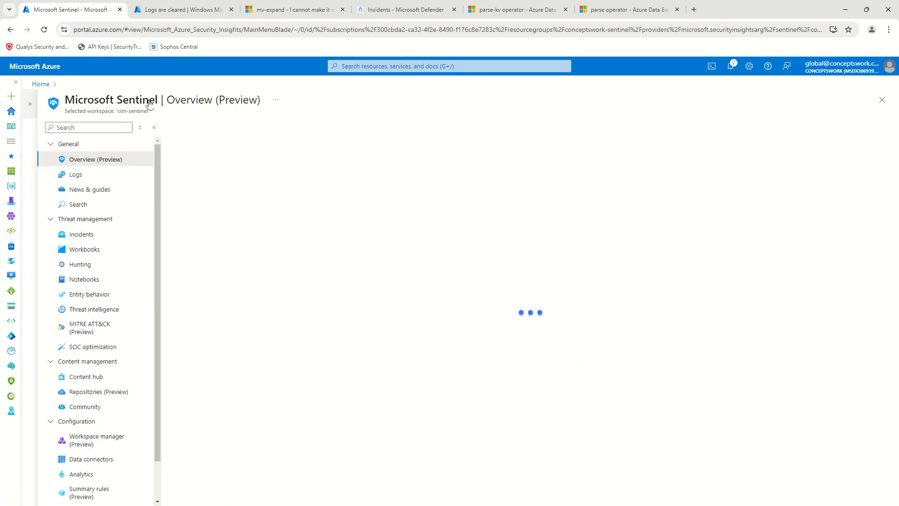
{"action": "left_click", "coordinate": [71, 235]}
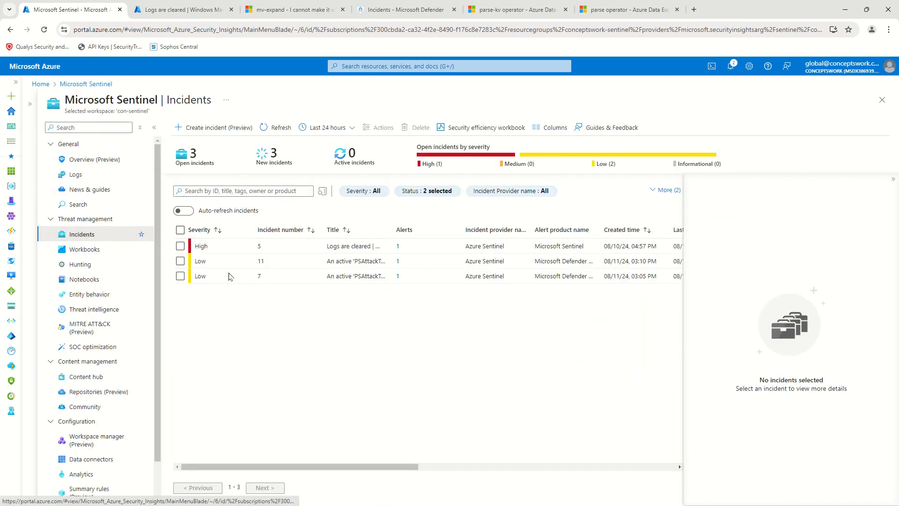
{"action": "left_click", "coordinate": [330, 262]}
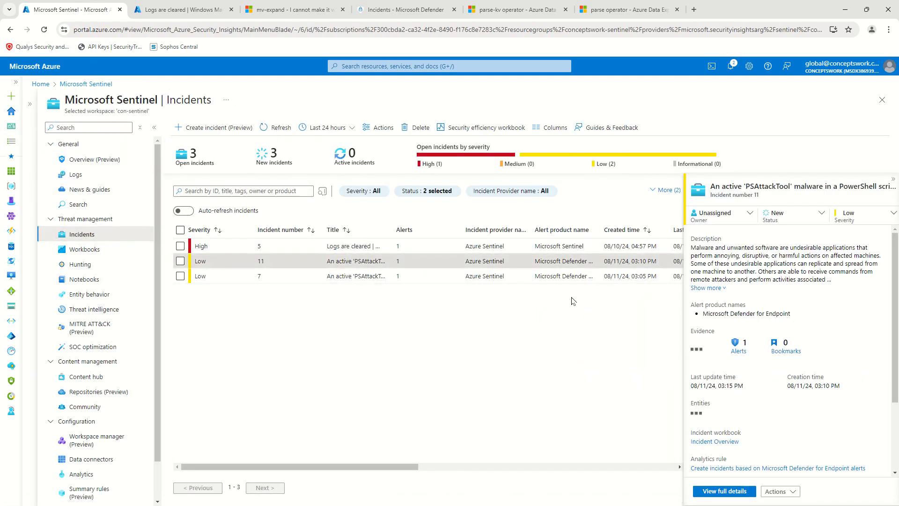
{"action": "left_click", "coordinate": [734, 491]}
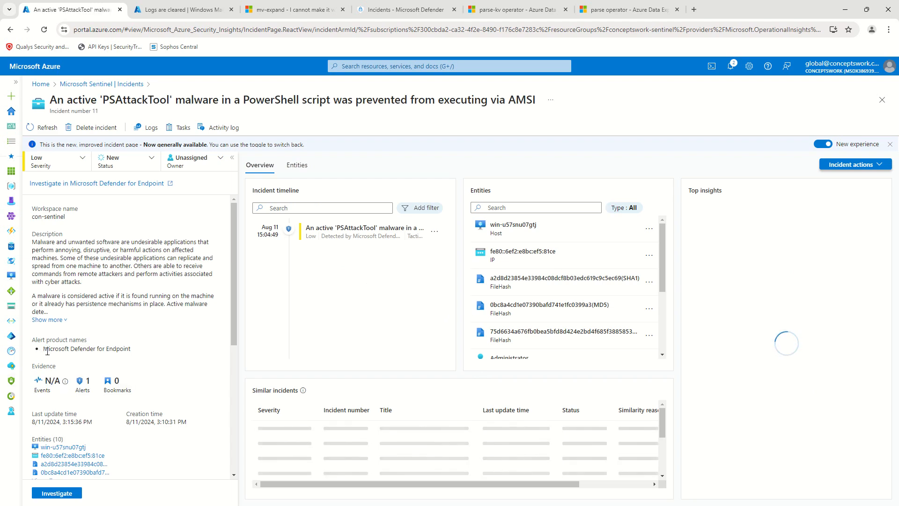
{"action": "left_click_drag", "start_coordinate": [48, 349], "coordinate": [164, 357]}
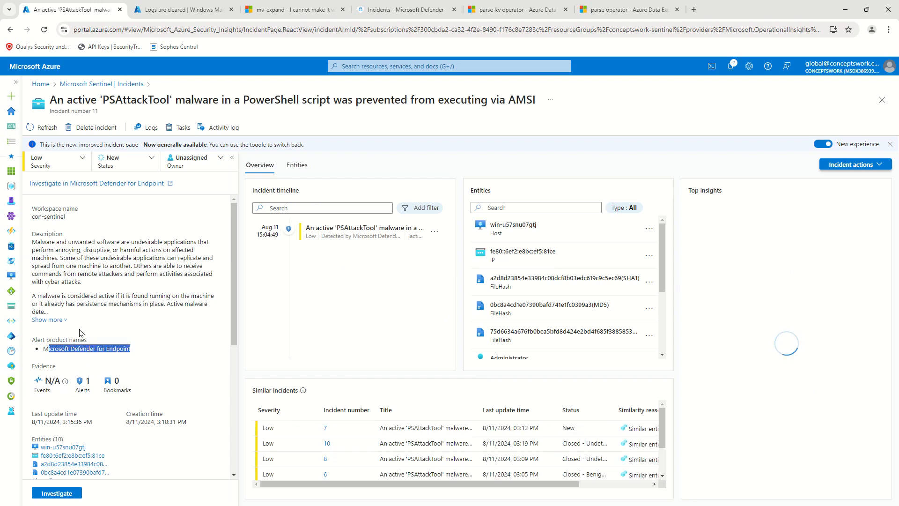
Step: Return to the "Logs are cleared" incident and examine the query and results behind its evidence events
{"action": "left_click", "coordinate": [164, 10]}
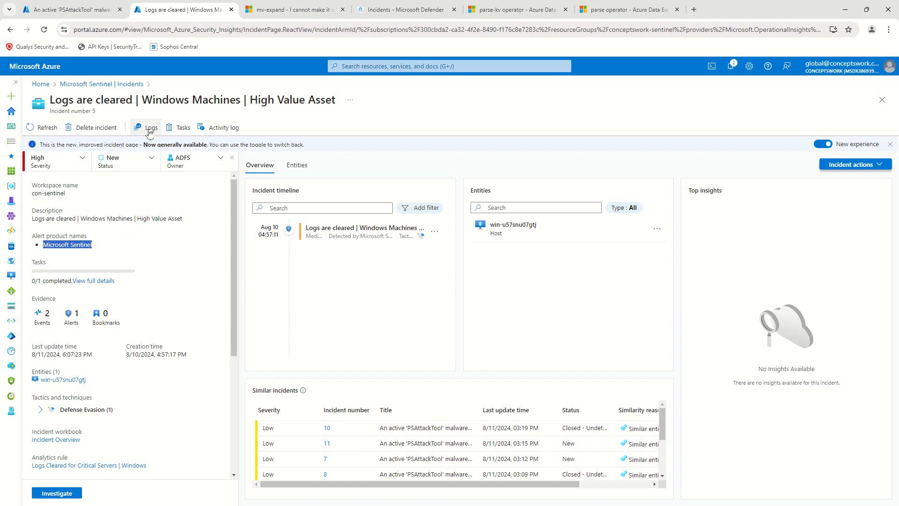
{"action": "left_click", "coordinate": [44, 323]}
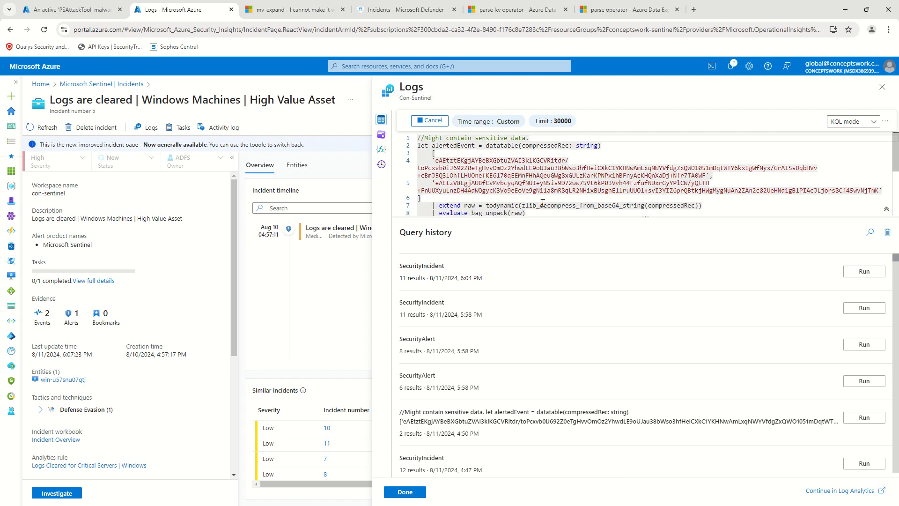
{"action": "left_click", "coordinate": [650, 211]}
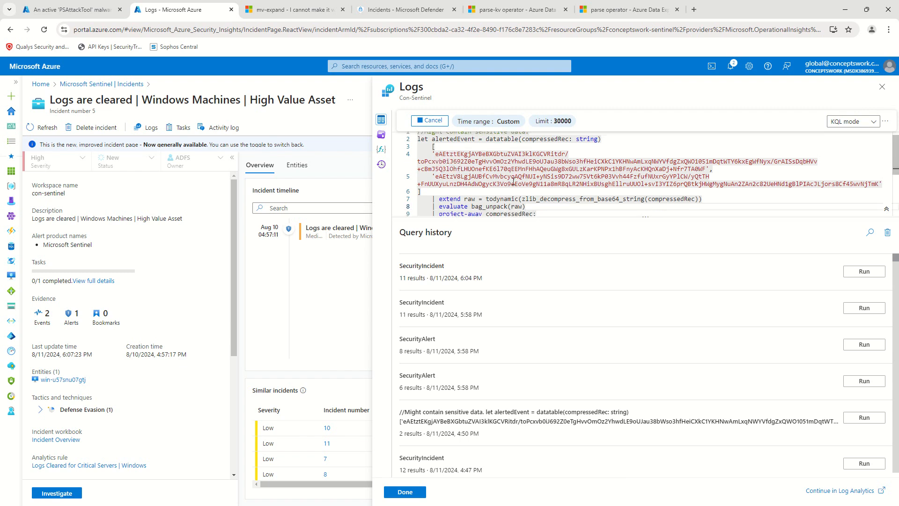
{"action": "scroll", "coordinate": [584, 150], "scroll_direction": "down", "scroll_amount": 3}
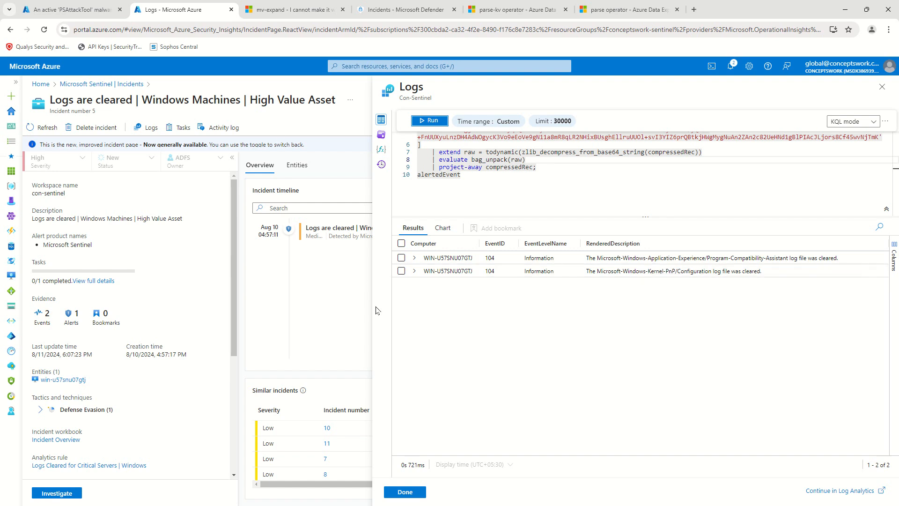
{"action": "scroll", "coordinate": [725, 203], "scroll_direction": "up", "scroll_amount": 3}
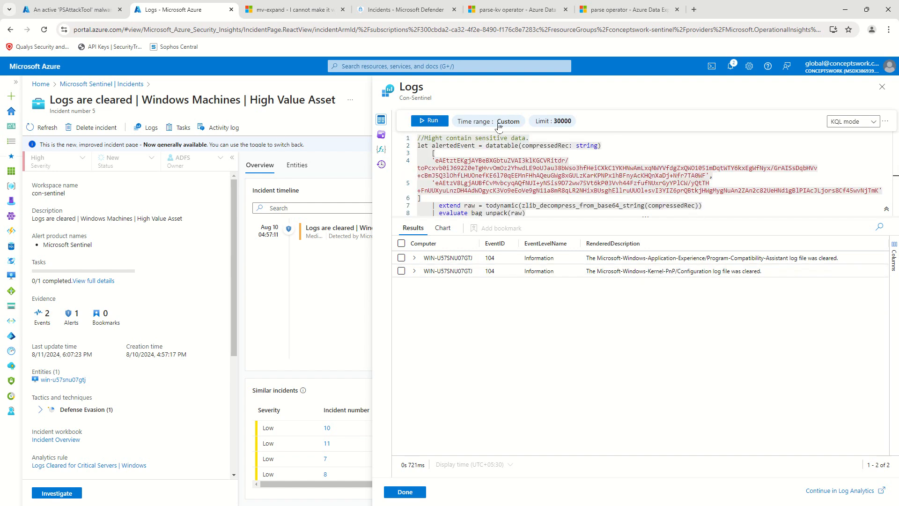
{"action": "scroll", "coordinate": [635, 180], "scroll_direction": "down", "scroll_amount": 2}
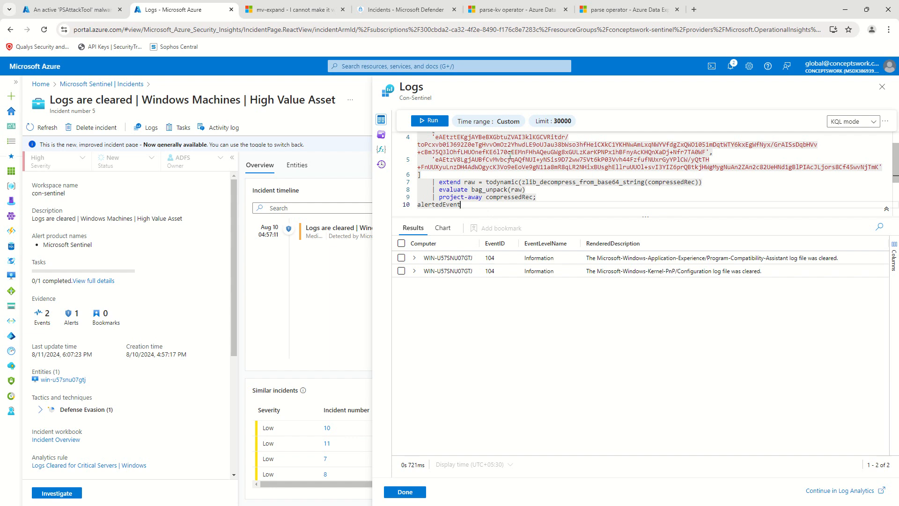
{"action": "left_click", "coordinate": [544, 159]}
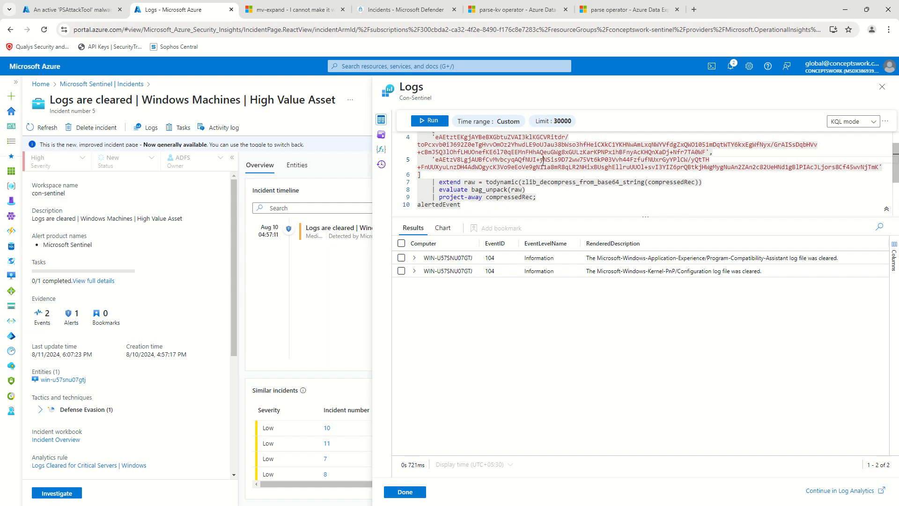
{"action": "left_click_drag", "start_coordinate": [523, 166], "coordinate": [465, 145]}
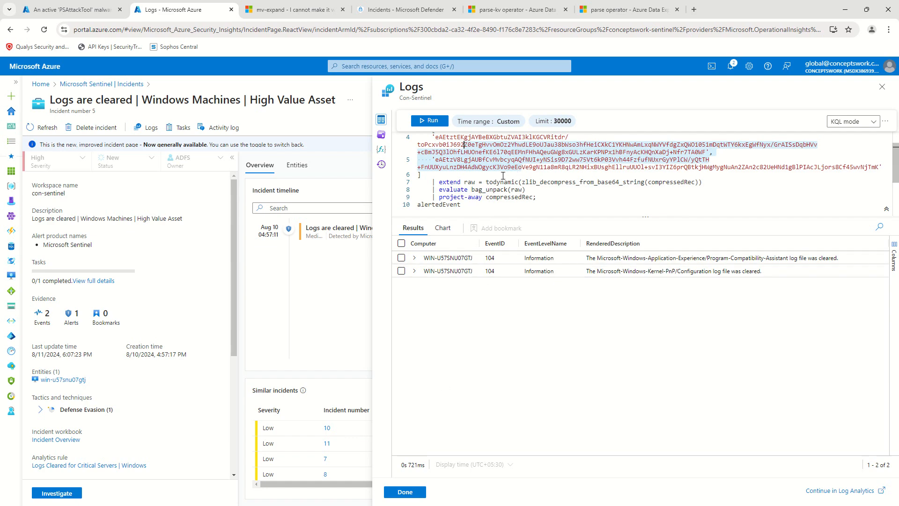
{"action": "left_click", "coordinate": [882, 86]}
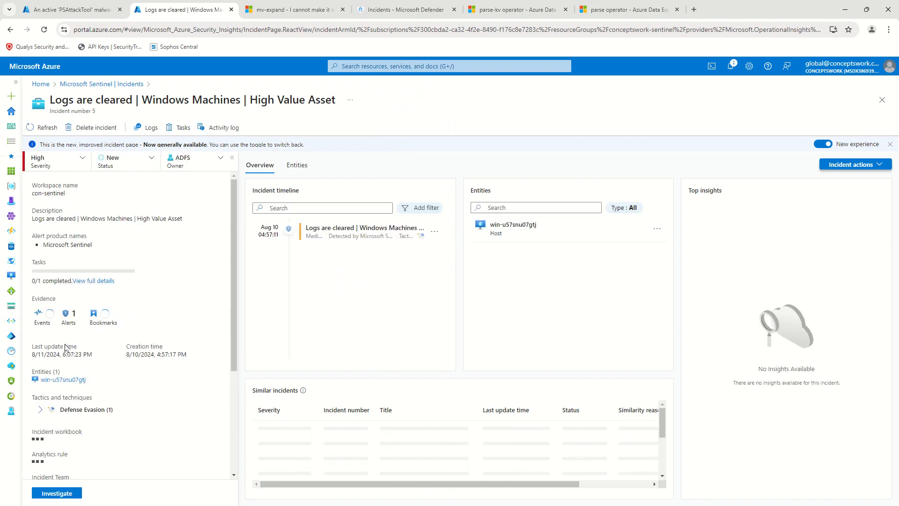
Step: View the SecurityAlert query behind the incident's evidence alerts and compare it with the evidence events query
{"action": "left_click", "coordinate": [66, 318]}
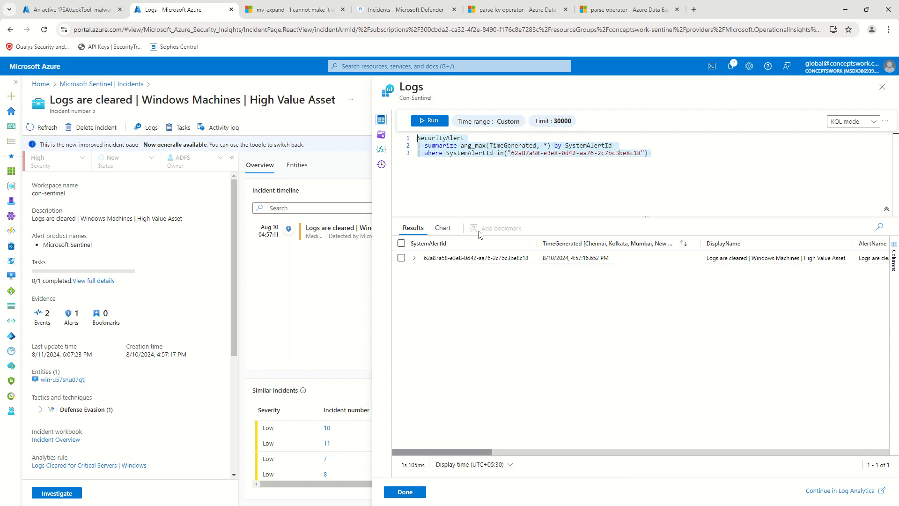
{"action": "left_click", "coordinate": [41, 314]}
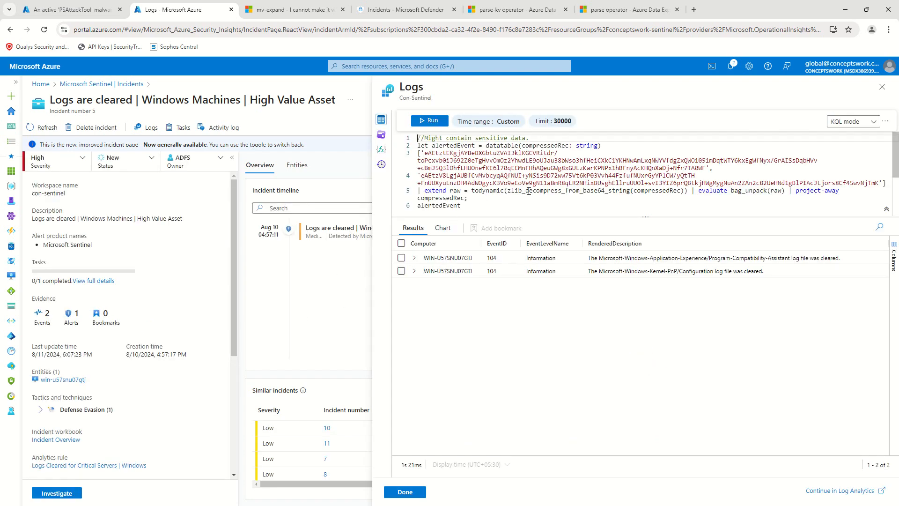
{"action": "left_click", "coordinate": [882, 87]}
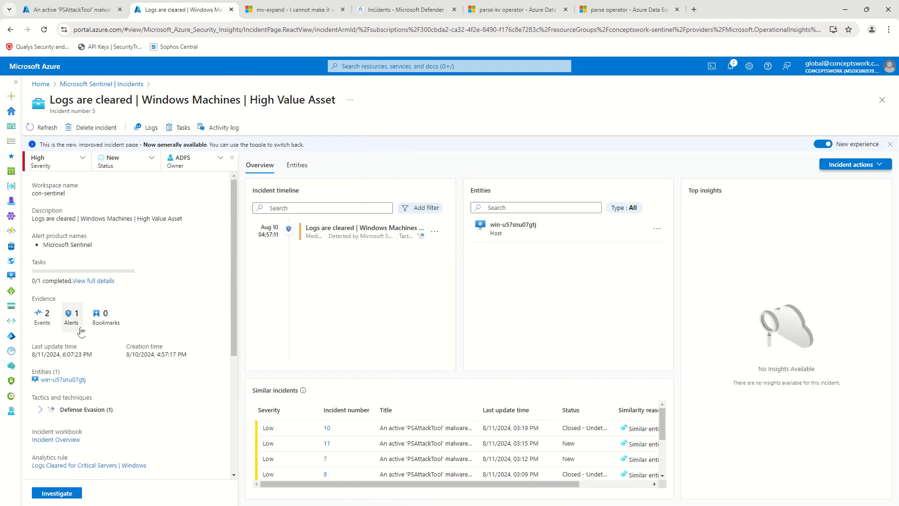
Step: Open the incident's win-u57snu07gtj host entity, and switch back to the details of PSAttackTool incident 11
{"action": "scroll", "coordinate": [100, 340], "scroll_direction": "down", "scroll_amount": 2}
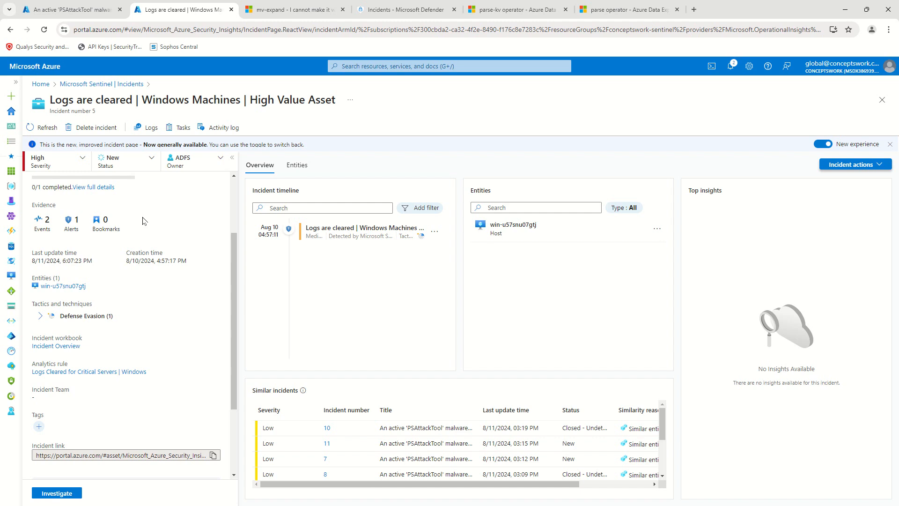
{"action": "left_click", "coordinate": [537, 235]}
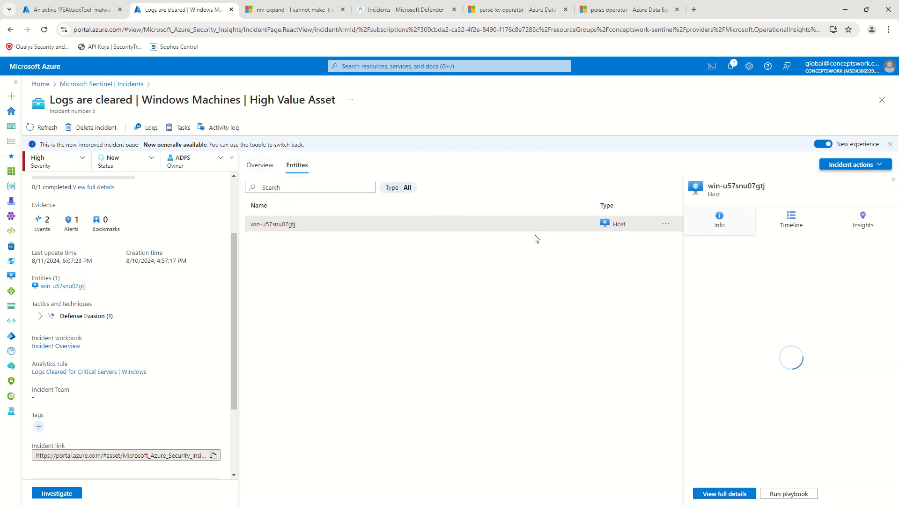
{"action": "left_click", "coordinate": [78, 9]}
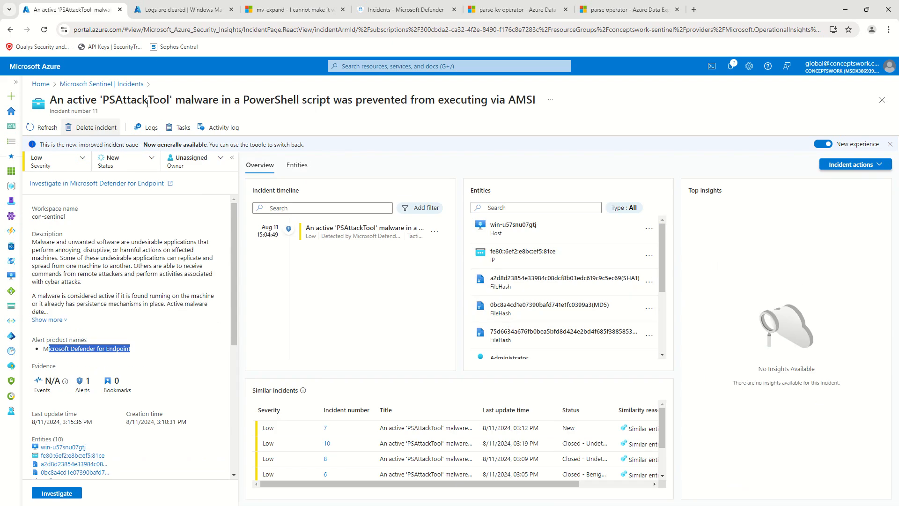
Step: Review the title of PSAttackTool incident 11, its listed entities, and its similar incidents
{"action": "left_click_drag", "start_coordinate": [50, 99], "coordinate": [506, 95]}
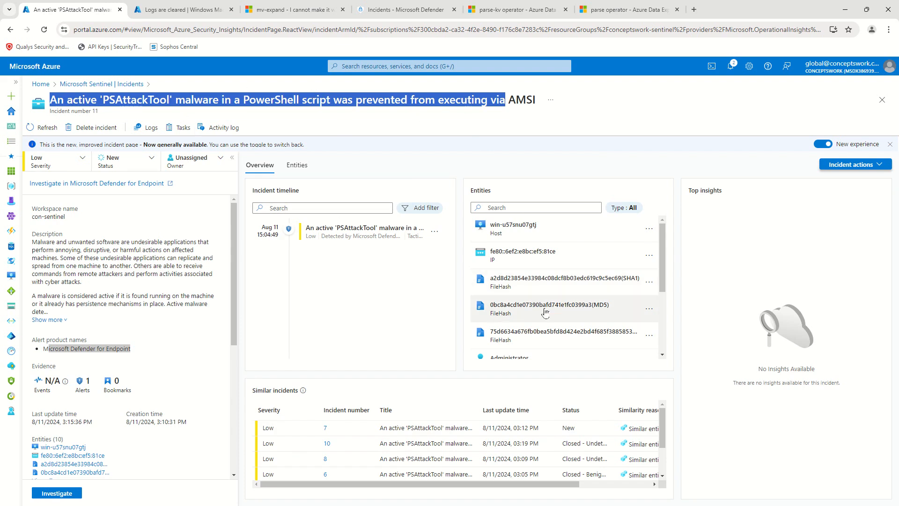
{"action": "scroll", "coordinate": [552, 267], "scroll_direction": "down", "scroll_amount": 3}
{"action": "scroll", "coordinate": [558, 337], "scroll_direction": "up", "scroll_amount": 2}
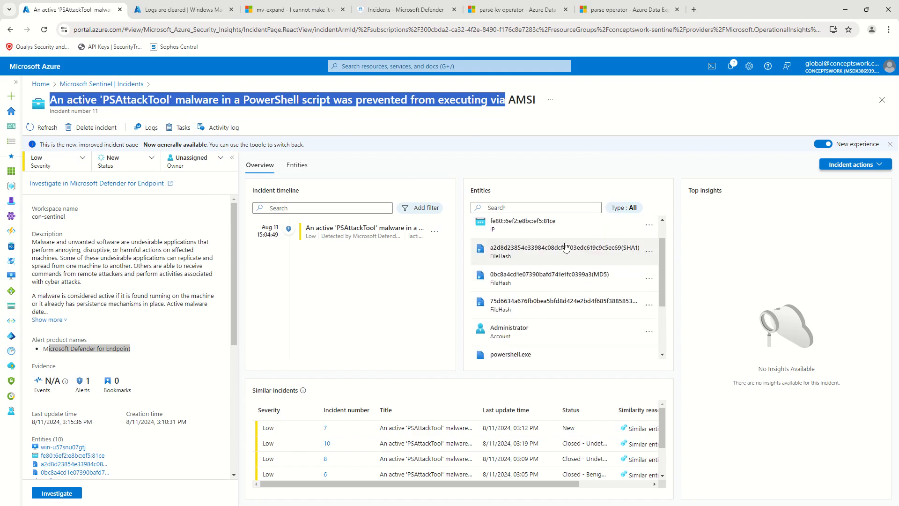
{"action": "scroll", "coordinate": [558, 338], "scroll_direction": "up", "scroll_amount": 1}
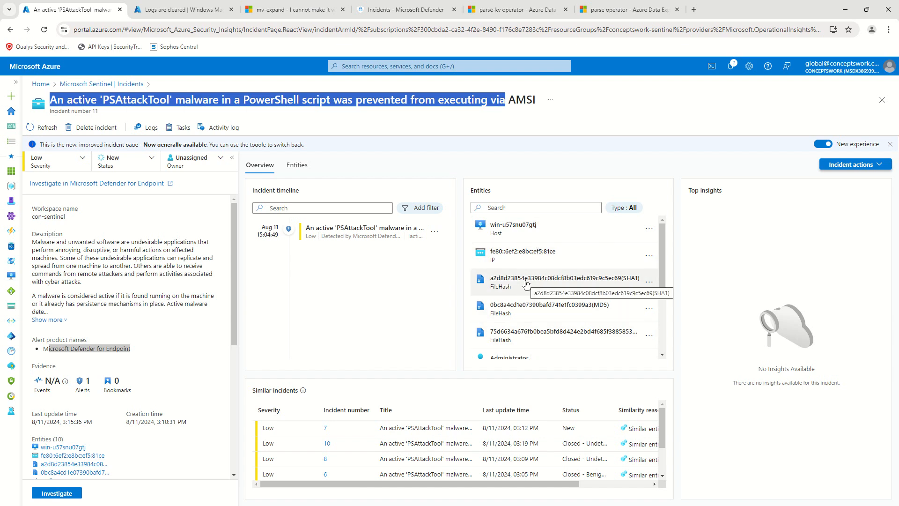
{"action": "scroll", "coordinate": [562, 291], "scroll_direction": "down", "scroll_amount": 1}
{"action": "scroll", "coordinate": [468, 450], "scroll_direction": "down", "scroll_amount": 1}
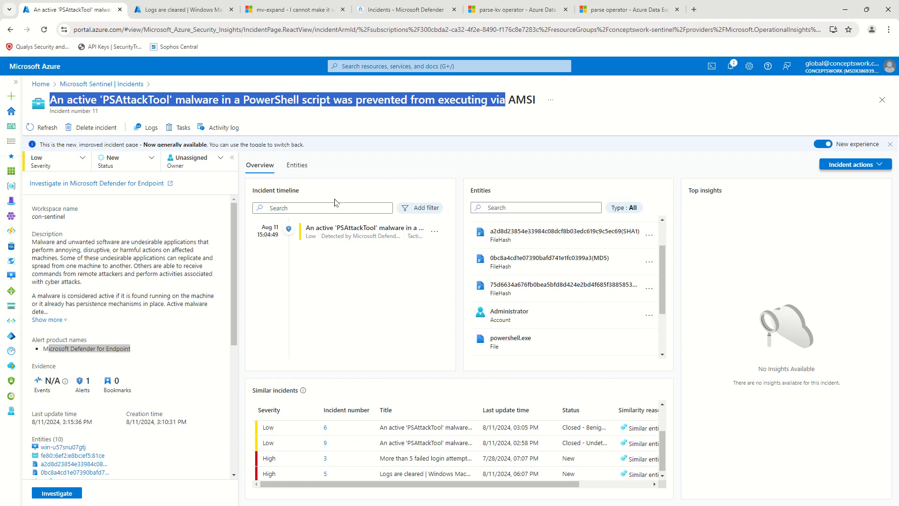
Step: Return to the "Logs are cleared" incident and expand its Defense Evasion tactic to examine the associated technique
{"action": "left_click", "coordinate": [176, 9]}
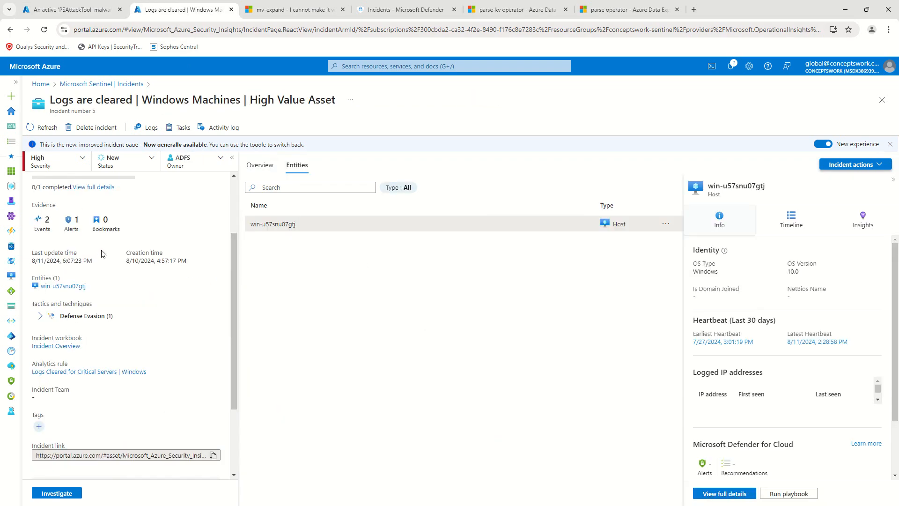
{"action": "scroll", "coordinate": [139, 249], "scroll_direction": "down", "scroll_amount": 1}
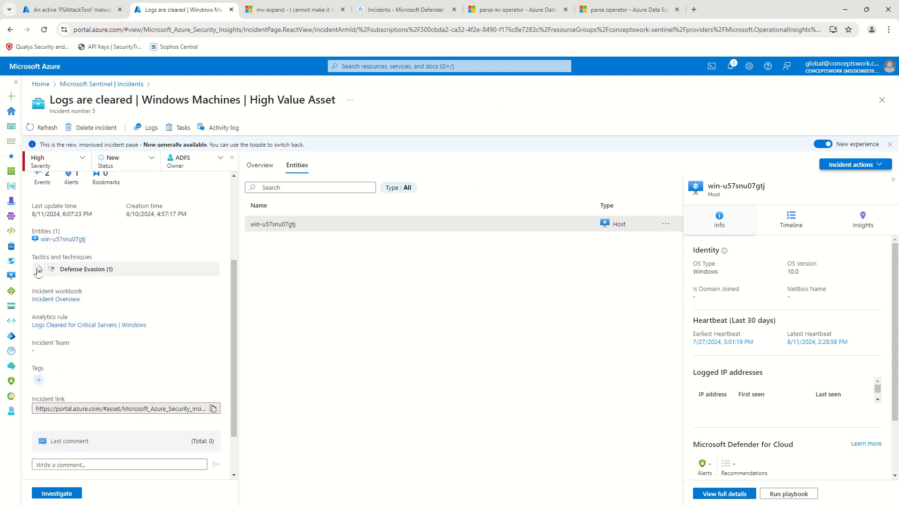
{"action": "left_click", "coordinate": [40, 269]}
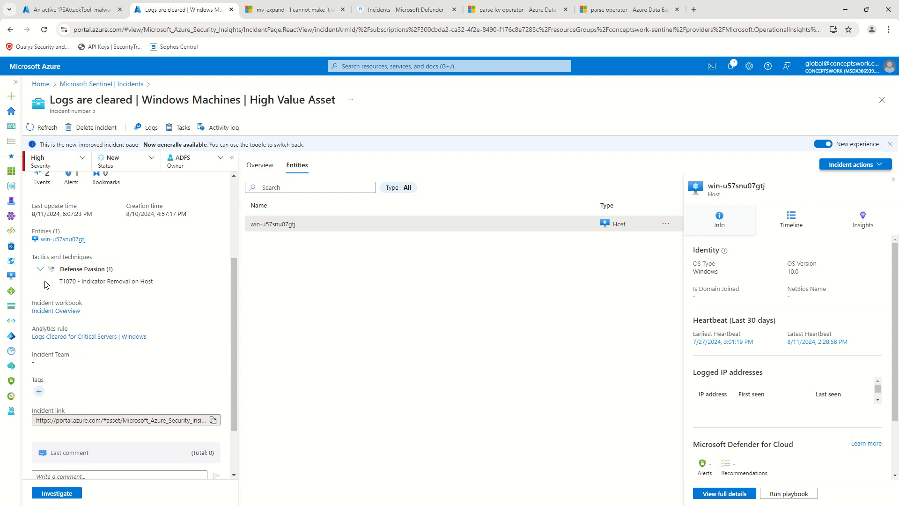
{"action": "left_click_drag", "start_coordinate": [45, 284], "coordinate": [190, 283]}
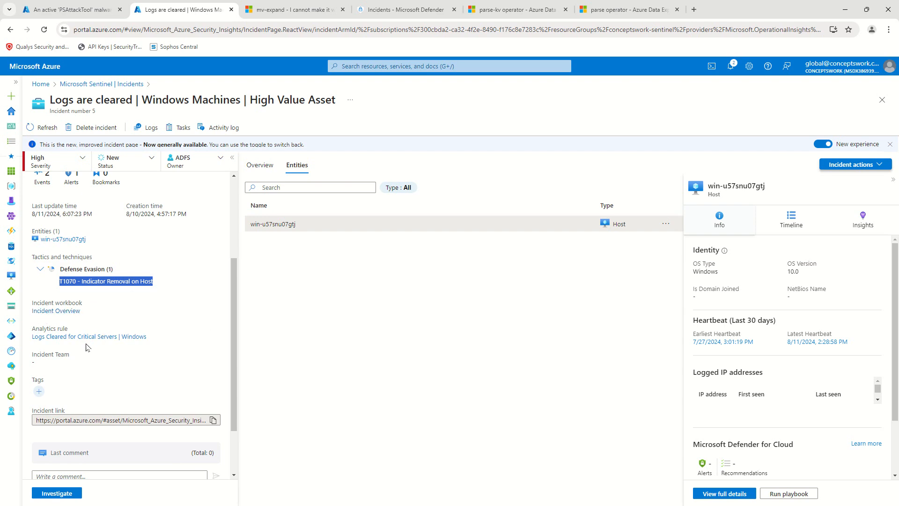
Step: View the incident's Incident Overview workbook, close it, and expand the incident's details again
{"action": "left_click", "coordinate": [58, 311]}
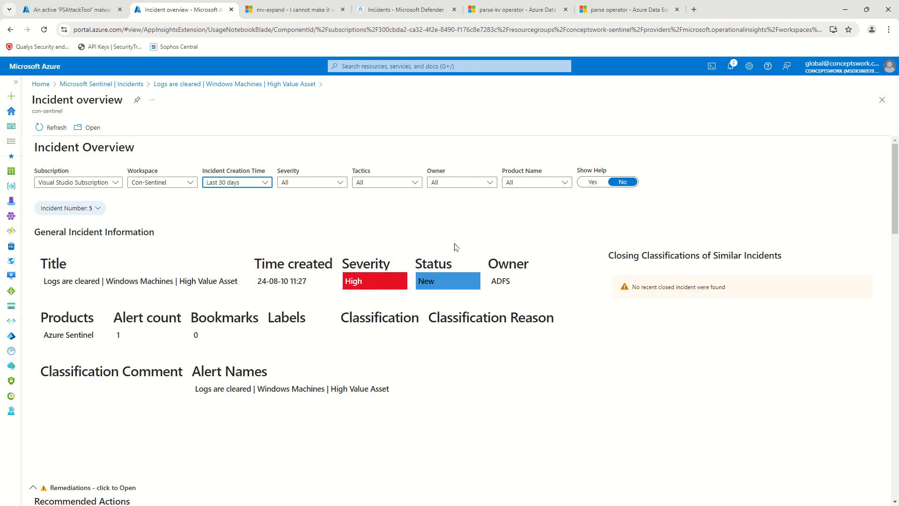
{"action": "left_click", "coordinate": [882, 100]}
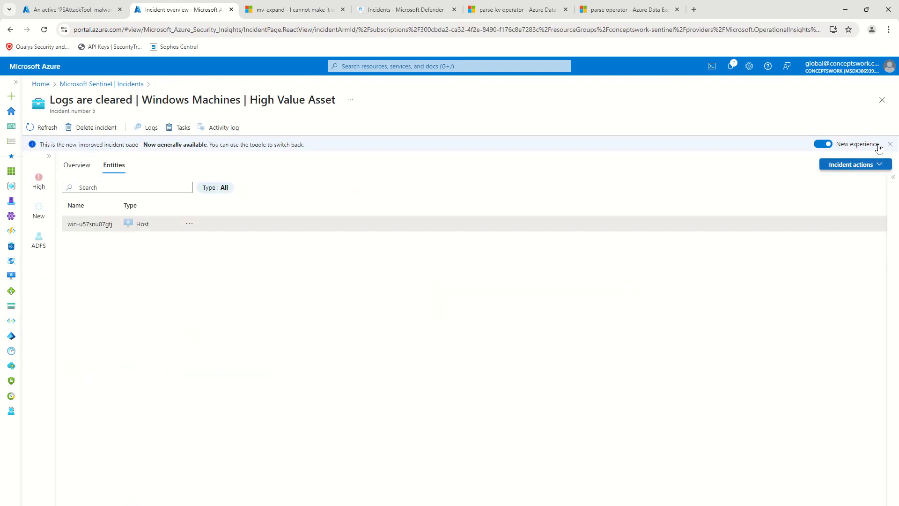
{"action": "left_click", "coordinate": [49, 156]}
Step: Add the tag HighValue to the "Logs are cleared" incident and check the incident's tags
{"action": "scroll", "coordinate": [126, 315], "scroll_direction": "down", "scroll_amount": 5}
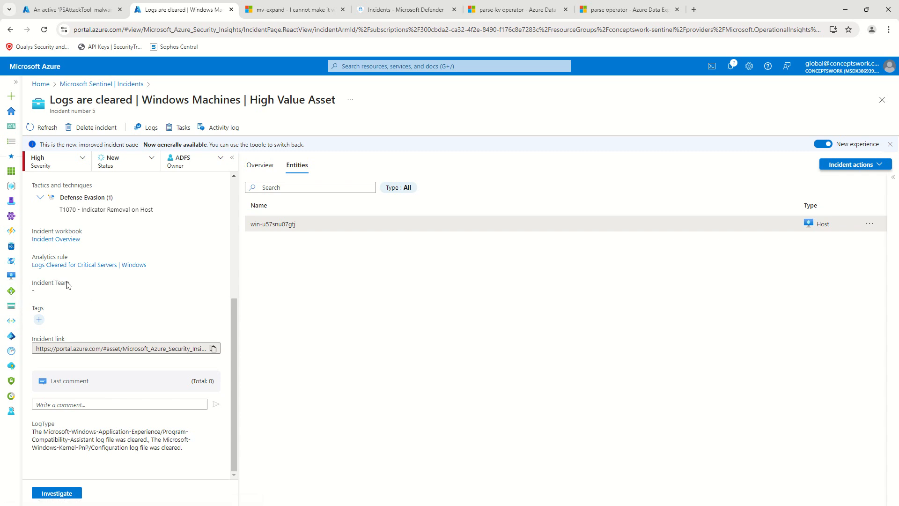
{"action": "left_click", "coordinate": [39, 319]}
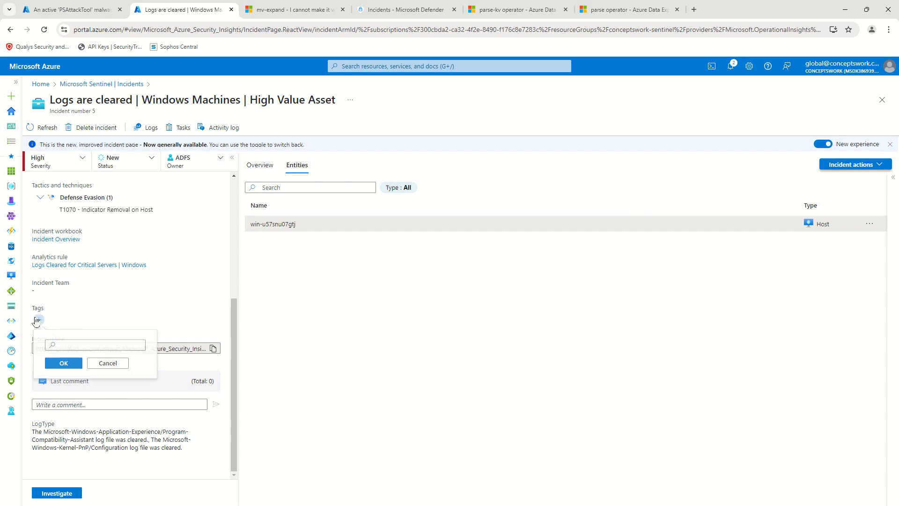
{"action": "left_click", "coordinate": [75, 348]}
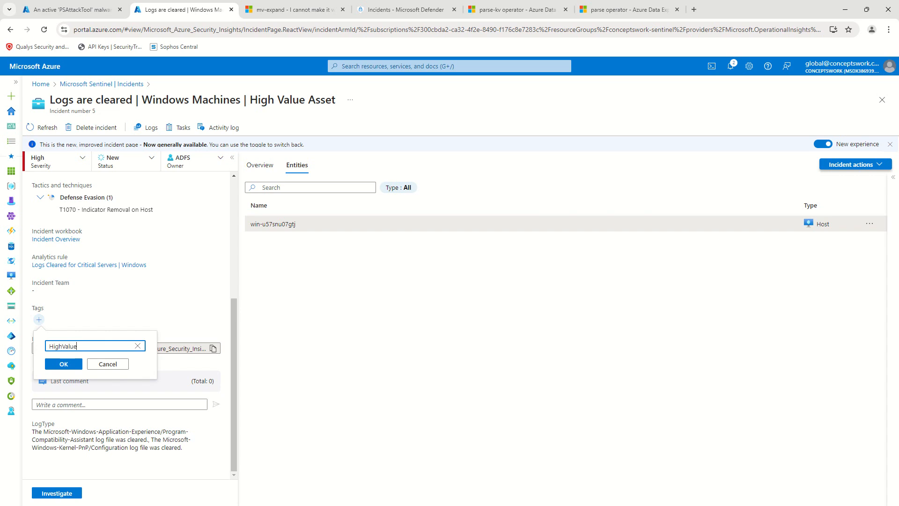
{"action": "type", "text": "HighValue"}
{"action": "left_click", "coordinate": [63, 364]}
{"action": "scroll", "coordinate": [148, 301], "scroll_direction": "down", "scroll_amount": 4}
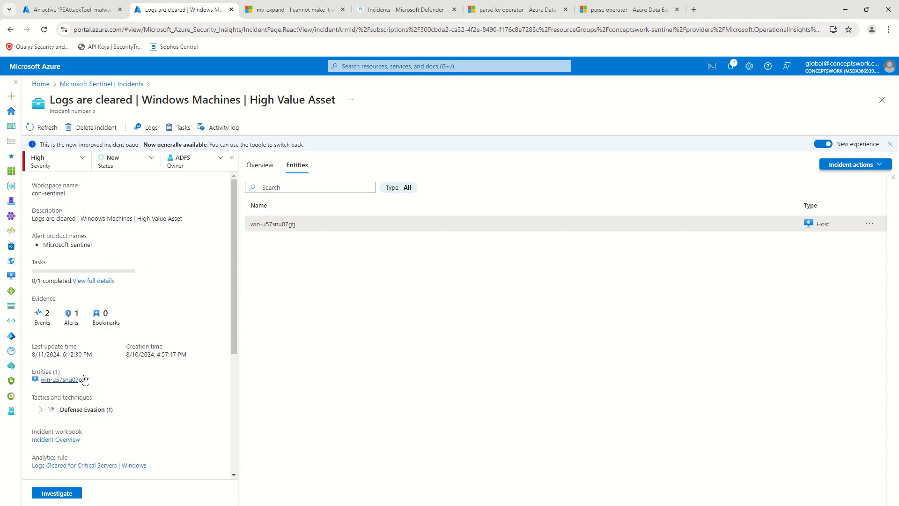
{"action": "scroll", "coordinate": [152, 396], "scroll_direction": "down", "scroll_amount": 4}
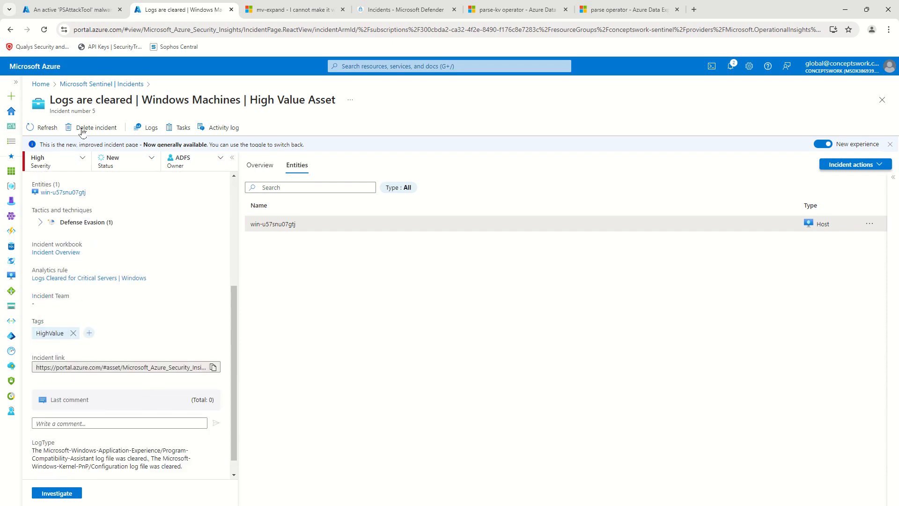
Step: Leave PSAttackTool incident 11 for the workspace's incident list and search it for the HighValue tag
{"action": "left_click", "coordinate": [72, 9]}
{"action": "left_click", "coordinate": [886, 104]}
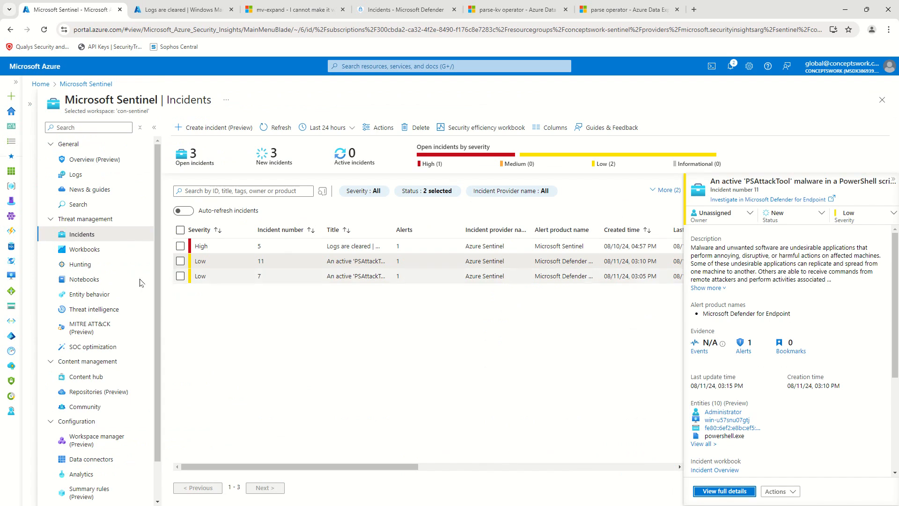
{"action": "left_click", "coordinate": [227, 192]}
{"action": "type", "text": "HighValue"}
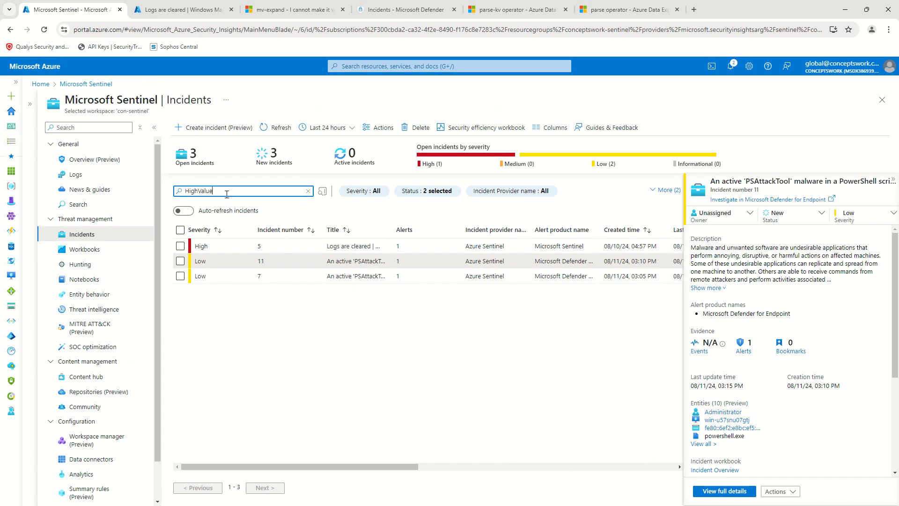
{"action": "key", "text": "Return"}
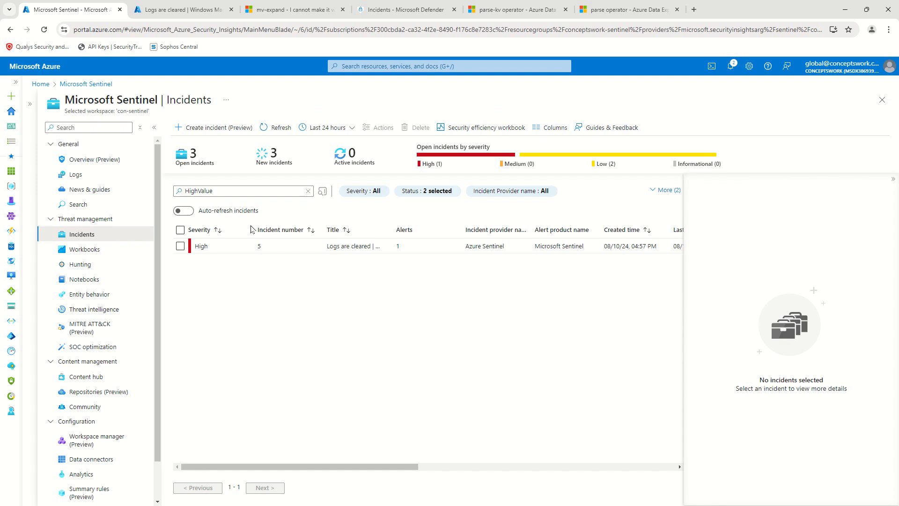
Step: Collapse the side panes to view the incident list's Tags column, and select incident 5
{"action": "left_click", "coordinate": [154, 127]}
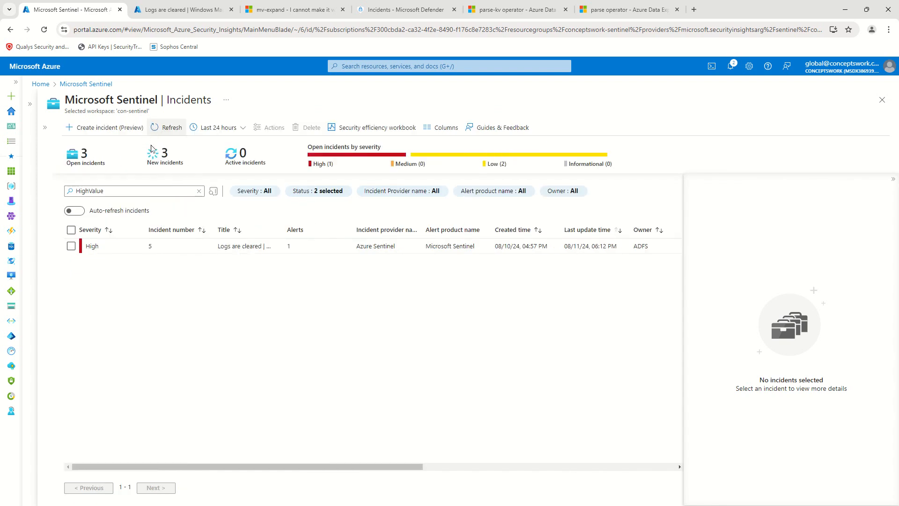
{"action": "left_click", "coordinate": [893, 181]}
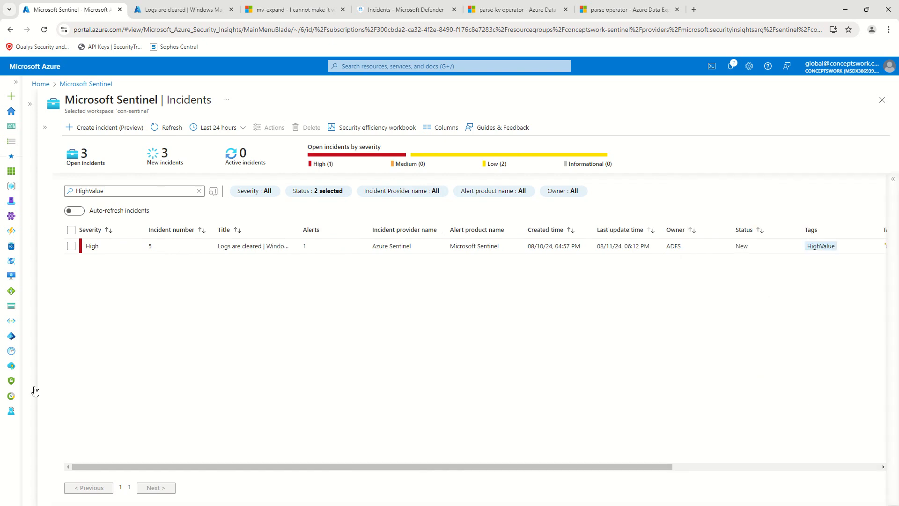
{"action": "left_click", "coordinate": [71, 245]}
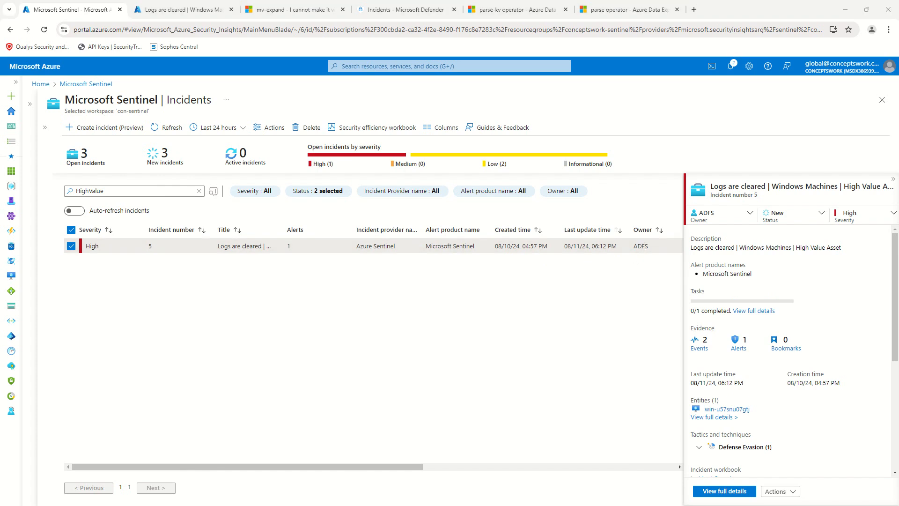
{"action": "left_click", "coordinate": [422, 305]}
Step: Return to the "Logs are cleared" incident page and post the comment "This incident impact a high value asset."
{"action": "left_click", "coordinate": [143, 6]}
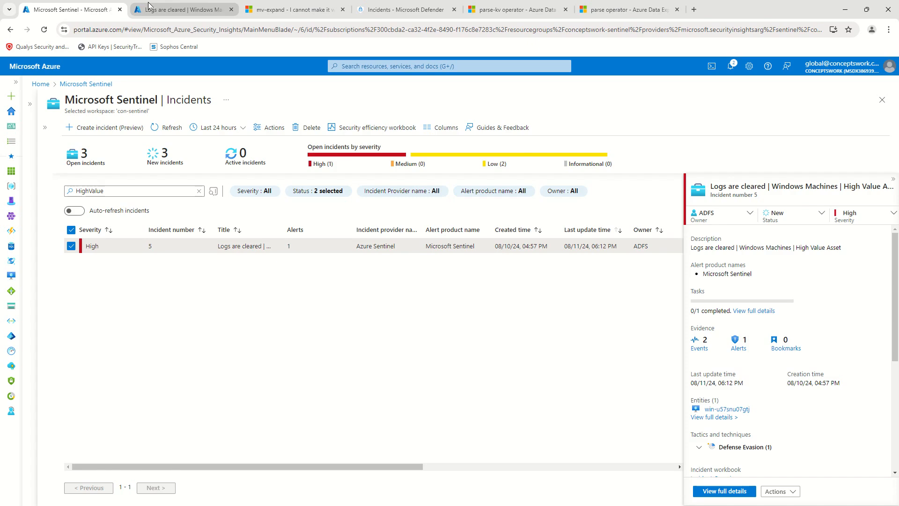
{"action": "scroll", "coordinate": [149, 295], "scroll_direction": "down", "scroll_amount": 1}
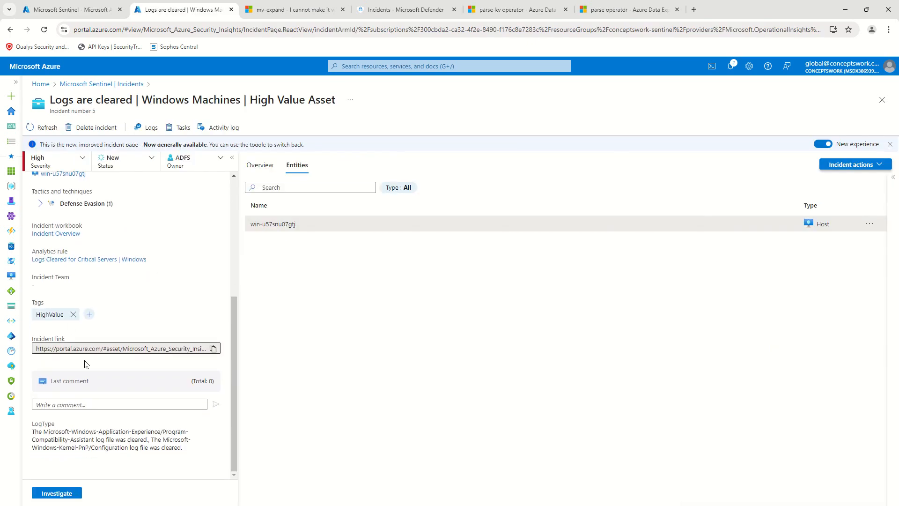
{"action": "left_click", "coordinate": [79, 405]}
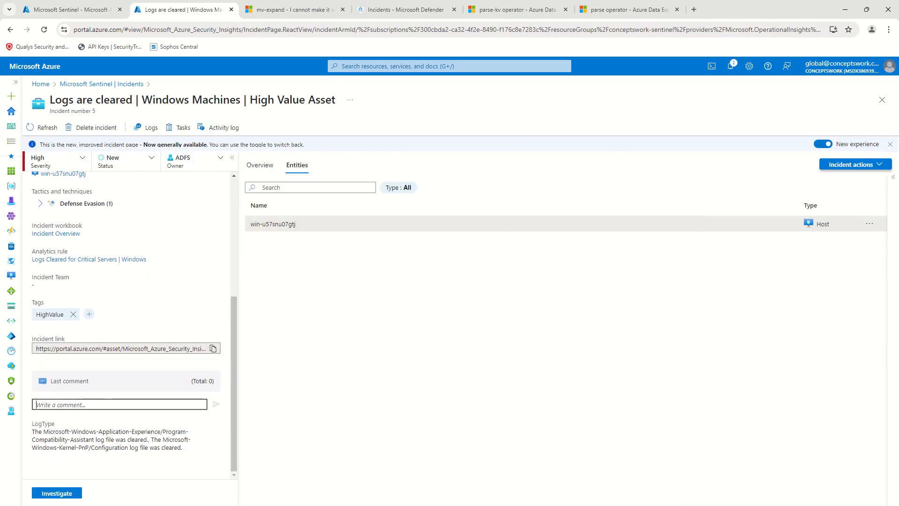
{"action": "type", "text": "T"}
{"action": "key", "text": "BackSpace"}
{"action": "key", "text": "BackSpace"}
{"action": "key", "text": "BackSpace"}
{"action": "key", "text": "BackSpace"}
{"action": "key", "text": "BackSpace"}
{"action": "key", "text": "BackSpace"}
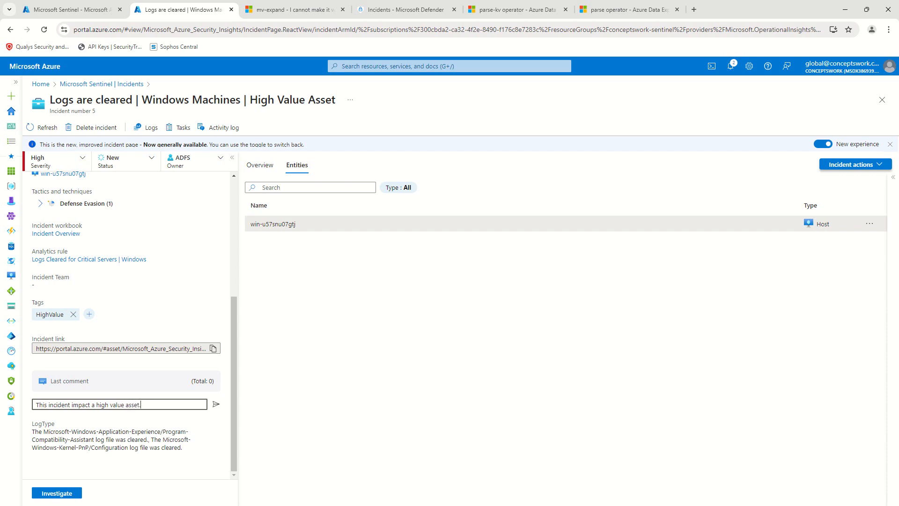
{"action": "left_click", "coordinate": [216, 404]}
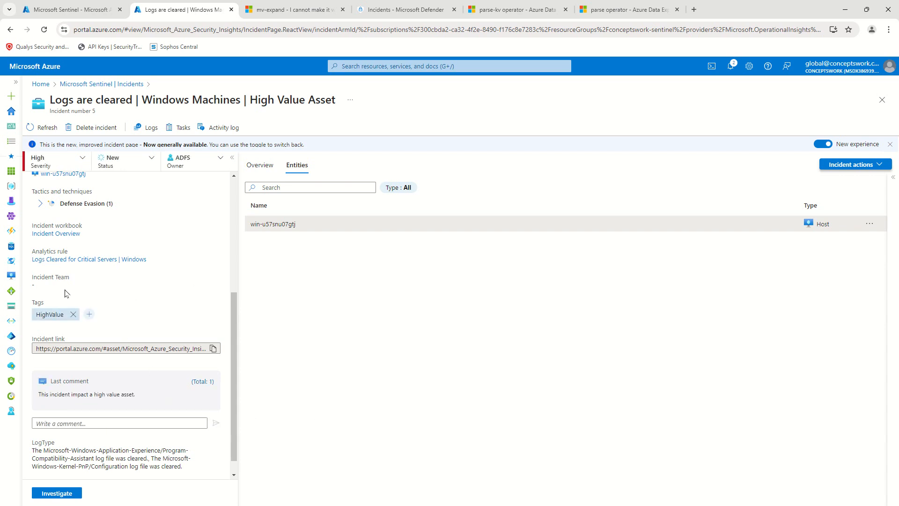
Step: Switch the incident page to its overview and read the LogType custom details
{"action": "scroll", "coordinate": [121, 262], "scroll_direction": "up", "scroll_amount": 5}
{"action": "scroll", "coordinate": [124, 291], "scroll_direction": "down", "scroll_amount": 5}
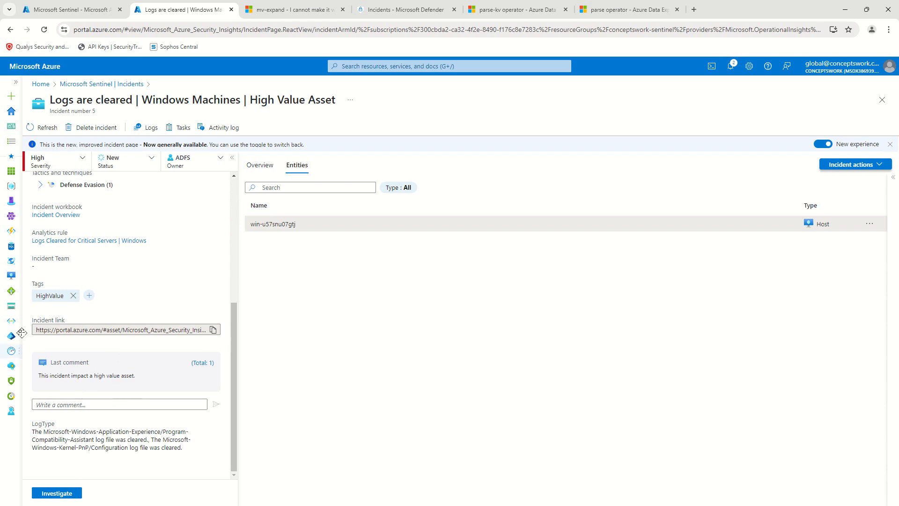
{"action": "left_click", "coordinate": [256, 166]}
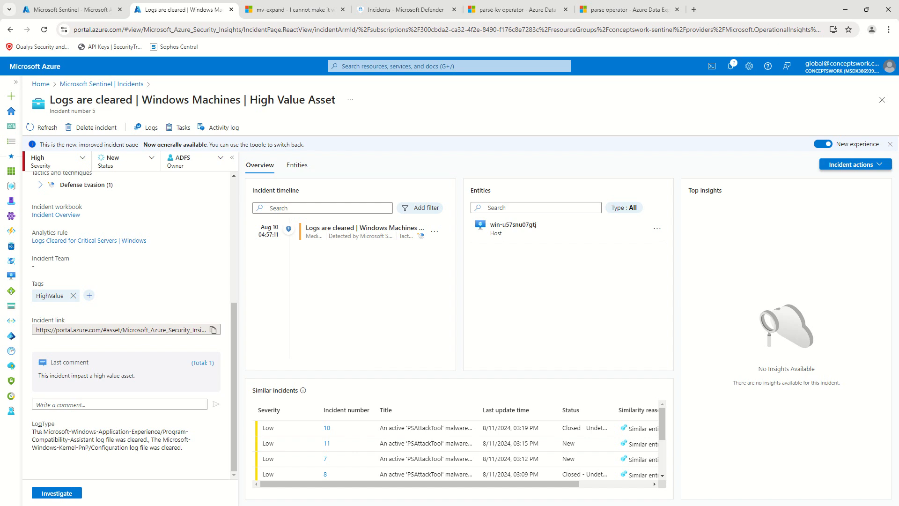
{"action": "left_click_drag", "start_coordinate": [35, 431], "coordinate": [188, 451]}
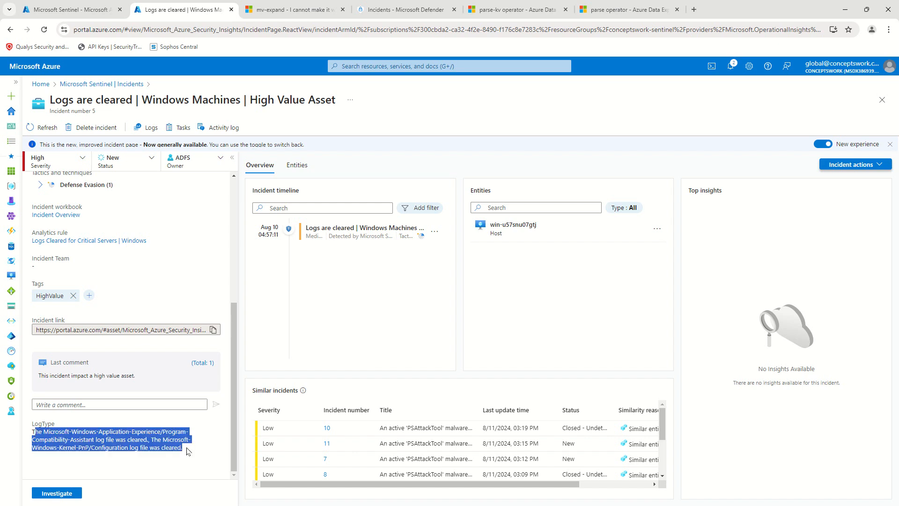
{"action": "left_click", "coordinate": [55, 440]}
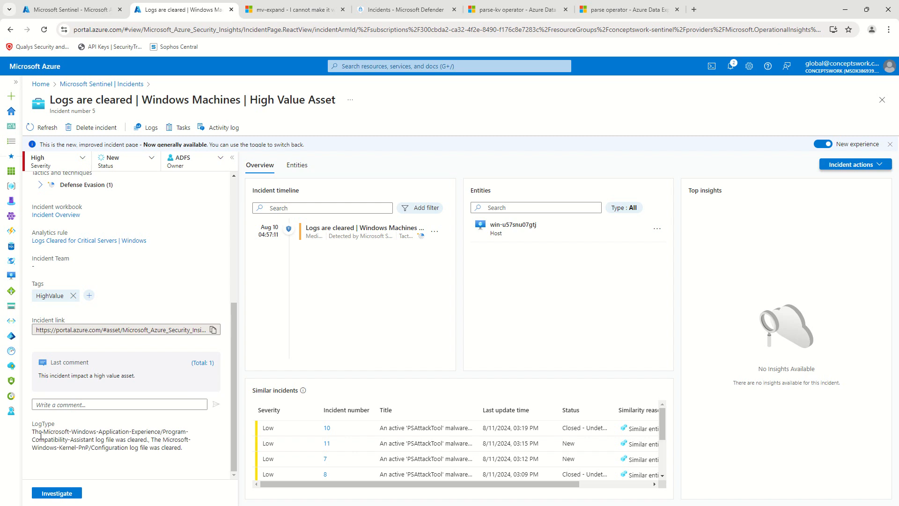
{"action": "left_click_drag", "start_coordinate": [35, 432], "coordinate": [171, 464]}
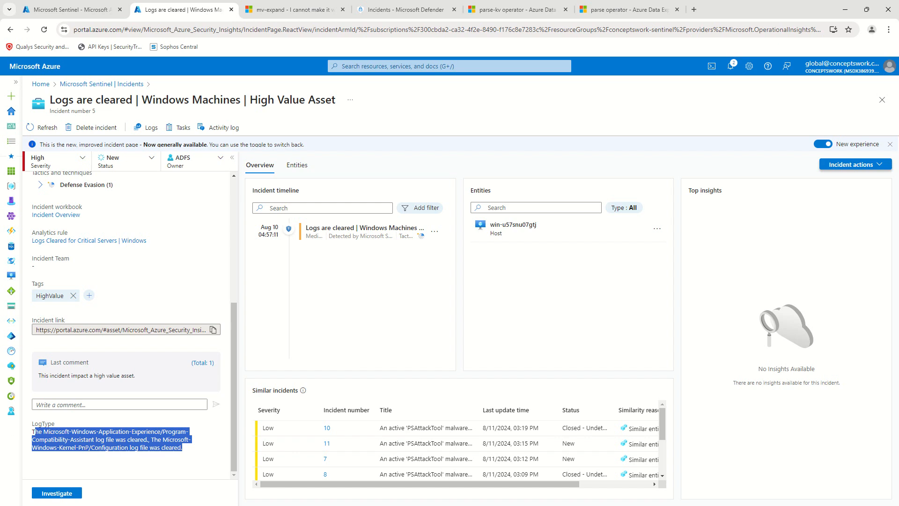
{"action": "left_click", "coordinate": [320, 331]}
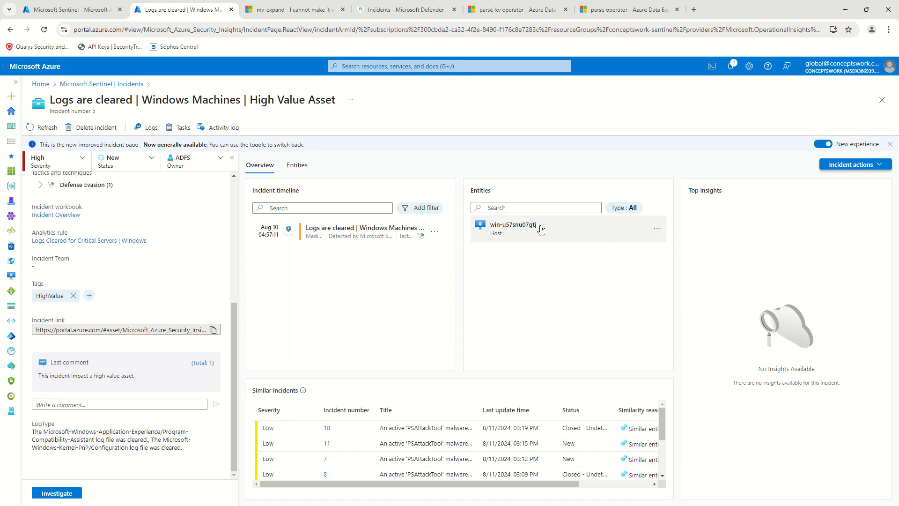
Step: Examine the similar incidents of the "Logs are cleared" incident, including their similarity reason and last owner
{"action": "scroll", "coordinate": [367, 429], "scroll_direction": "down", "scroll_amount": 3}
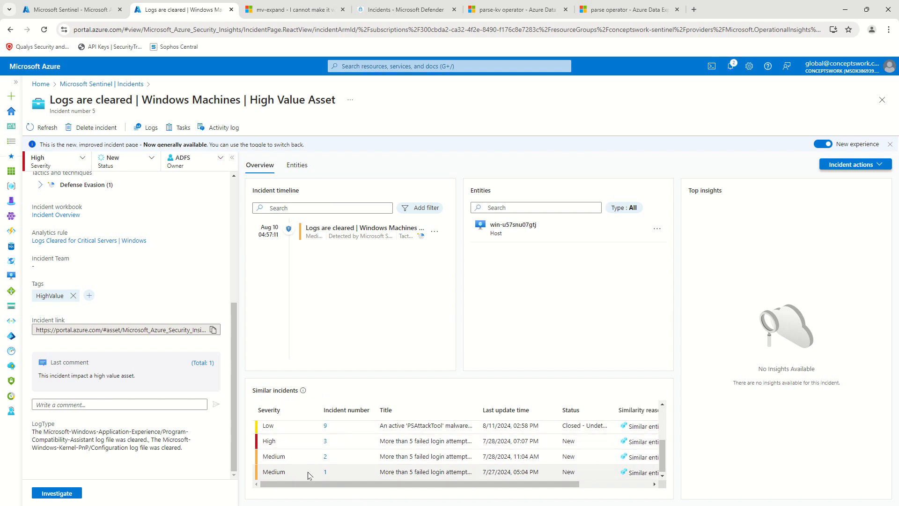
{"action": "scroll", "coordinate": [375, 450], "scroll_direction": "up", "scroll_amount": 3}
{"action": "scroll", "coordinate": [378, 452], "scroll_direction": "down", "scroll_amount": 3}
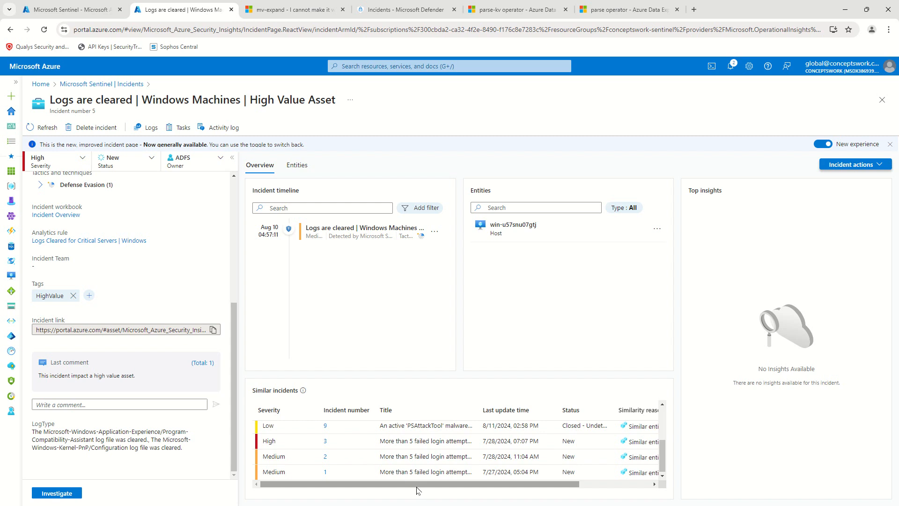
{"action": "left_click_drag", "start_coordinate": [415, 487], "coordinate": [604, 384]}
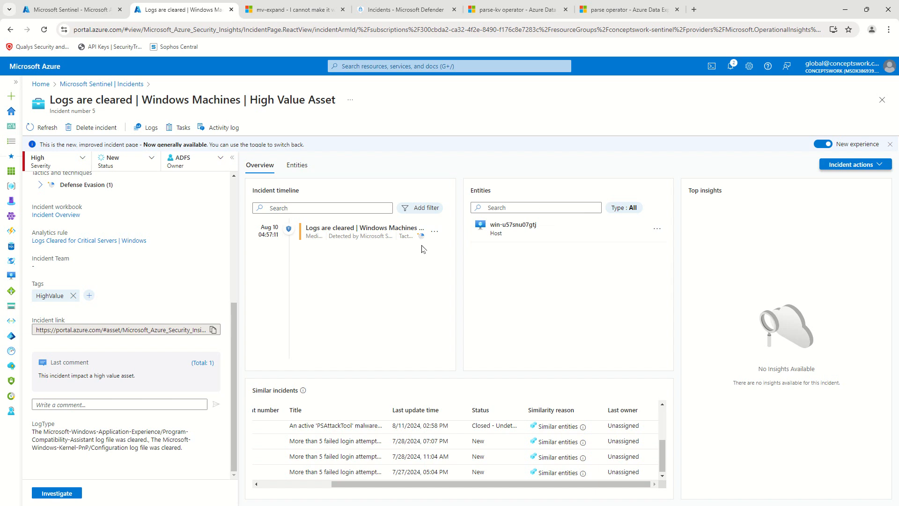
Step: Open the incident's entities and read the info of host win-u57snu07gtj down to the Microsoft Defender for Endpoint section
{"action": "left_click", "coordinate": [298, 167]}
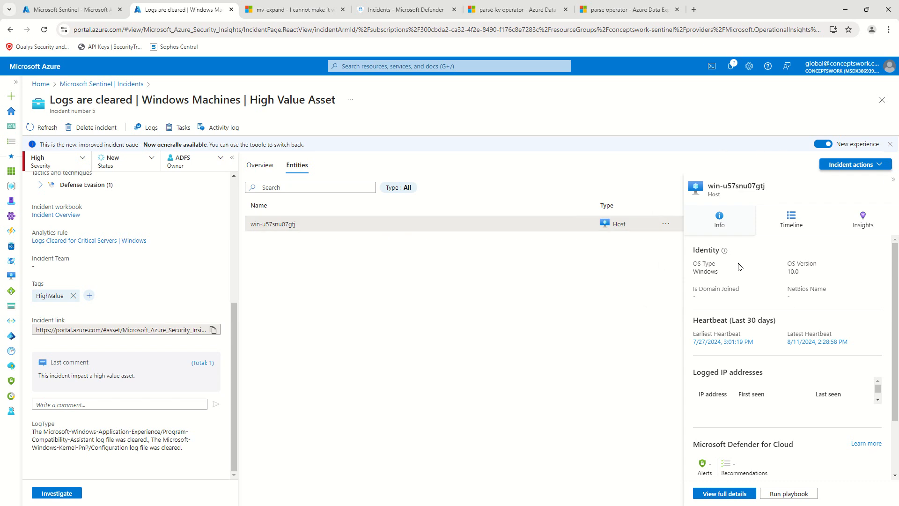
{"action": "scroll", "coordinate": [755, 256], "scroll_direction": "down", "scroll_amount": 2}
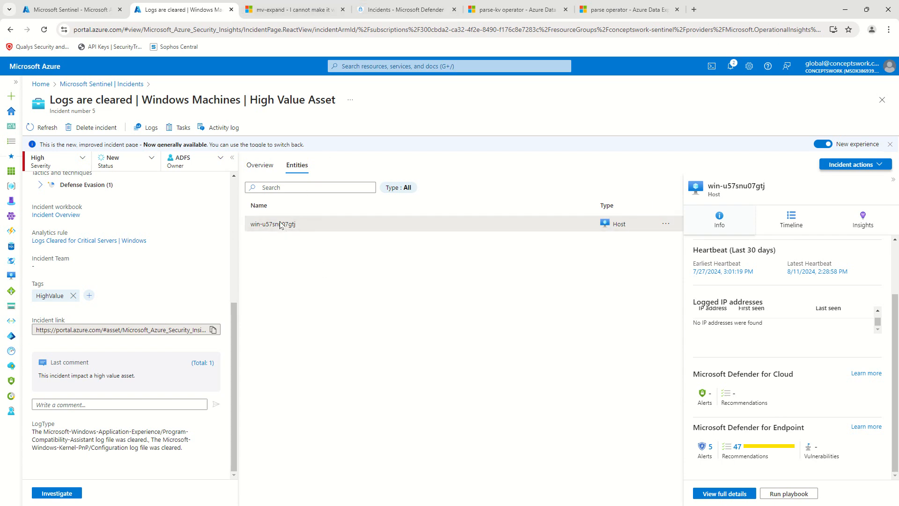
Step: Switch to Microsoft Defender, open device win-u57snu07gtj from the device inventory, and compare its security recommendations with the Sentinel host info
{"action": "left_click", "coordinate": [412, 9]}
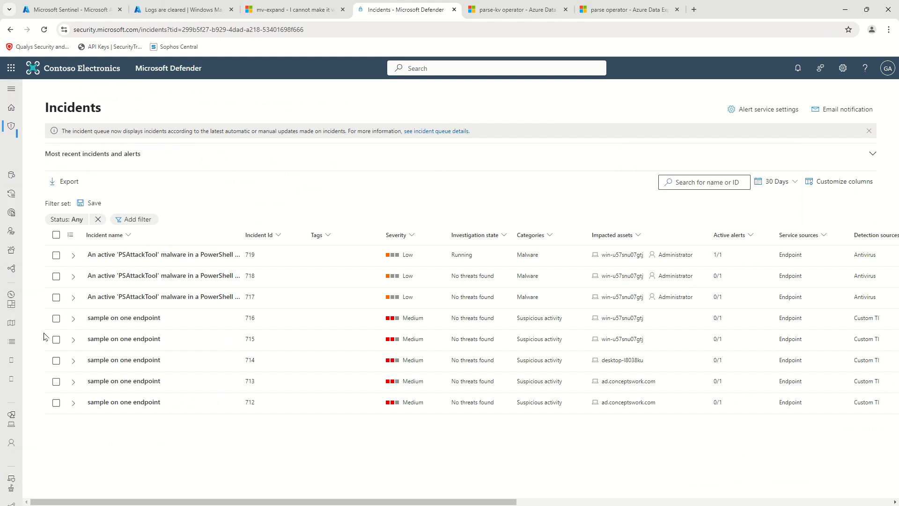
{"action": "mouse_move", "coordinate": [44, 360]}
{"action": "left_click", "coordinate": [47, 434]}
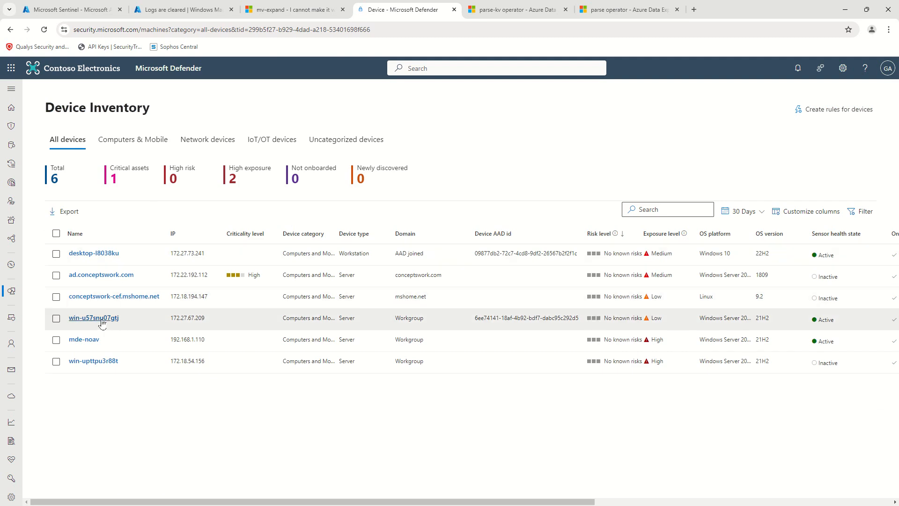
{"action": "left_click", "coordinate": [102, 321]}
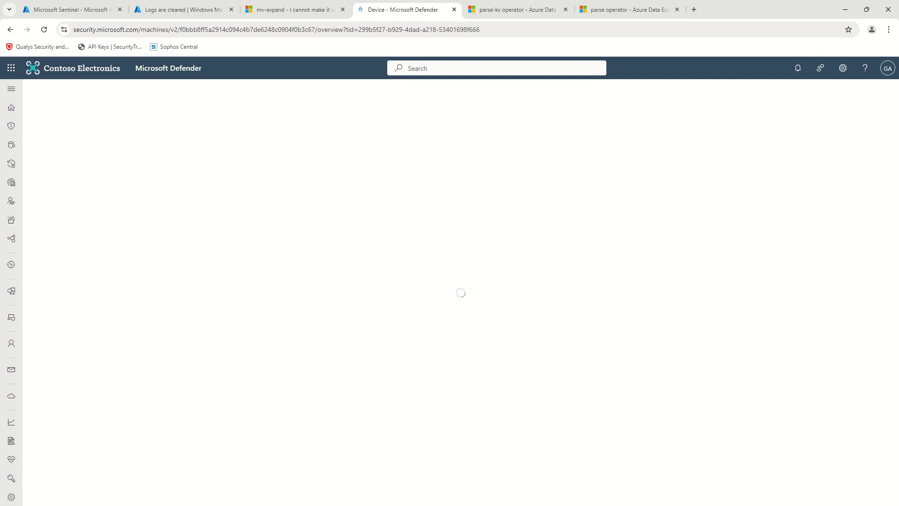
{"action": "left_click", "coordinate": [321, 164]}
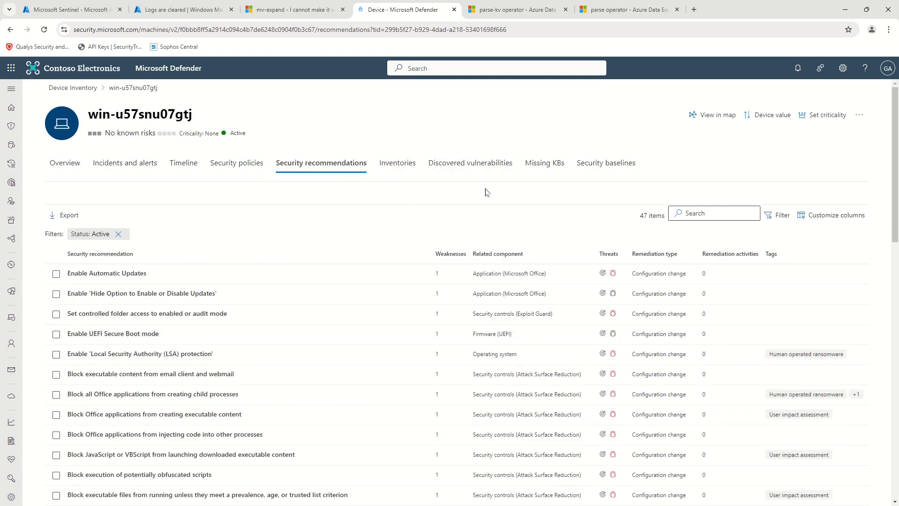
{"action": "left_click_drag", "start_coordinate": [624, 213], "coordinate": [662, 215]}
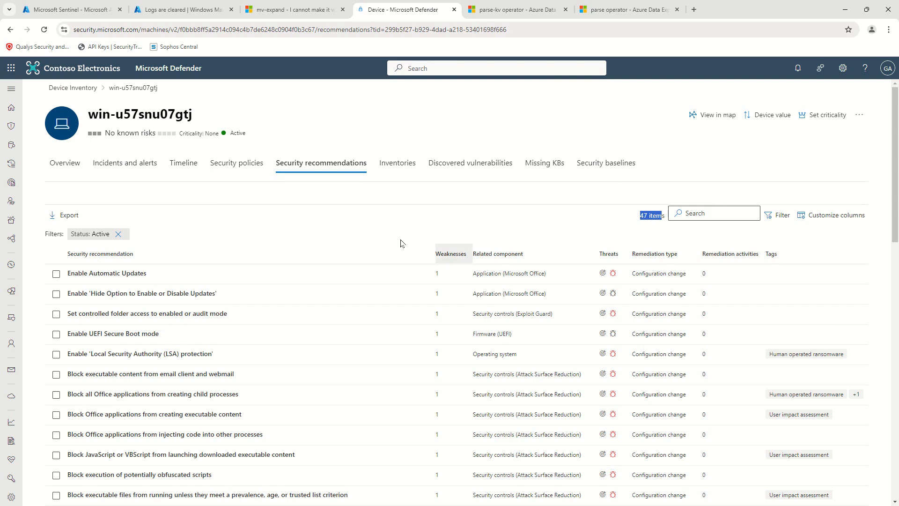
{"action": "left_click", "coordinate": [202, 10]}
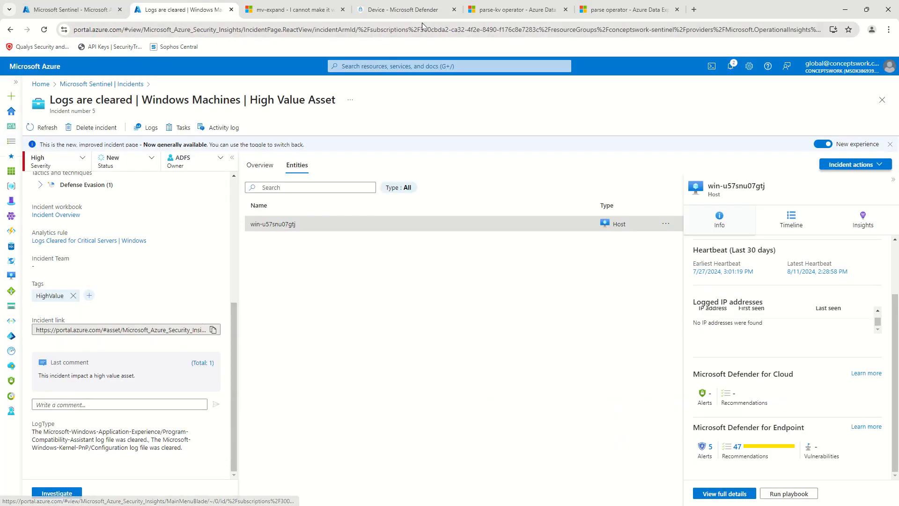
{"action": "left_click", "coordinate": [408, 18]}
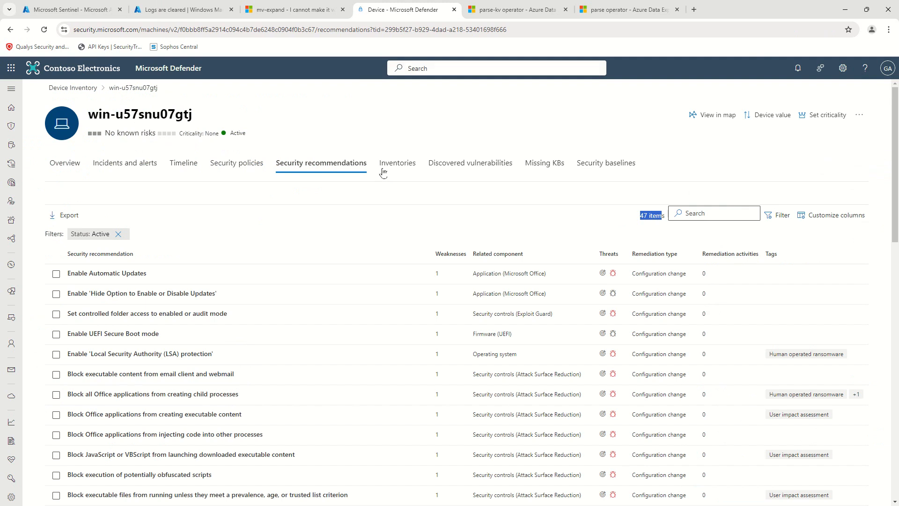
Step: Check the device's incidents and alerts in Microsoft Defender, and reread the host's info on the Sentinel incident page
{"action": "left_click", "coordinate": [113, 165]}
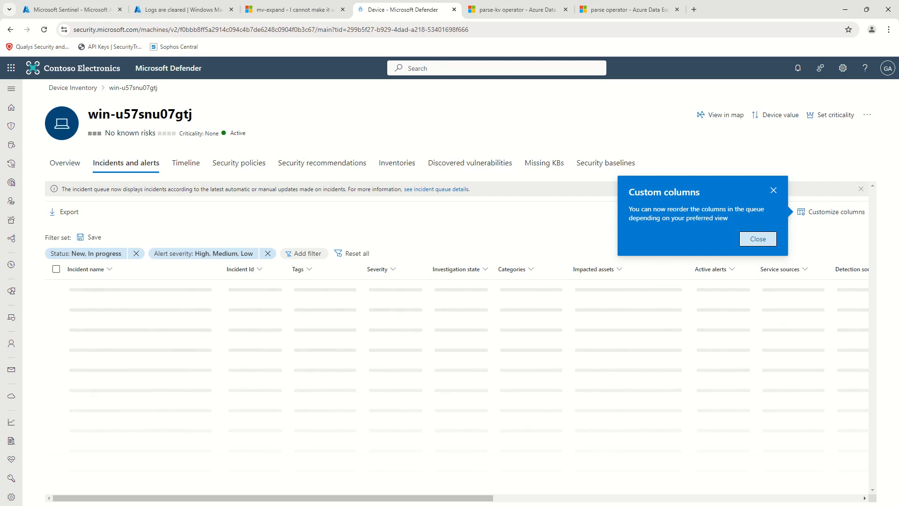
{"action": "left_click", "coordinate": [150, 4]}
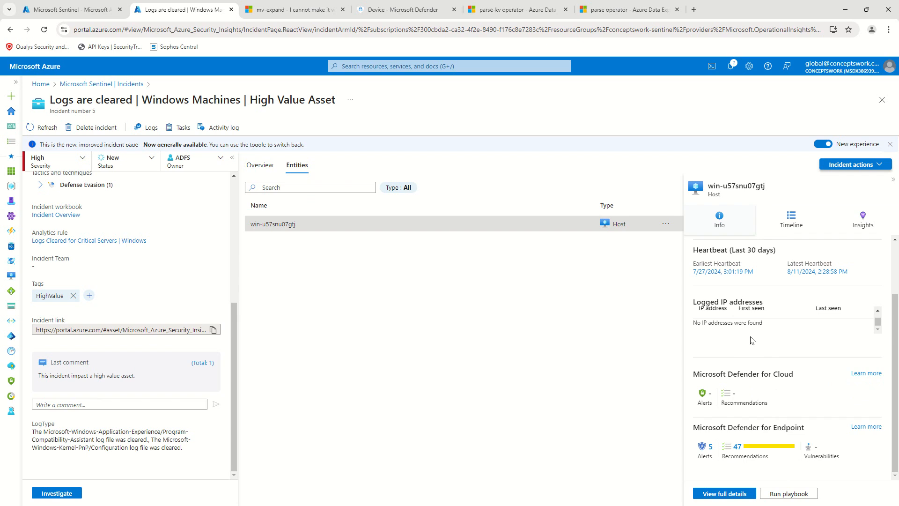
{"action": "scroll", "coordinate": [761, 346], "scroll_direction": "up", "scroll_amount": 2}
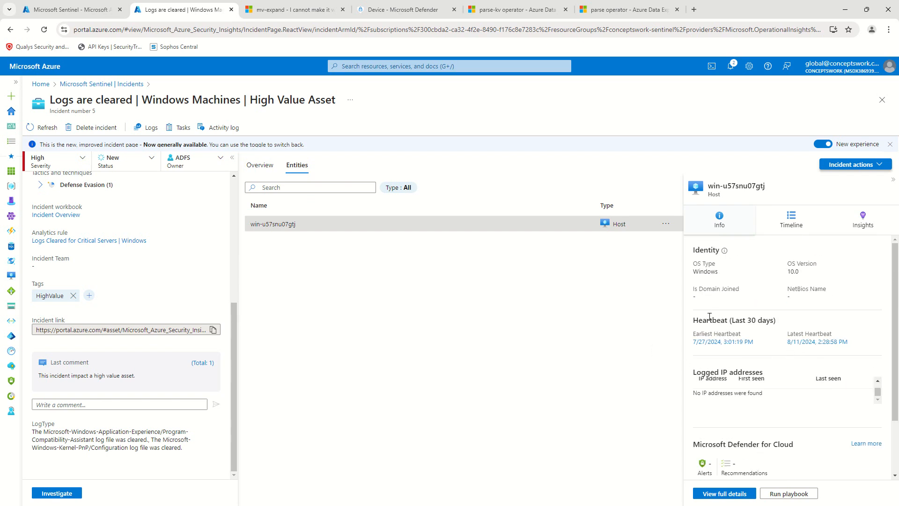
{"action": "scroll", "coordinate": [763, 347], "scroll_direction": "down", "scroll_amount": 2}
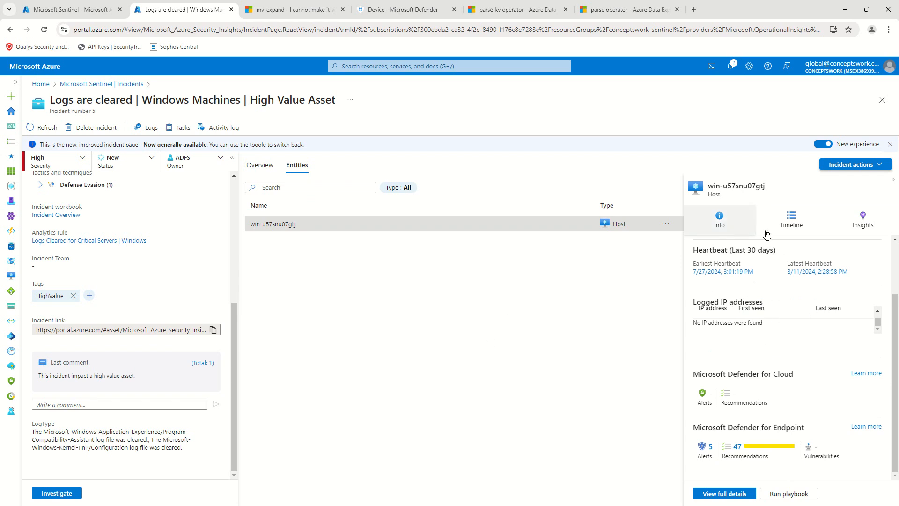
Step: View the host entity's timeline for the last 7 days and check it against the device page in Microsoft Defender
{"action": "left_click", "coordinate": [791, 220]}
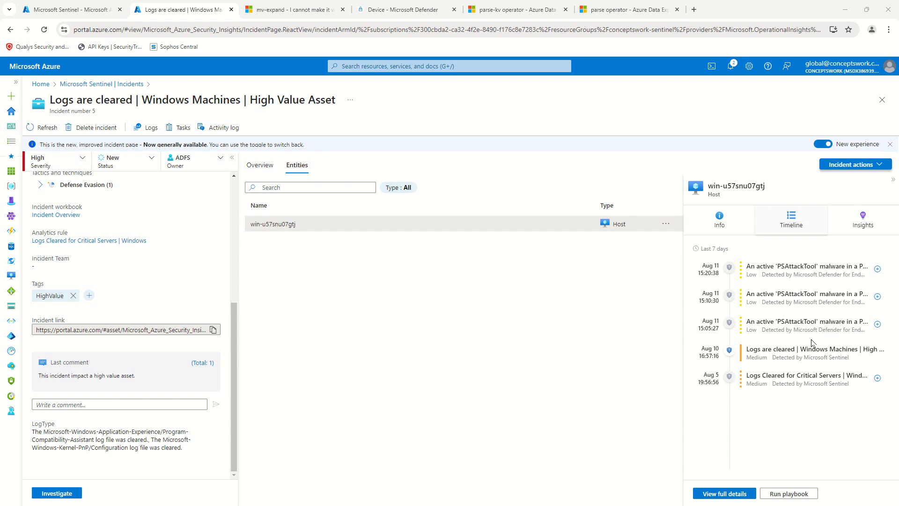
{"action": "left_click", "coordinate": [403, 10]}
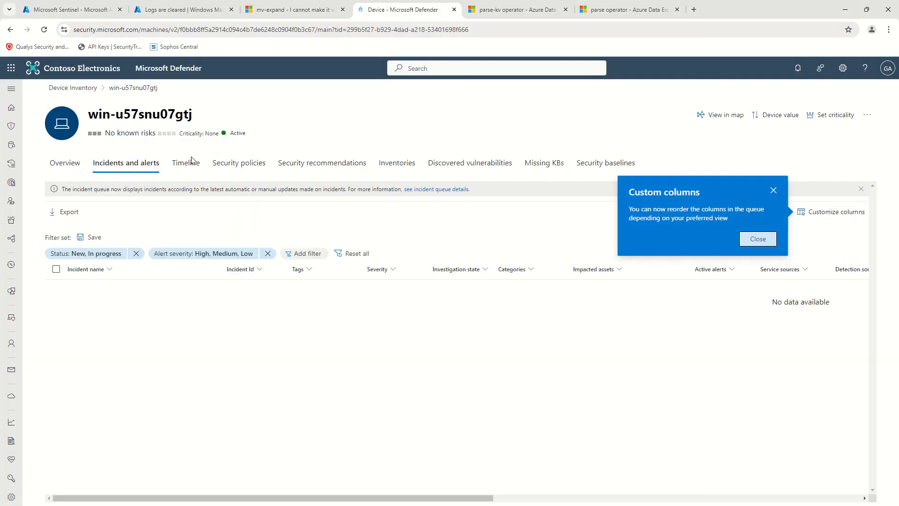
{"action": "left_click", "coordinate": [173, 9]}
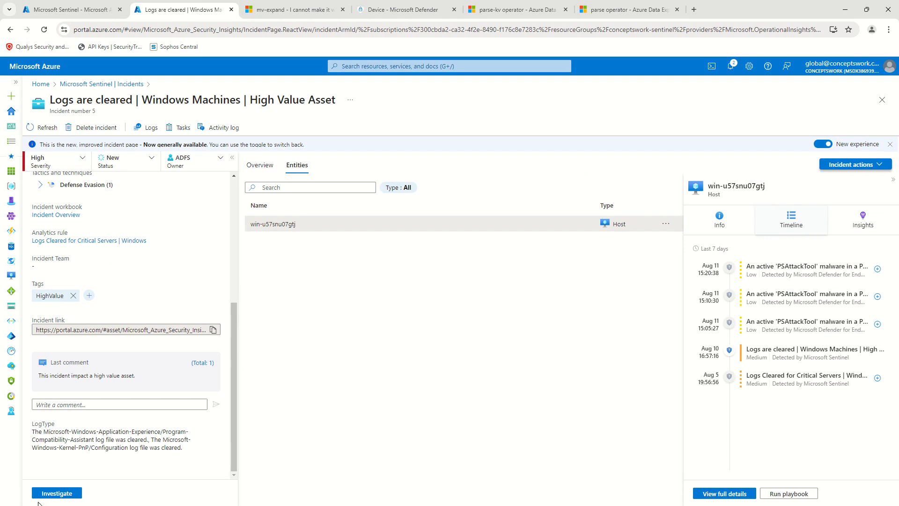
Step: Open the incident's investigation graph and examine the "Logs are cleared" alert node and its available action
{"action": "left_click", "coordinate": [51, 494]}
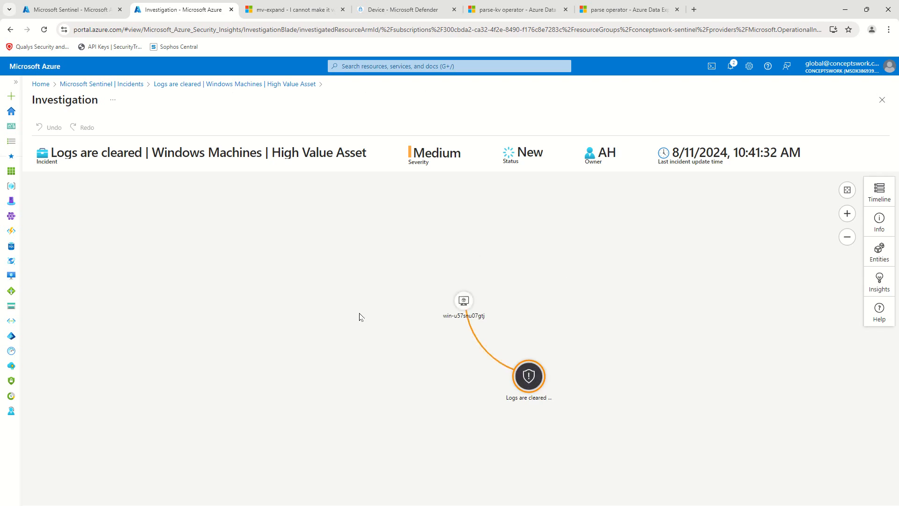
{"action": "key", "text": "ctrl+plus"}
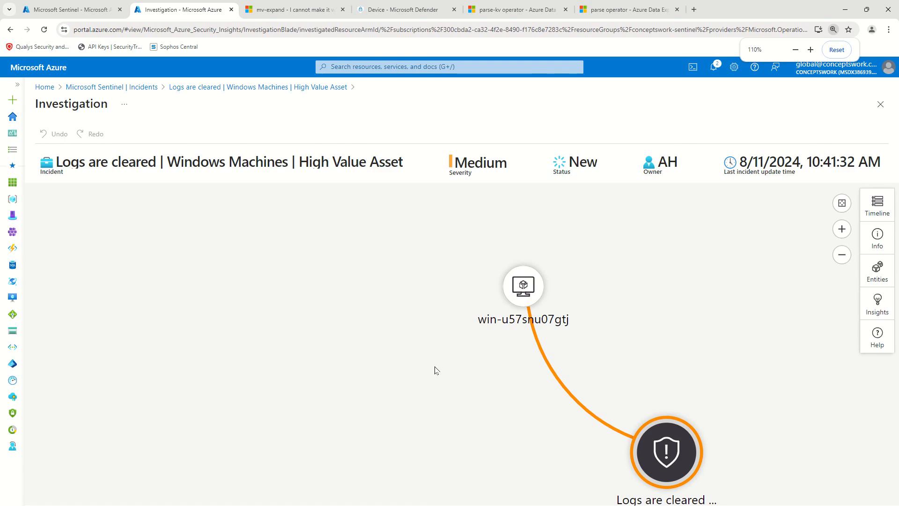
{"action": "scroll", "coordinate": [541, 283], "scroll_direction": "down", "scroll_amount": 5}
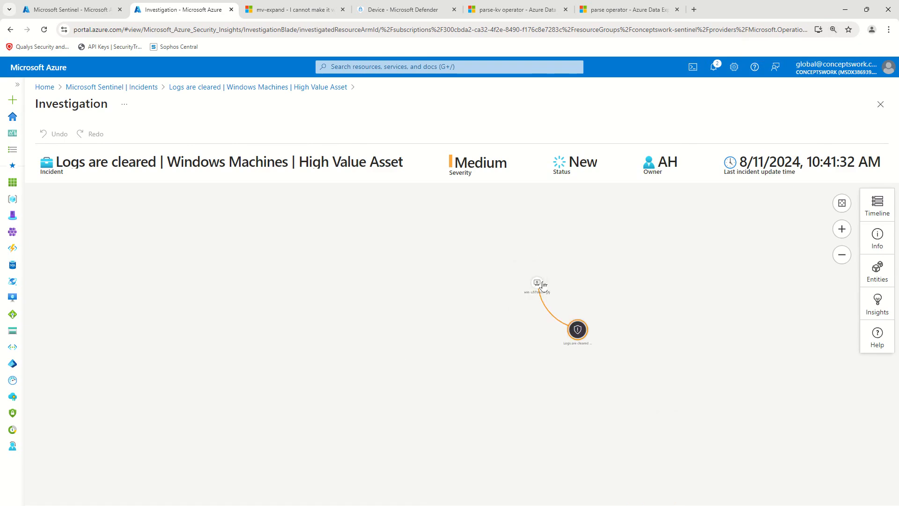
{"action": "mouse_move", "coordinate": [539, 284]}
{"action": "scroll", "coordinate": [445, 346], "scroll_direction": "up", "scroll_amount": 5}
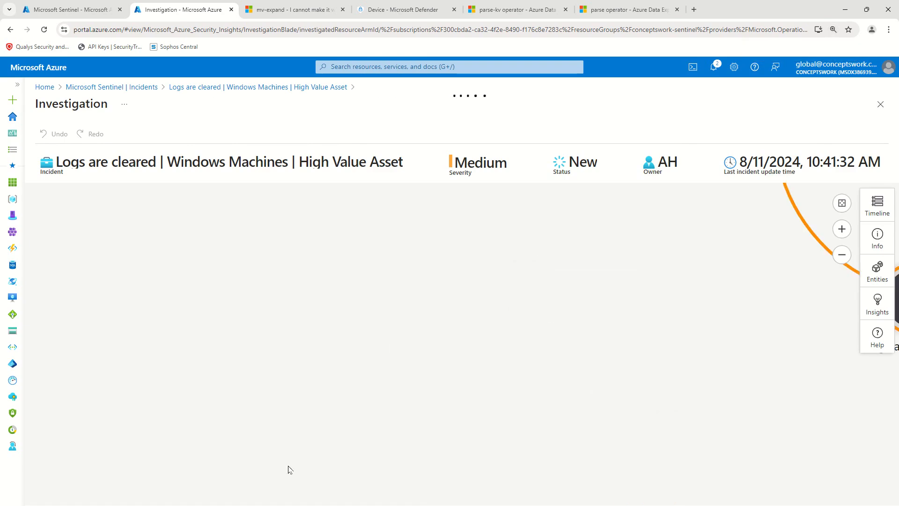
{"action": "left_click_drag", "start_coordinate": [423, 357], "coordinate": [87, 492]}
{"action": "left_click_drag", "start_coordinate": [255, 389], "coordinate": [173, 411]}
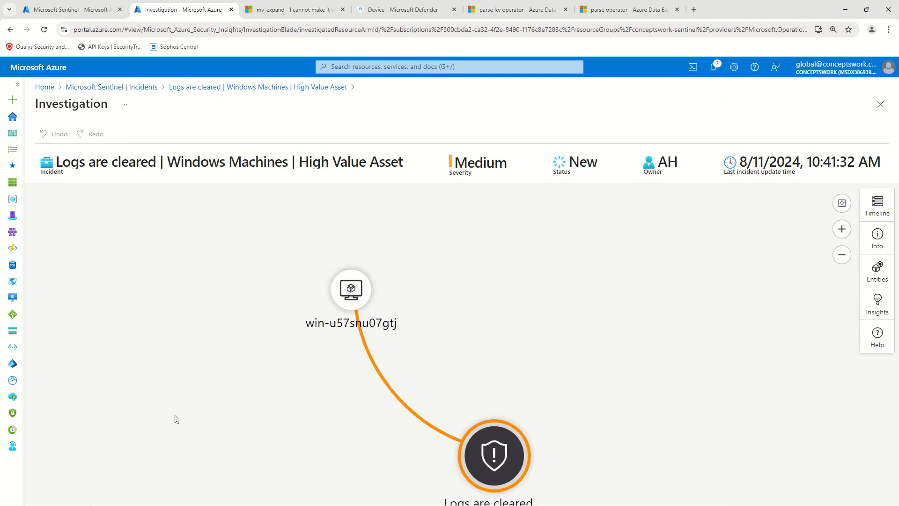
{"action": "left_click_drag", "start_coordinate": [261, 445], "coordinate": [231, 373]}
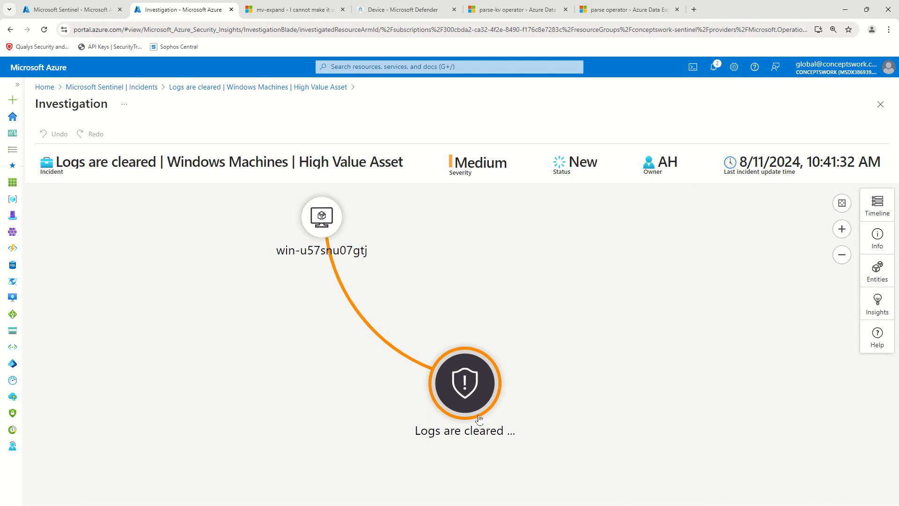
{"action": "mouse_move", "coordinate": [472, 403]}
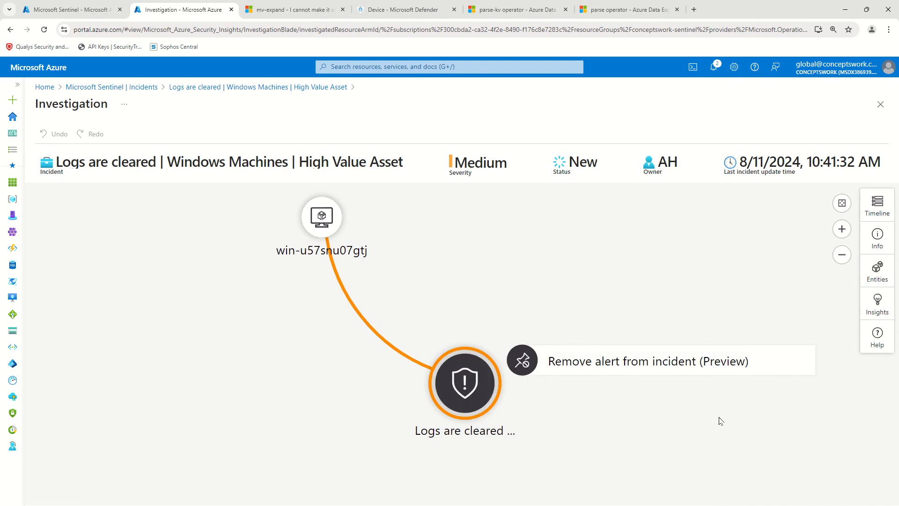
{"action": "left_click_drag", "start_coordinate": [129, 399], "coordinate": [142, 453]}
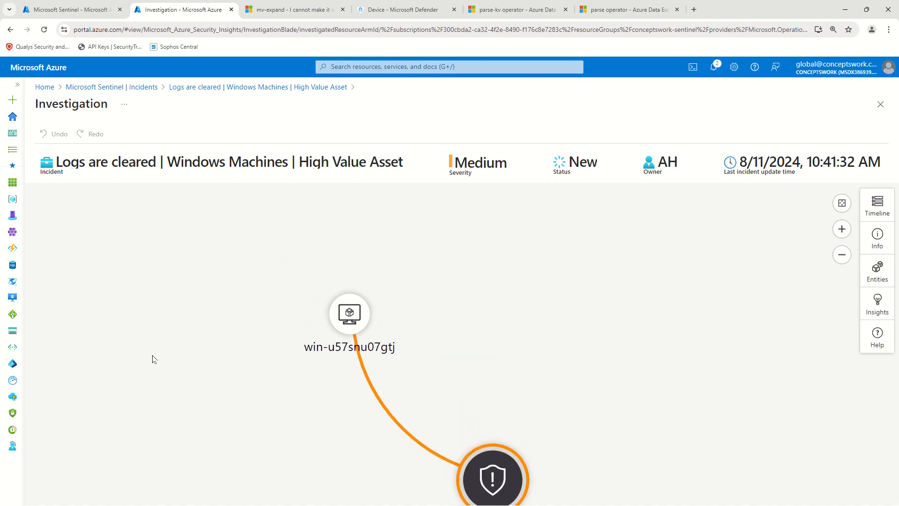
Step: Examine the win-u57snu07gtj node's full list of exploration queries, and open and collapse its info details
{"action": "left_click", "coordinate": [334, 369]}
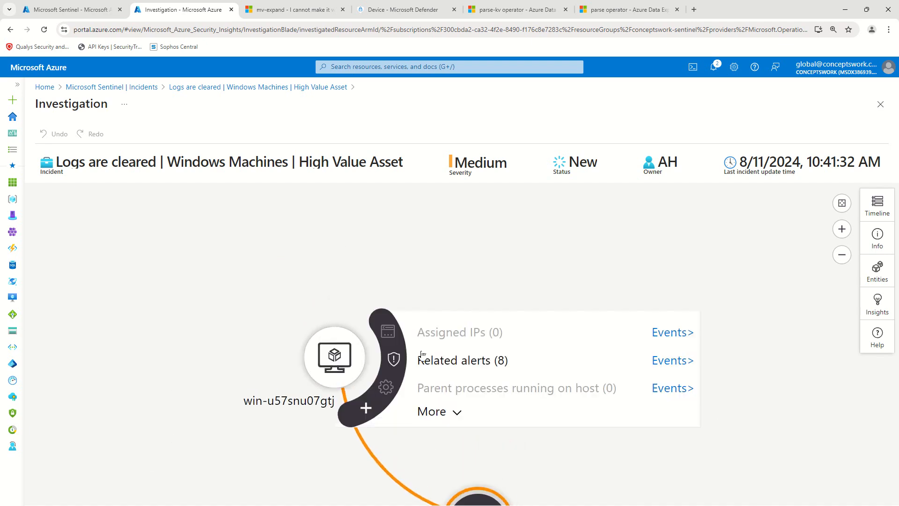
{"action": "left_click", "coordinate": [605, 401]}
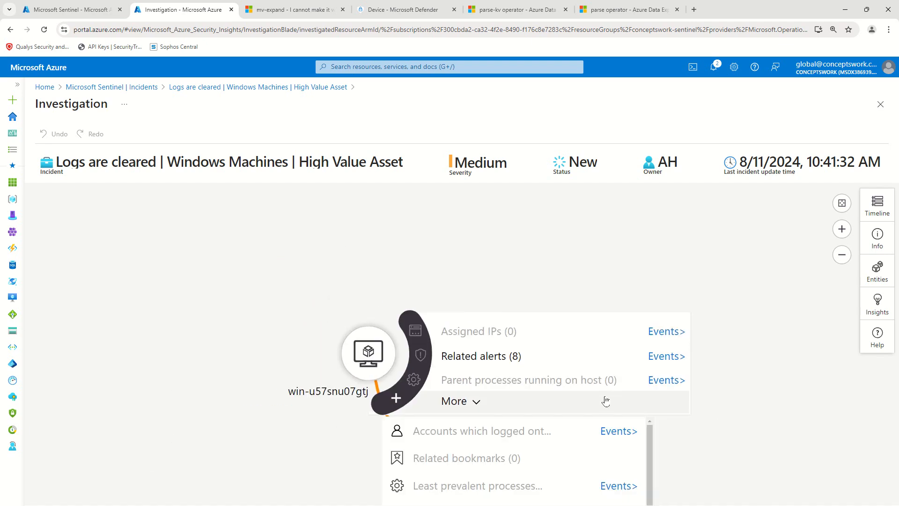
{"action": "left_click", "coordinate": [168, 407]}
{"action": "left_click", "coordinate": [364, 247]}
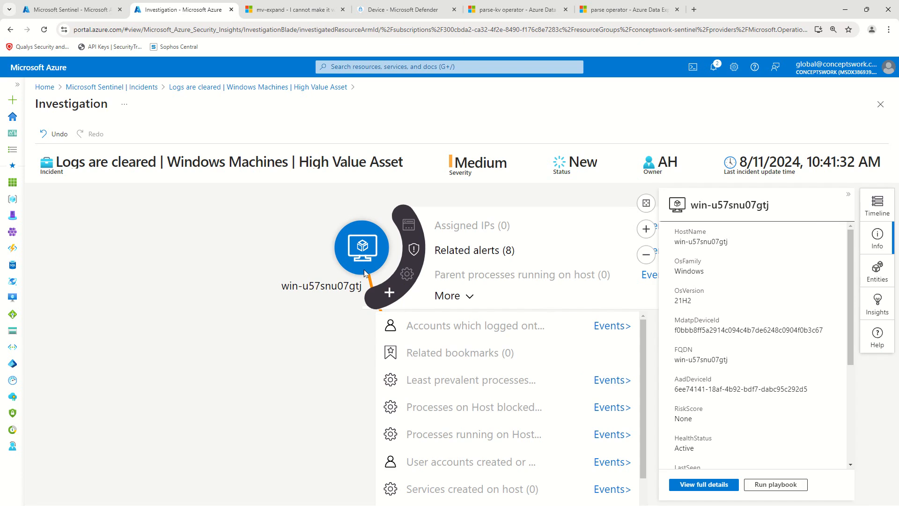
{"action": "left_click", "coordinate": [848, 195]}
Step: Review the host node's exploration queries again and open the events behind its related alerts in Logs
{"action": "mouse_move", "coordinate": [364, 251]}
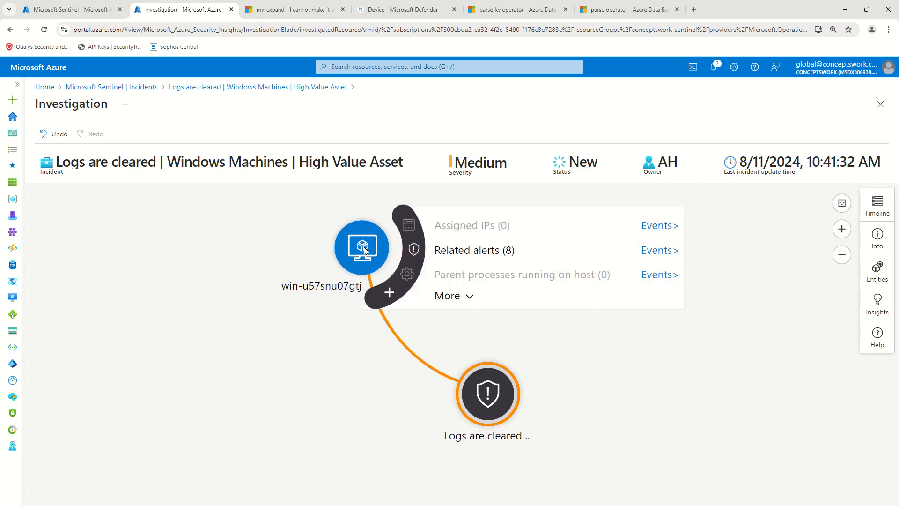
{"action": "left_click", "coordinate": [444, 295]}
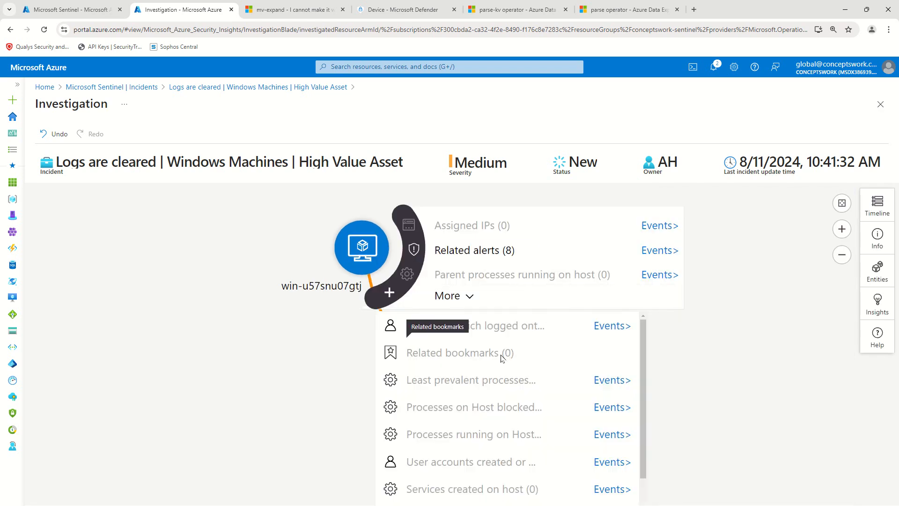
{"action": "left_click", "coordinate": [413, 249]}
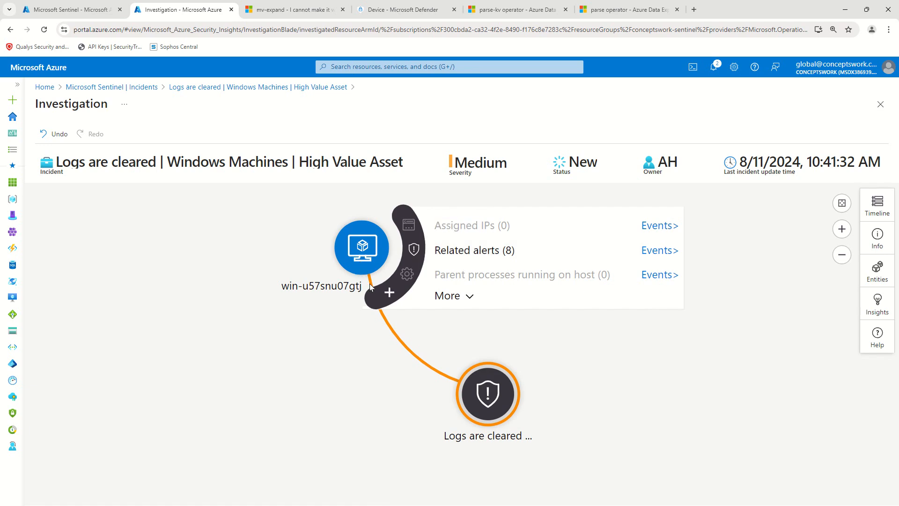
{"action": "left_click", "coordinate": [667, 251]}
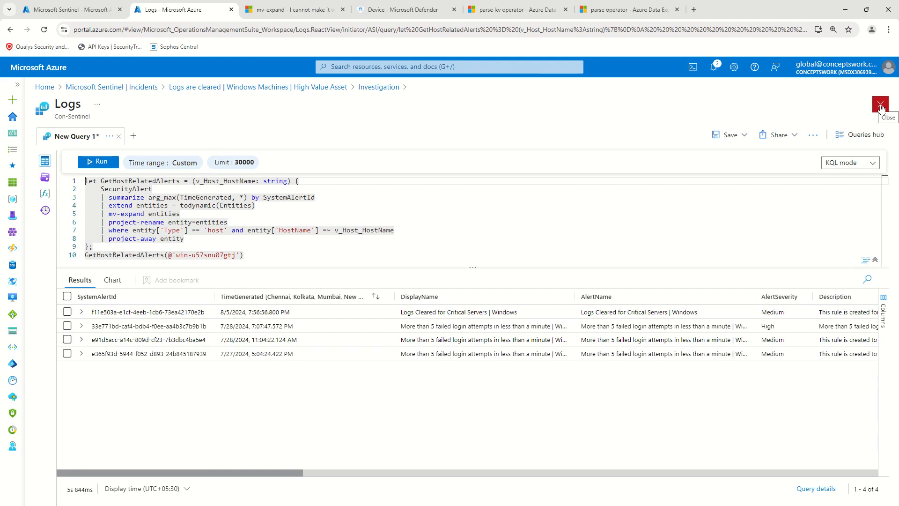
Step: Return to the investigation graph to browse the host's additional exploration queries, and reload the page
{"action": "left_click", "coordinate": [379, 88]}
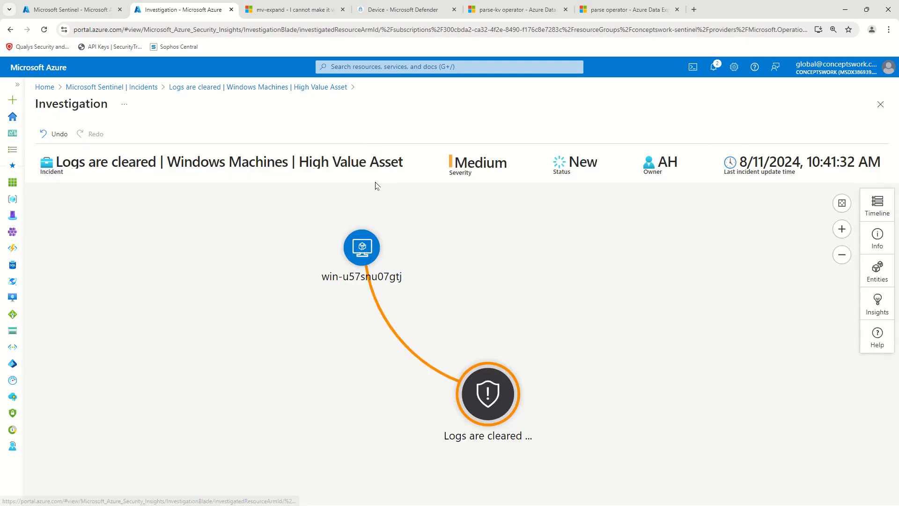
{"action": "mouse_move", "coordinate": [353, 252]}
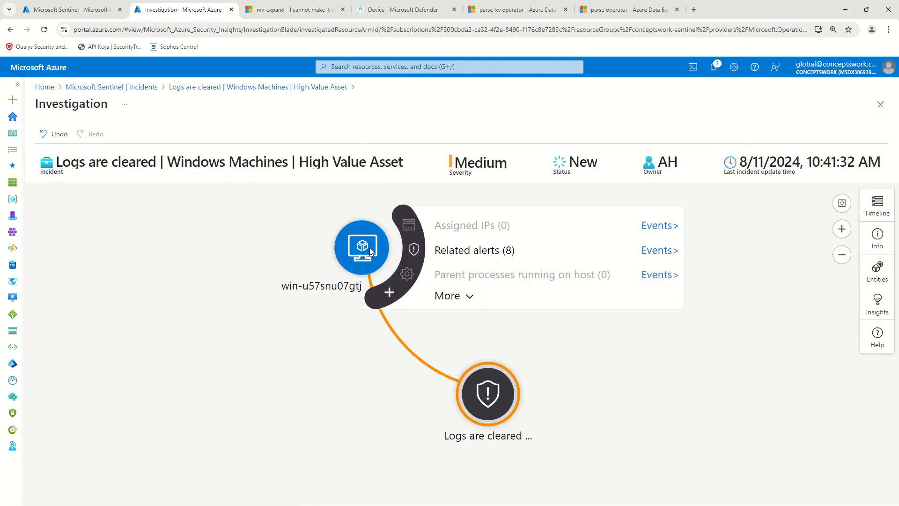
{"action": "left_click", "coordinate": [447, 296]}
{"action": "scroll", "coordinate": [485, 353], "scroll_direction": "down", "scroll_amount": 2}
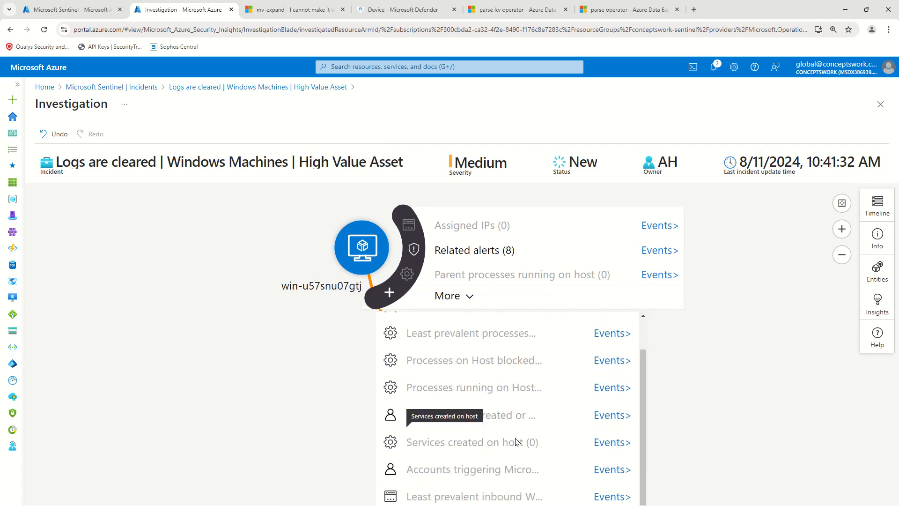
{"action": "scroll", "coordinate": [515, 418], "scroll_direction": "up", "scroll_amount": 1}
{"action": "left_click", "coordinate": [44, 29]}
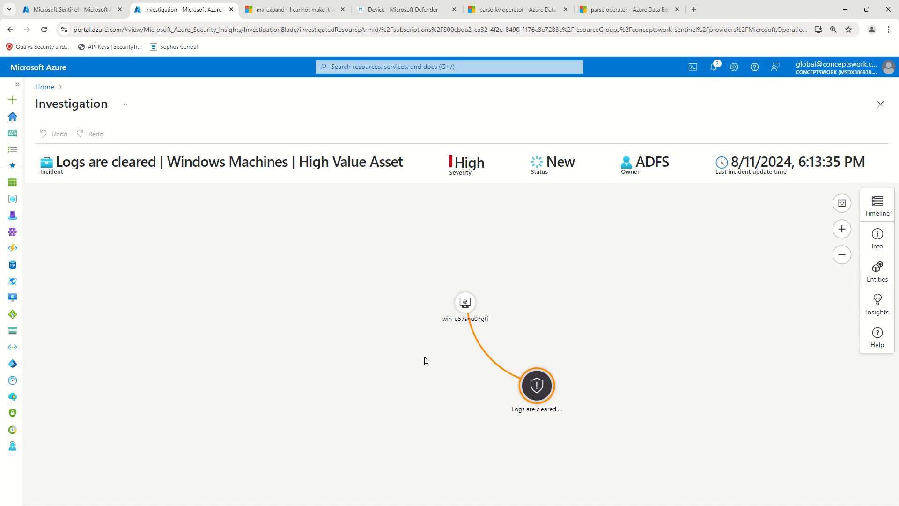
Step: Examine the win-u57snu07gtj host node's expanded list of exploration queries, including processes running on the host, and collapse it
{"action": "mouse_move", "coordinate": [470, 304]}
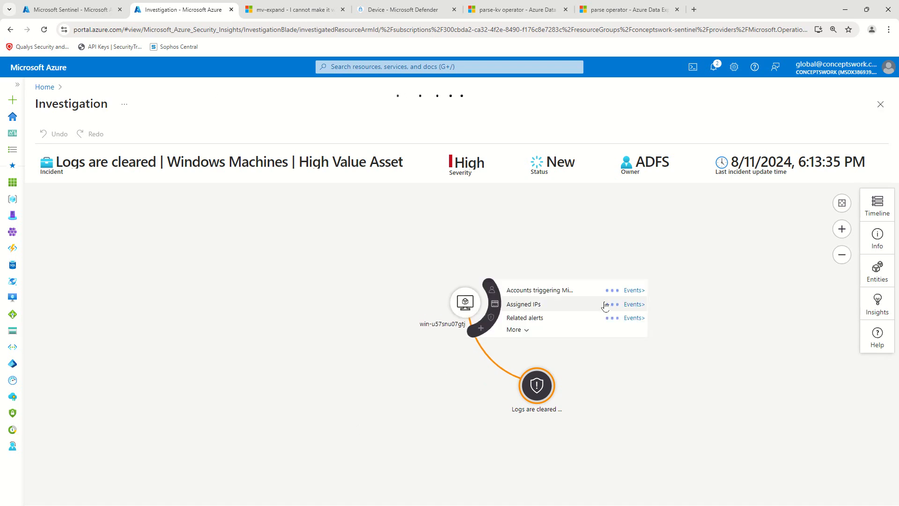
{"action": "left_click", "coordinate": [602, 329]}
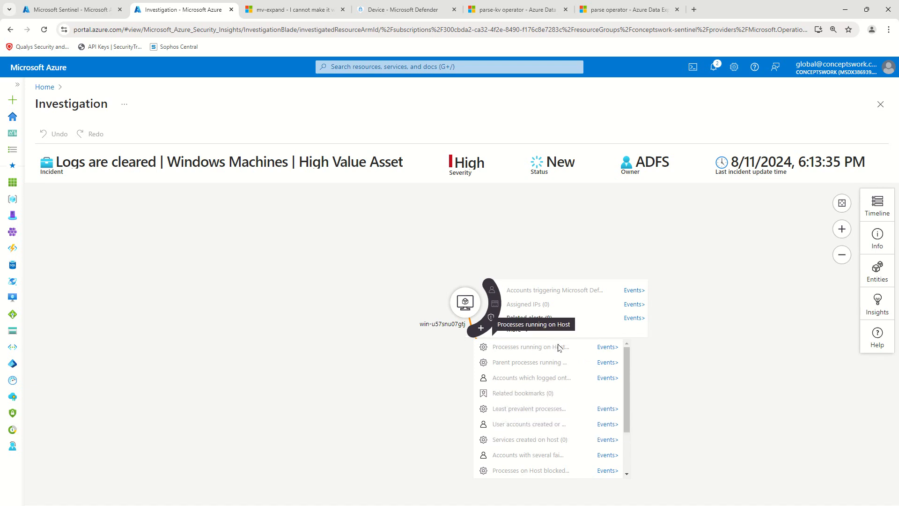
{"action": "left_click", "coordinate": [330, 377]}
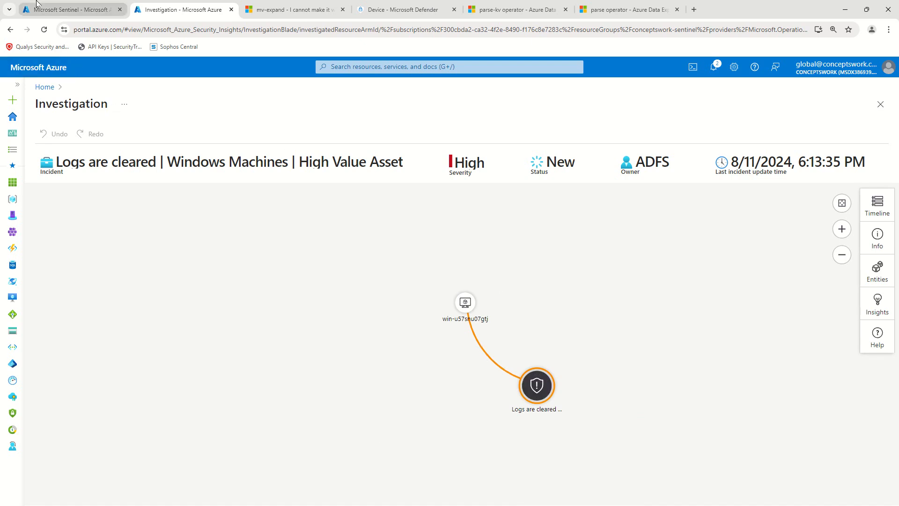
Step: Return to the Microsoft Sentinel incidents list and clear its HighValue search
{"action": "left_click", "coordinate": [70, 9]}
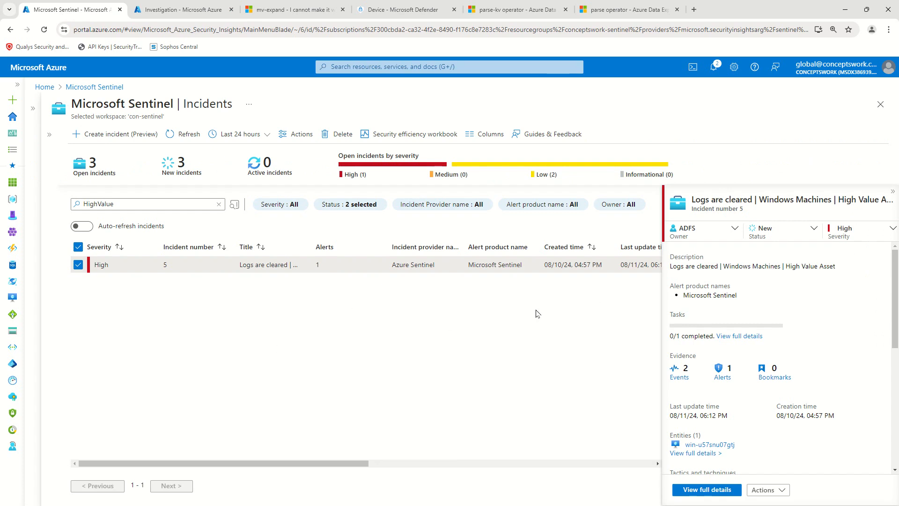
{"action": "left_click", "coordinate": [130, 206]}
{"action": "key", "text": "ctrl+a"}
{"action": "key", "text": "BackSpace"}
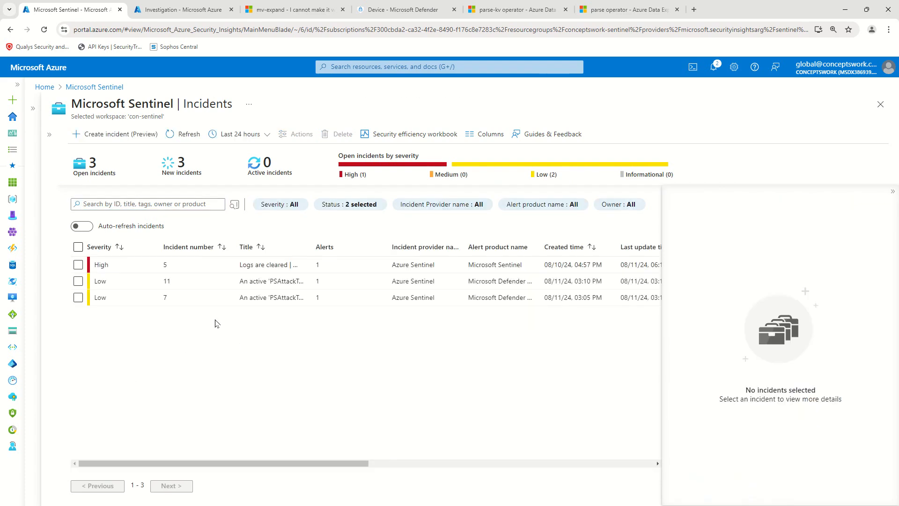
Step: Open the full details of incident 11 about PSAttackTool malware and launch its investigation graph
{"action": "left_click", "coordinate": [242, 281]}
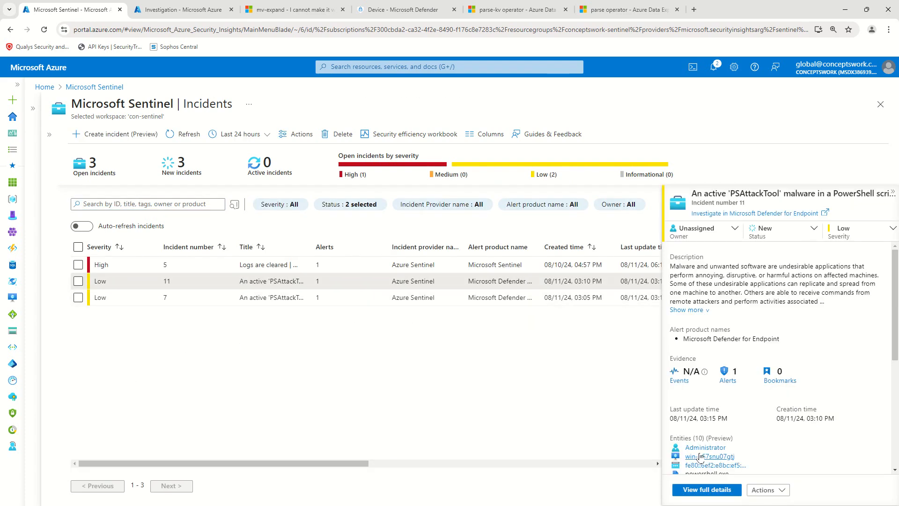
{"action": "left_click", "coordinate": [701, 490]}
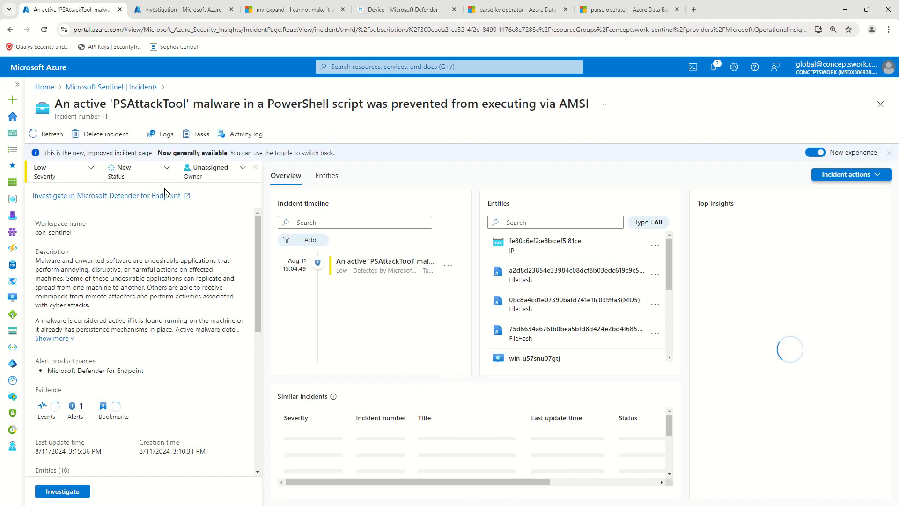
{"action": "left_click", "coordinate": [62, 491]}
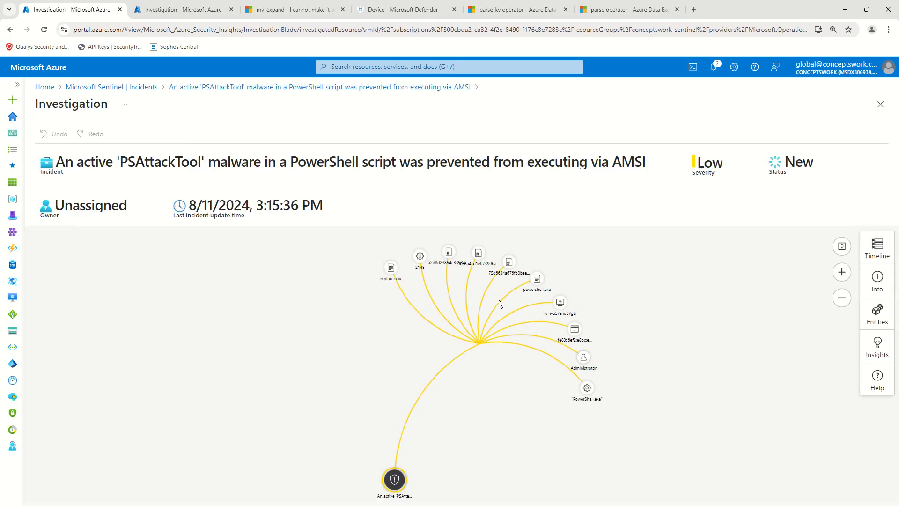
Step: Spread the explorer.exe, 2148 and three file hash nodes farther apart in the investigation graph
{"action": "scroll", "coordinate": [516, 296], "scroll_direction": "up", "scroll_amount": 3}
{"action": "left_click_drag", "start_coordinate": [396, 262], "coordinate": [400, 349]}
{"action": "scroll", "coordinate": [400, 349], "scroll_direction": "up", "scroll_amount": 5}
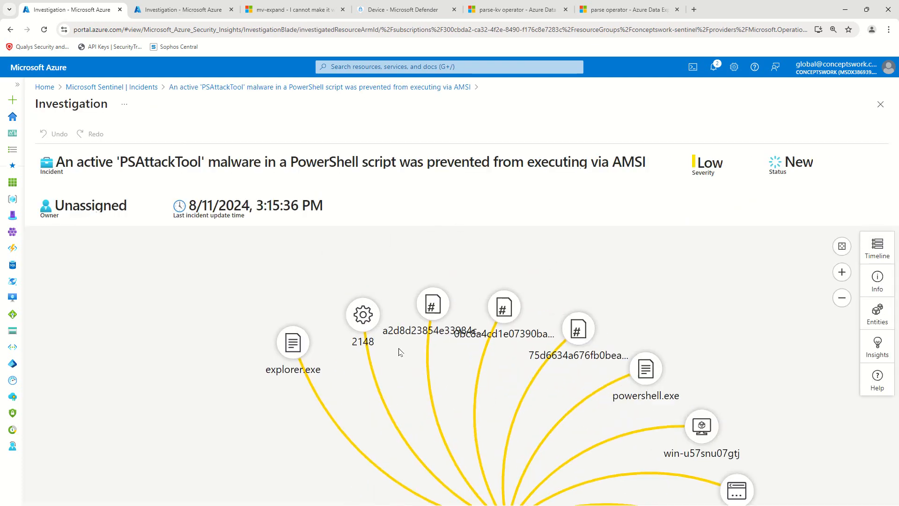
{"action": "left_click_drag", "start_coordinate": [280, 345], "coordinate": [117, 394]}
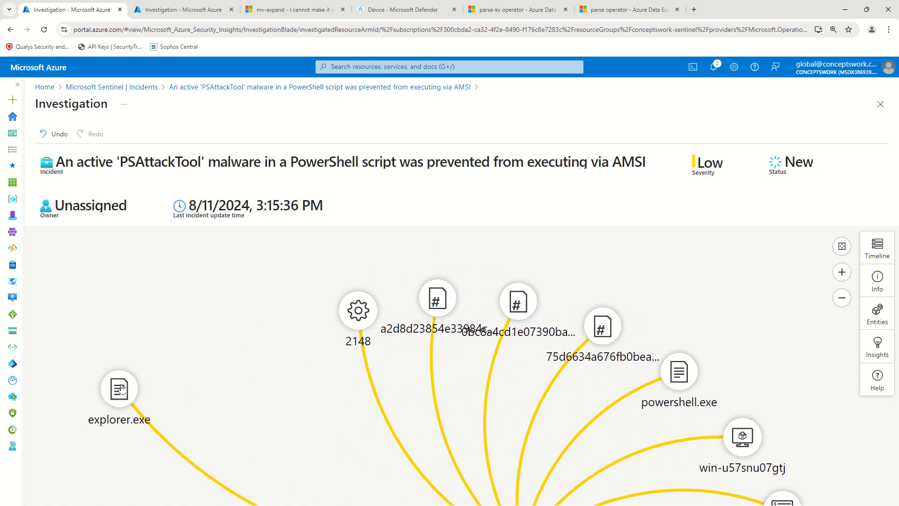
{"action": "left_click_drag", "start_coordinate": [349, 323], "coordinate": [210, 338]}
{"action": "left_click_drag", "start_coordinate": [435, 298], "coordinate": [374, 293]}
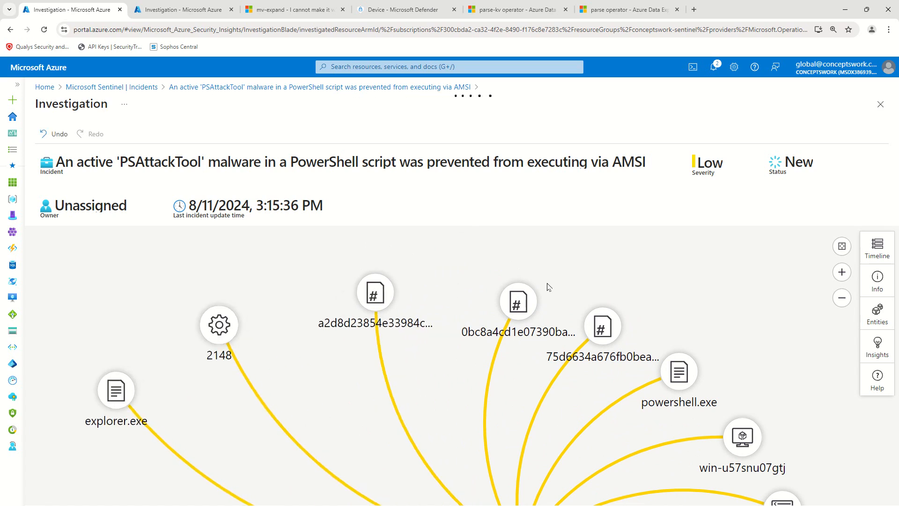
{"action": "left_click_drag", "start_coordinate": [507, 303], "coordinate": [492, 275]}
{"action": "left_click_drag", "start_coordinate": [606, 331], "coordinate": [630, 306]}
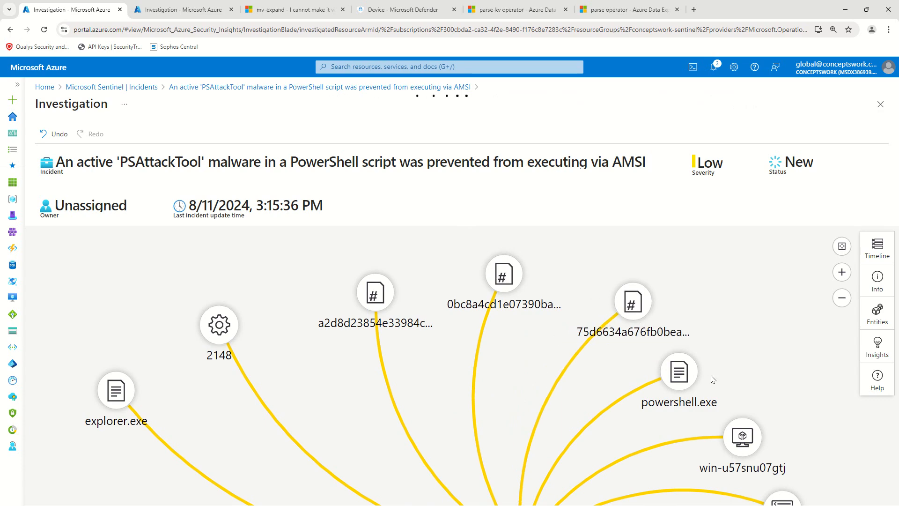
Step: Examine the "PowerShell.exe" process node and its additional exploration queries in the investigation graph
{"action": "scroll", "coordinate": [738, 335], "scroll_direction": "down", "scroll_amount": 2}
{"action": "scroll", "coordinate": [615, 398], "scroll_direction": "up", "scroll_amount": 2}
{"action": "left_click_drag", "start_coordinate": [621, 403], "coordinate": [474, 274]}
{"action": "left_click_drag", "start_coordinate": [505, 453], "coordinate": [546, 331]}
{"action": "mouse_move", "coordinate": [725, 398]}
{"action": "left_click_drag", "start_coordinate": [724, 398], "coordinate": [515, 335]}
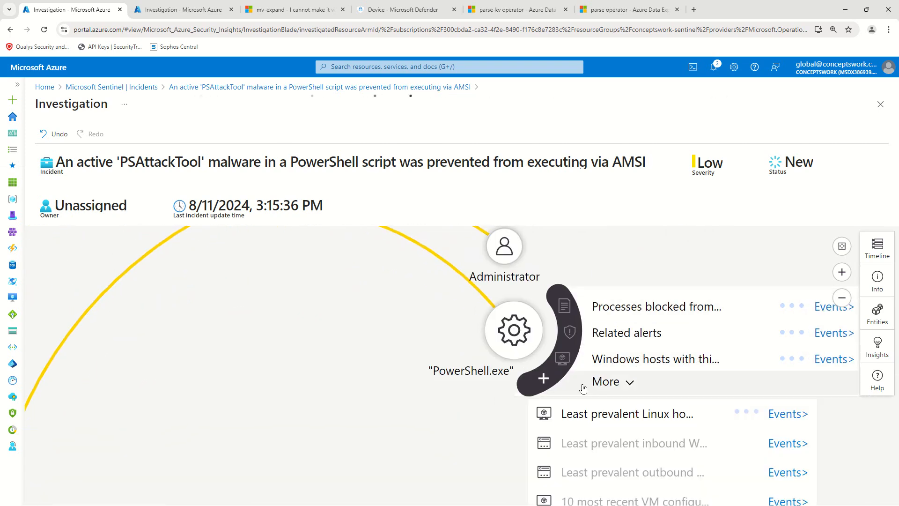
{"action": "scroll", "coordinate": [346, 395], "scroll_direction": "down", "scroll_amount": 2}
{"action": "scroll", "coordinate": [407, 391], "scroll_direction": "up", "scroll_amount": 1}
{"action": "left_click_drag", "start_coordinate": [353, 381], "coordinate": [329, 334]}
{"action": "scroll", "coordinate": [440, 344], "scroll_direction": "down", "scroll_amount": 3}
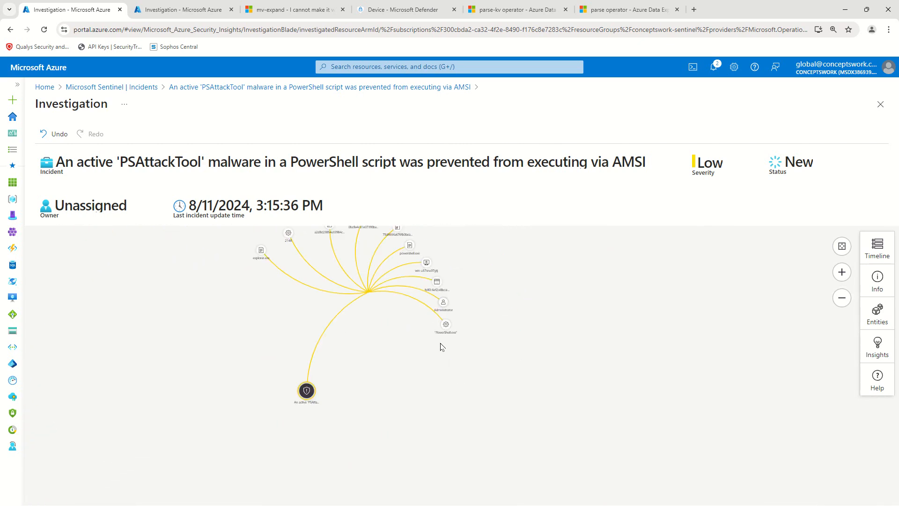
Step: Reduce the page zoom and examine the entity nodes connected to the PSAttackTool alert, from explorer.exe to powershell.exe
{"action": "key", "text": "ctrl+minus"}
{"action": "key", "text": "ctrl+minus"}
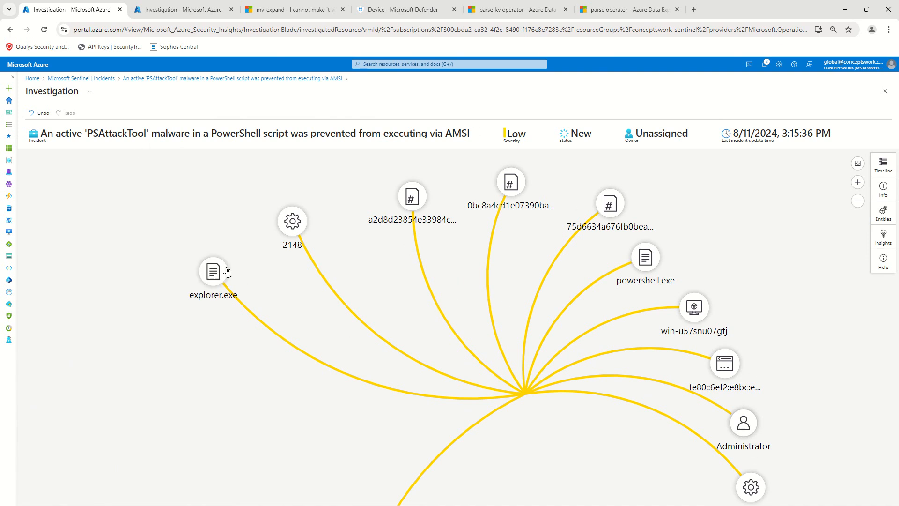
{"action": "mouse_move", "coordinate": [214, 267]}
{"action": "left_click_drag", "start_coordinate": [490, 322], "coordinate": [301, 255]}
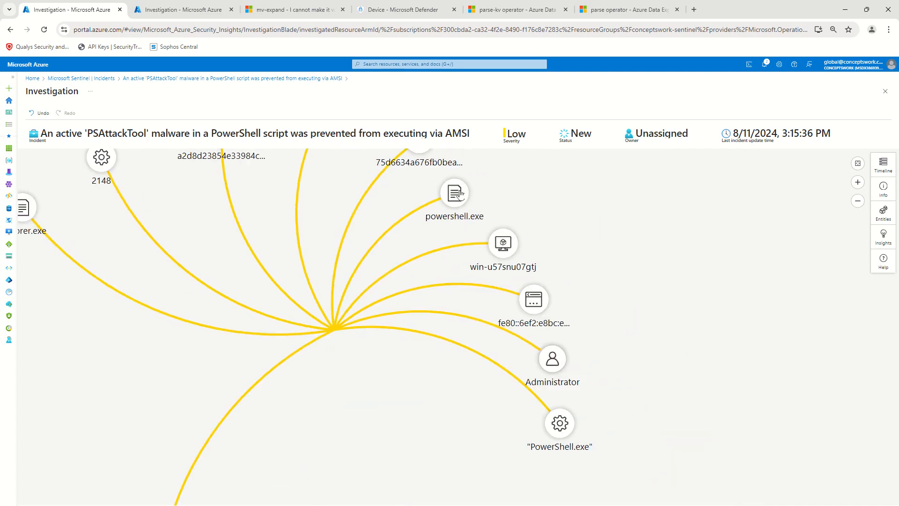
{"action": "mouse_move", "coordinate": [459, 193]}
Step: Review the PSAttackTool investigation's timeline, info, entities and insights views
{"action": "key", "text": "ctrl+plus"}
{"action": "left_click", "coordinate": [883, 215]}
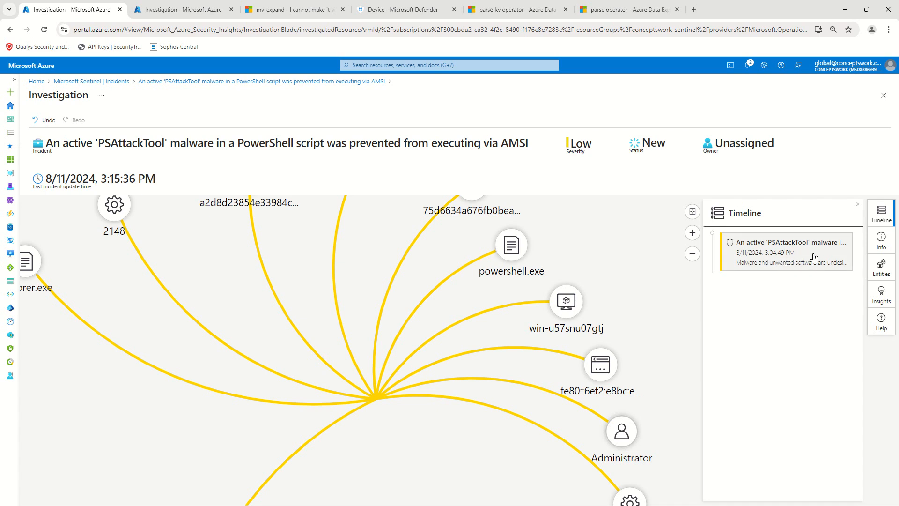
{"action": "left_click", "coordinate": [182, 10]}
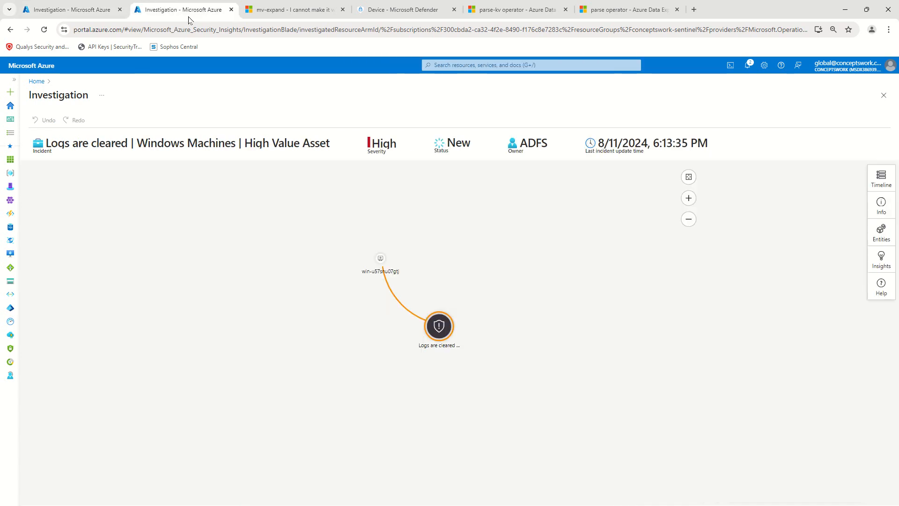
{"action": "left_click", "coordinate": [70, 9]}
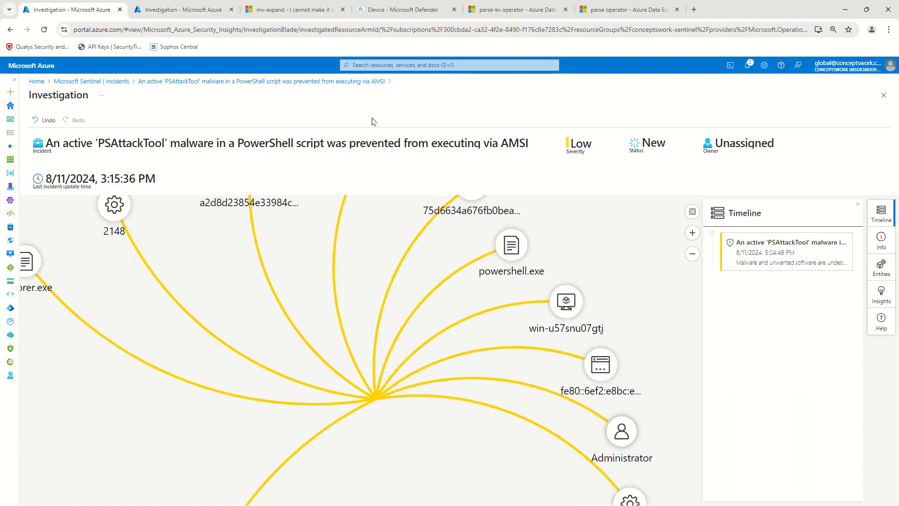
{"action": "left_click", "coordinate": [882, 240]}
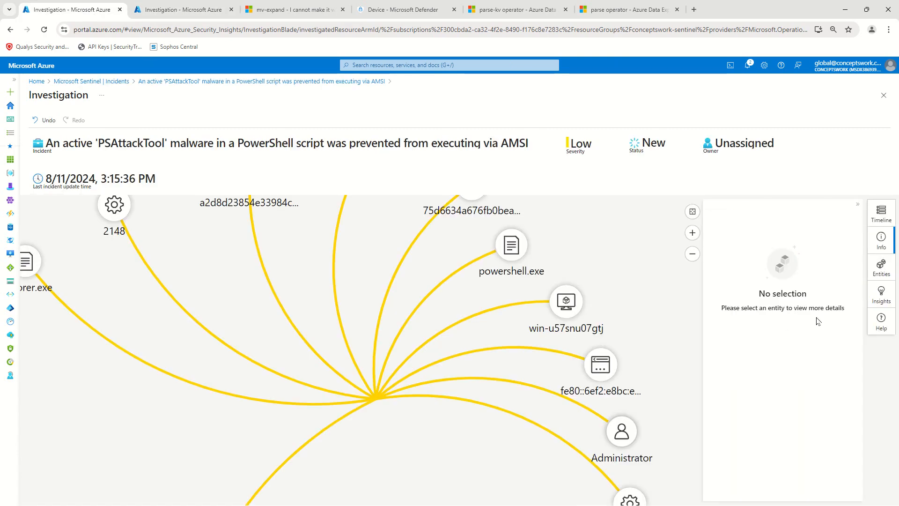
{"action": "left_click", "coordinate": [877, 275]}
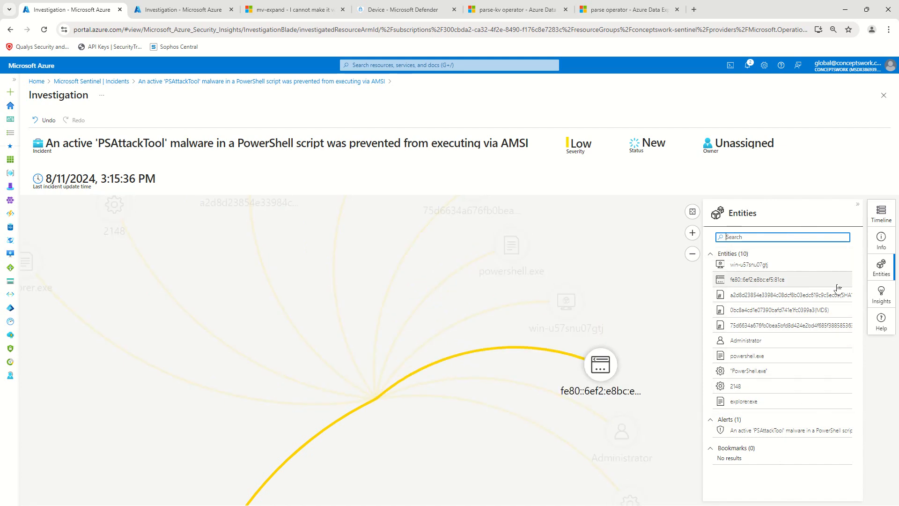
{"action": "left_click", "coordinate": [881, 295]}
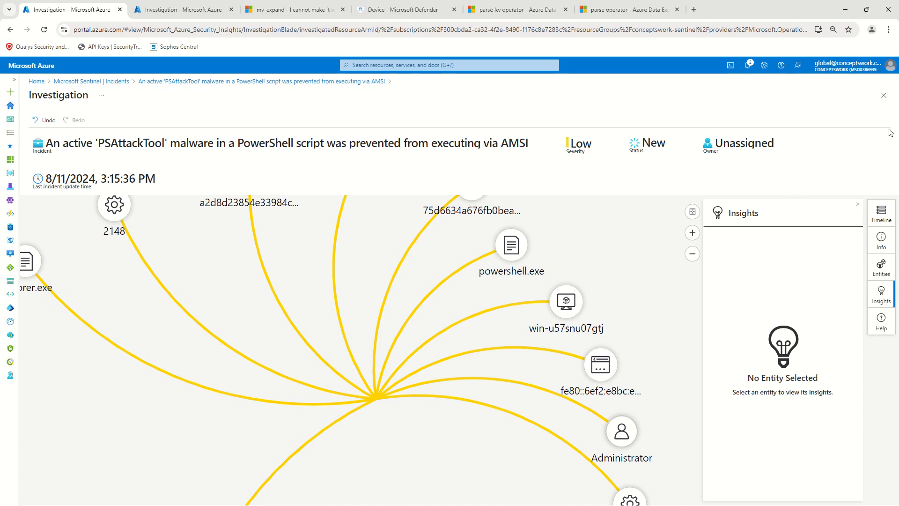
Step: Highlight the PSAttackTool incident's title, and highlight the owner in the "Logs are cleared" incident's investigation graph
{"action": "left_click_drag", "start_coordinate": [52, 143], "coordinate": [345, 158]}
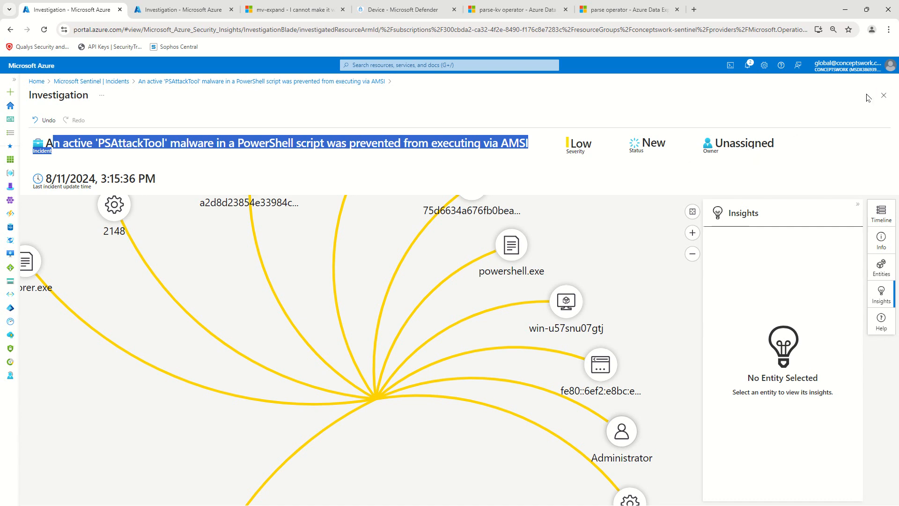
{"action": "left_click", "coordinate": [176, 9]}
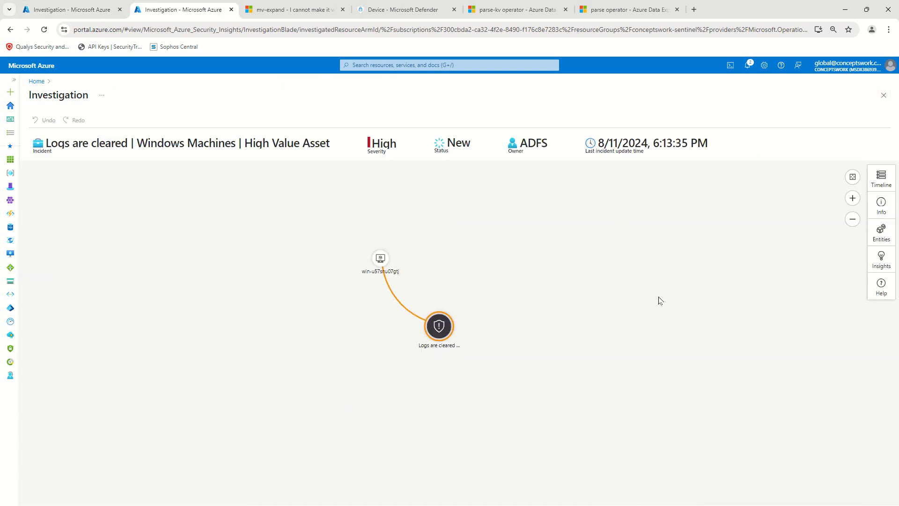
{"action": "left_click_drag", "start_coordinate": [507, 150], "coordinate": [562, 148]}
{"action": "scroll", "coordinate": [549, 313], "scroll_direction": "up", "scroll_amount": 2}
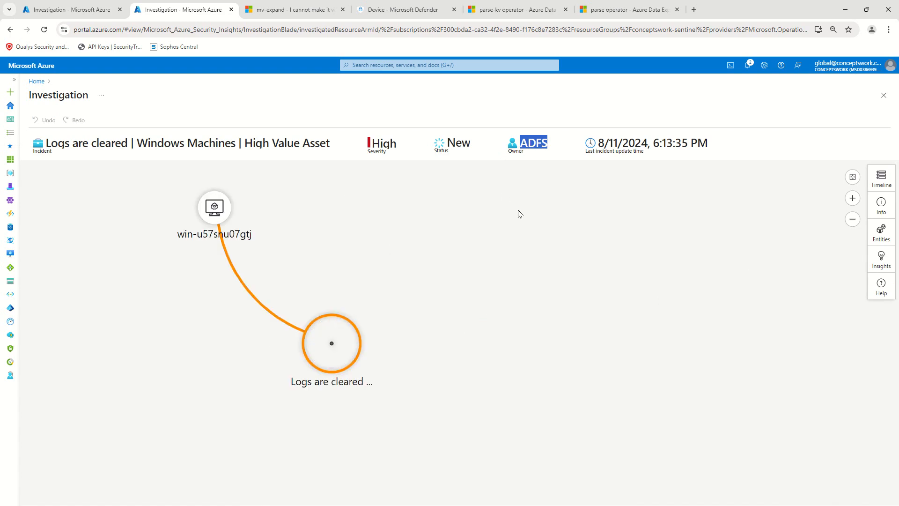
Step: Close the "Logs are cleared" investigation and open the incidents list of the Con-Sentinel workspace in Microsoft Sentinel
{"action": "left_click", "coordinate": [884, 95]}
{"action": "key", "text": "ctrl+plus"}
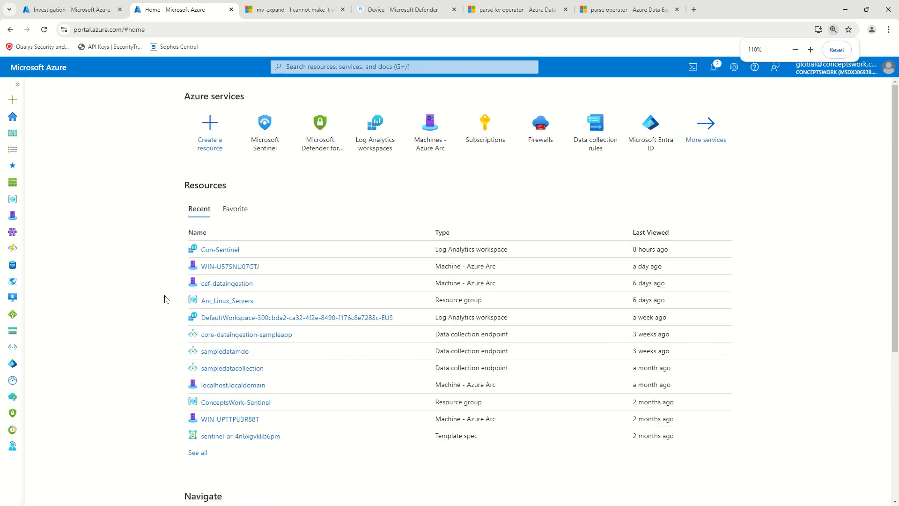
{"action": "left_click", "coordinate": [318, 122]}
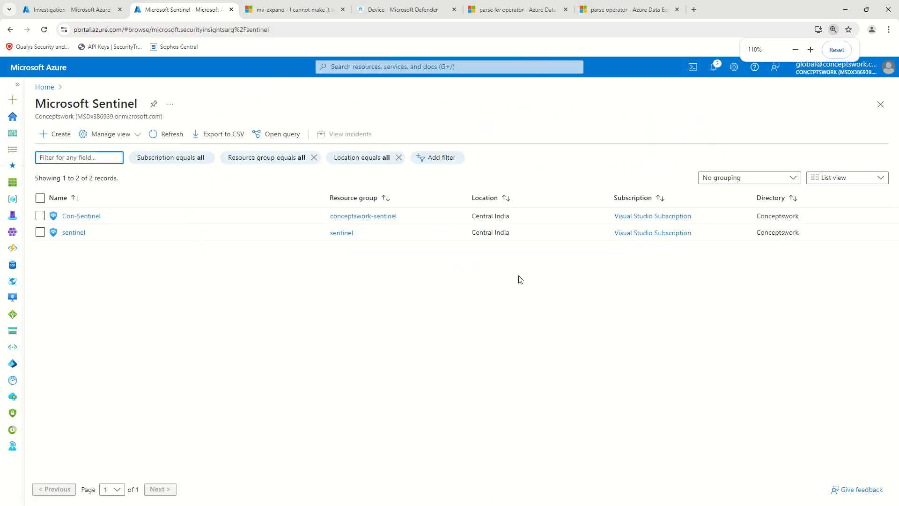
{"action": "left_click", "coordinate": [81, 216]}
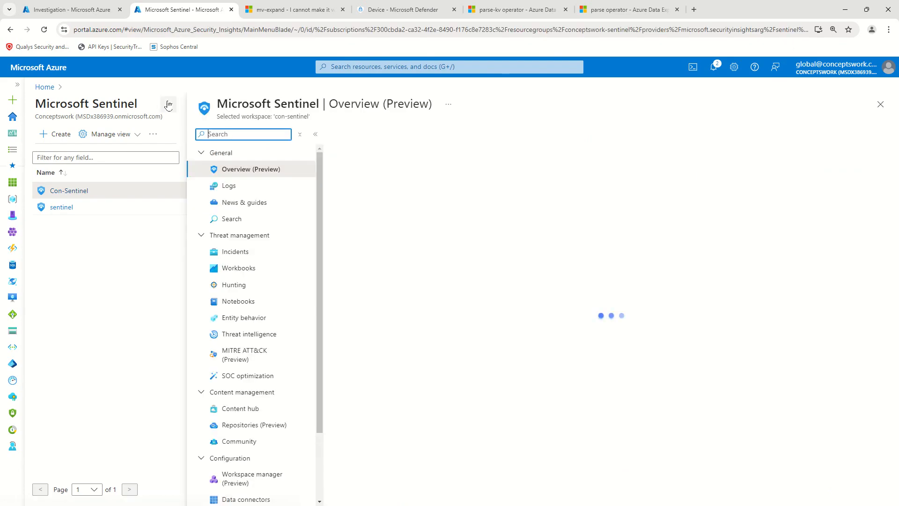
{"action": "left_click", "coordinate": [103, 253]}
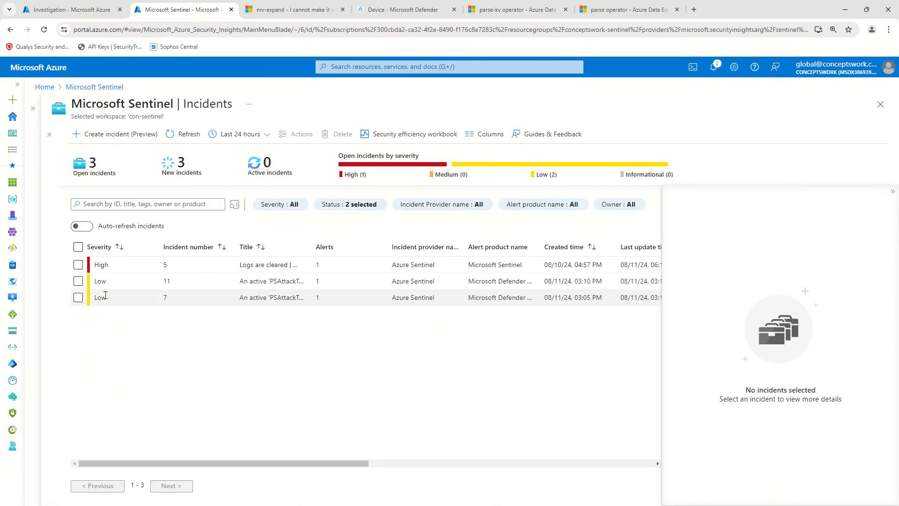
Step: Open the full details of incident 5, review its tags and comments, and inspect the alert in its timeline
{"action": "left_click", "coordinate": [126, 271]}
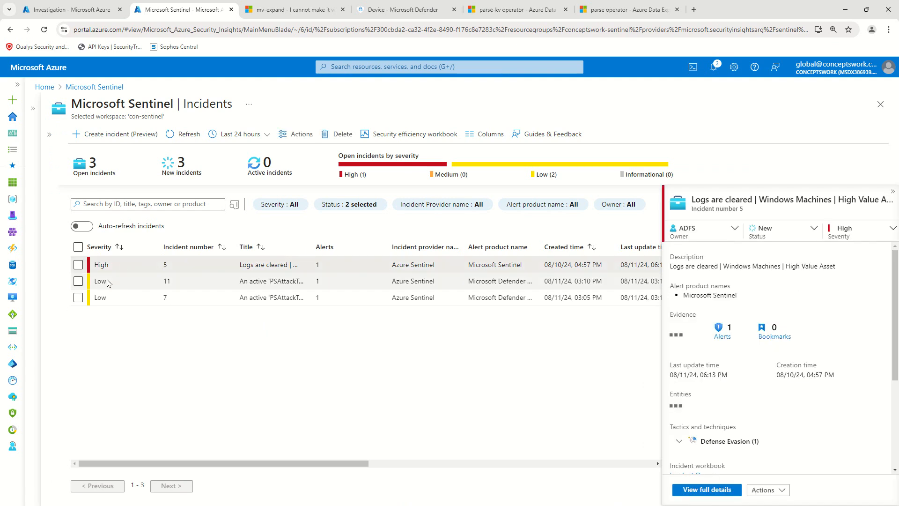
{"action": "left_click", "coordinate": [691, 491]}
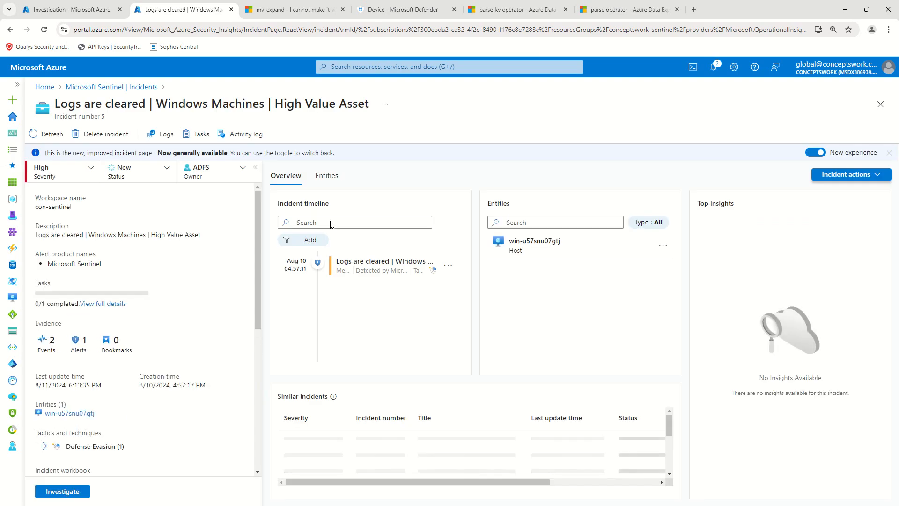
{"action": "scroll", "coordinate": [121, 294], "scroll_direction": "down", "scroll_amount": 10}
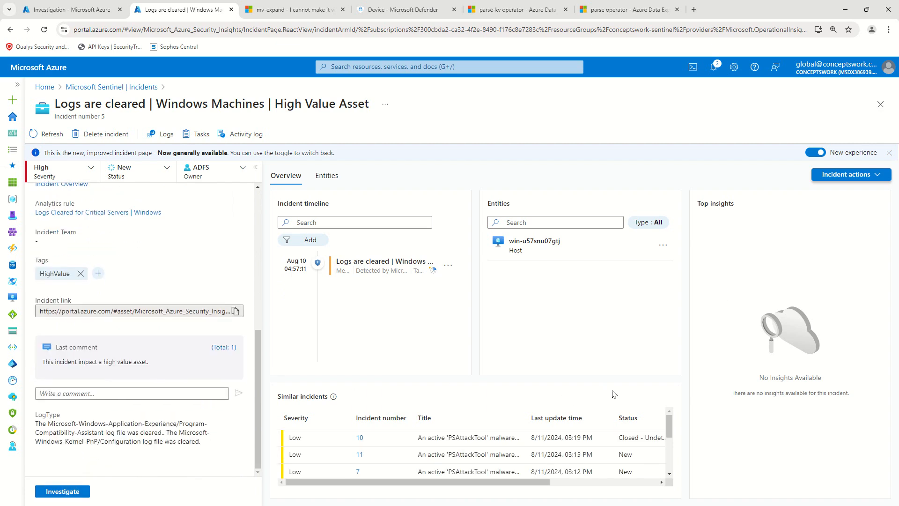
{"action": "left_click", "coordinate": [348, 270]}
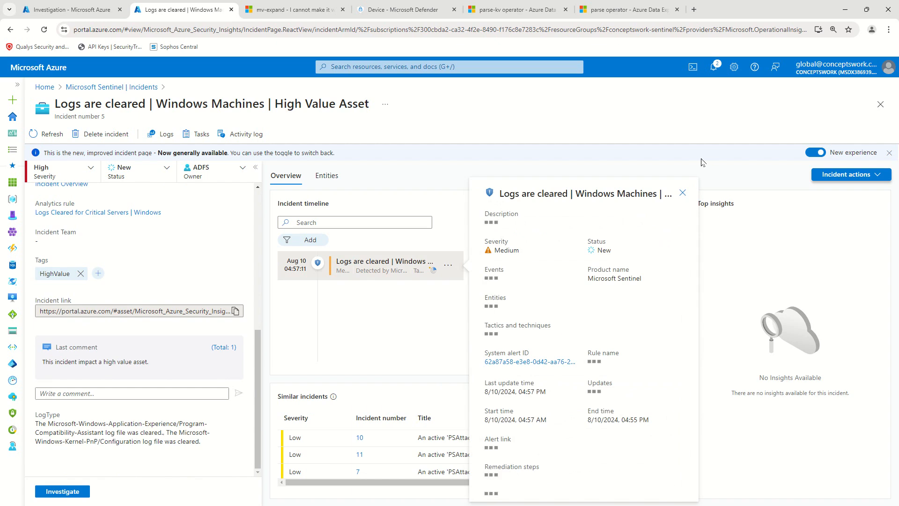
{"action": "left_click", "coordinate": [759, 162]}
Step: Begin creating an incident team with the description "Need help!!" and add ADFS and sso as members
{"action": "left_click", "coordinate": [859, 178]}
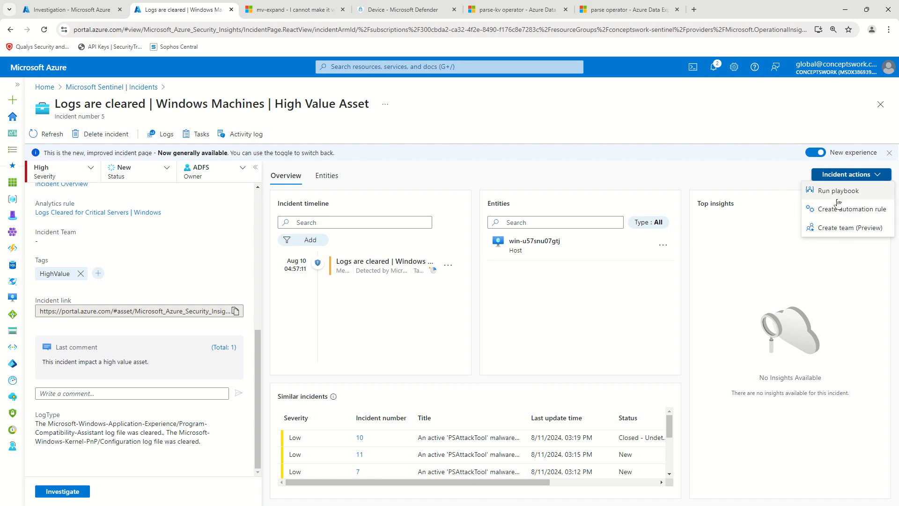
{"action": "left_click", "coordinate": [849, 231]}
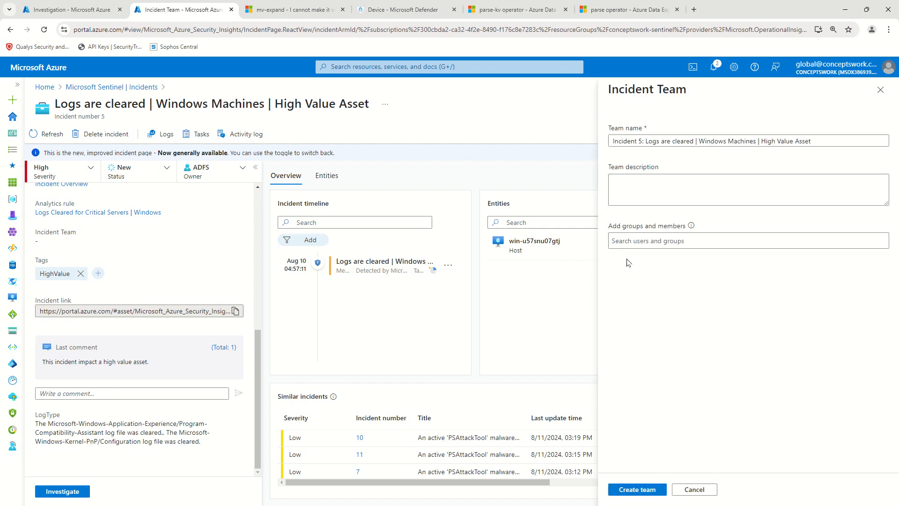
{"action": "left_click", "coordinate": [667, 179]}
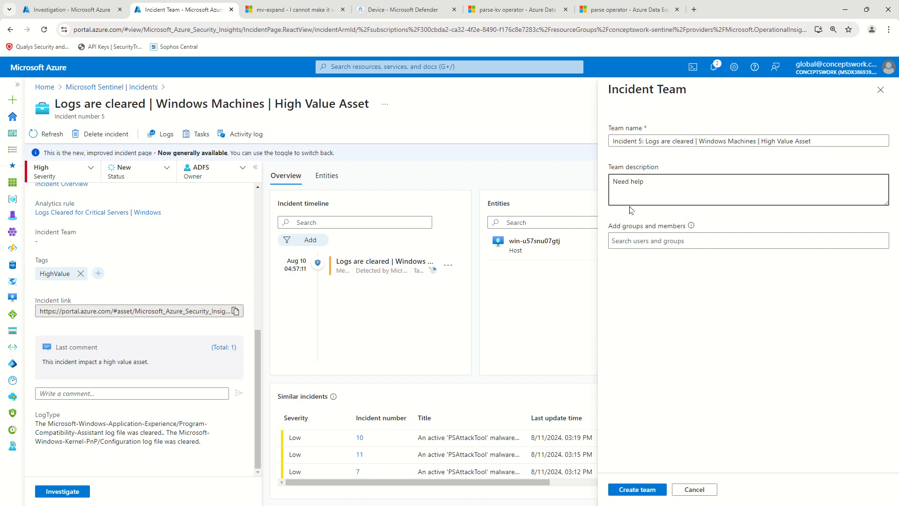
{"action": "left_click", "coordinate": [628, 240]}
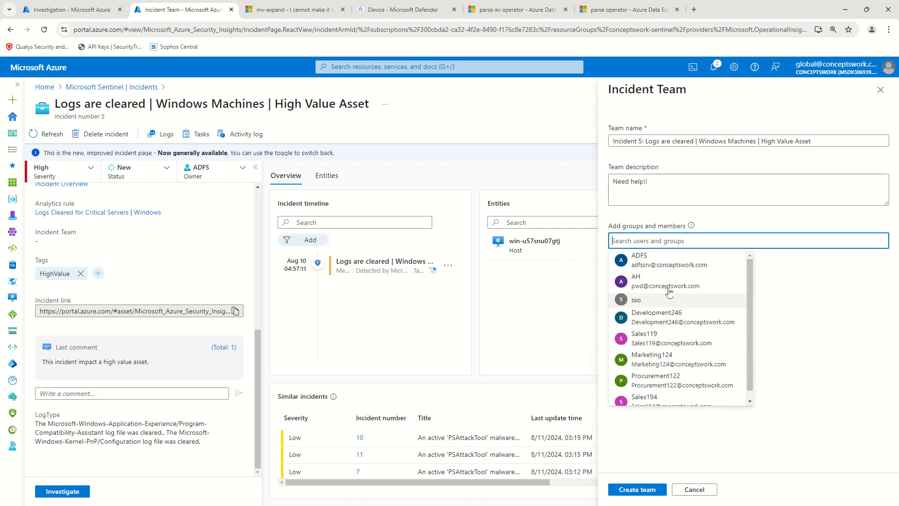
{"action": "left_click", "coordinate": [646, 260]}
{"action": "left_click", "coordinate": [755, 244]}
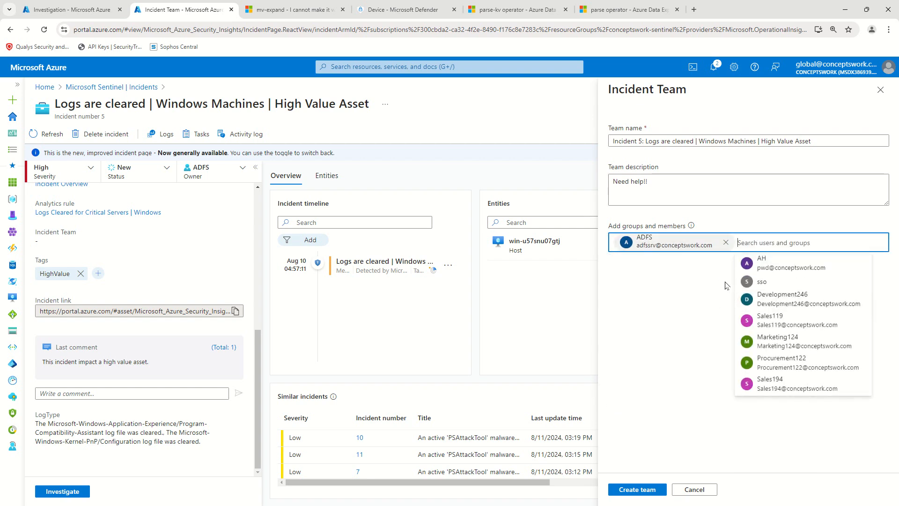
{"action": "left_click", "coordinate": [782, 286]}
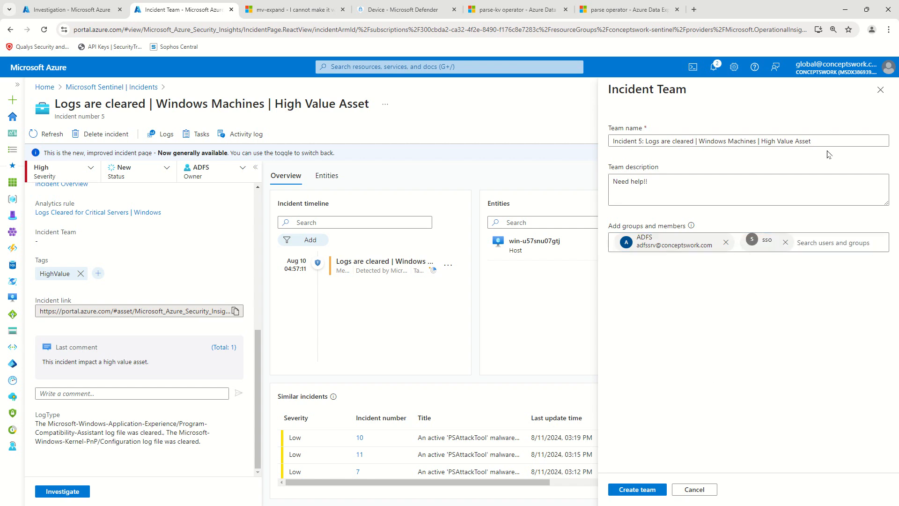
Step: Name the team IdentityTeam, create it, and close its details
{"action": "left_click_drag", "start_coordinate": [829, 139], "coordinate": [512, 146]}
{"action": "key", "text": "BackSpace"}
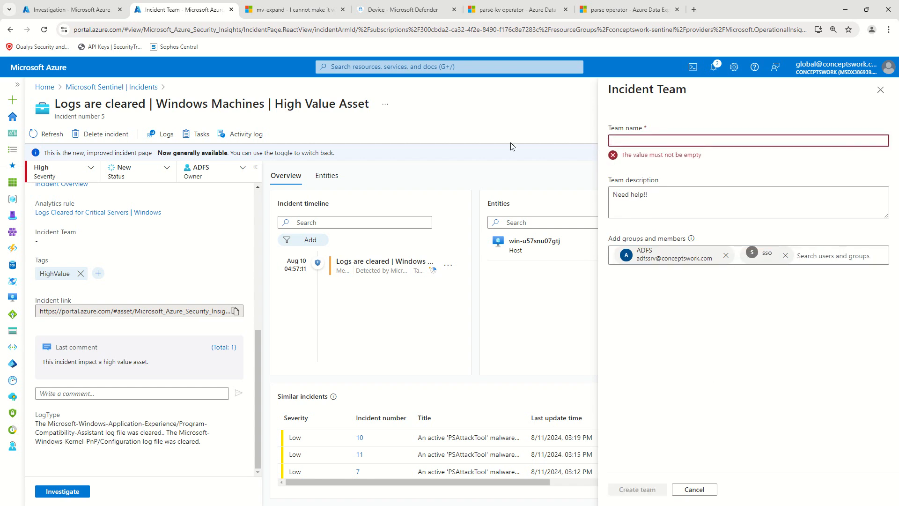
{"action": "type", "text": "IDe"}
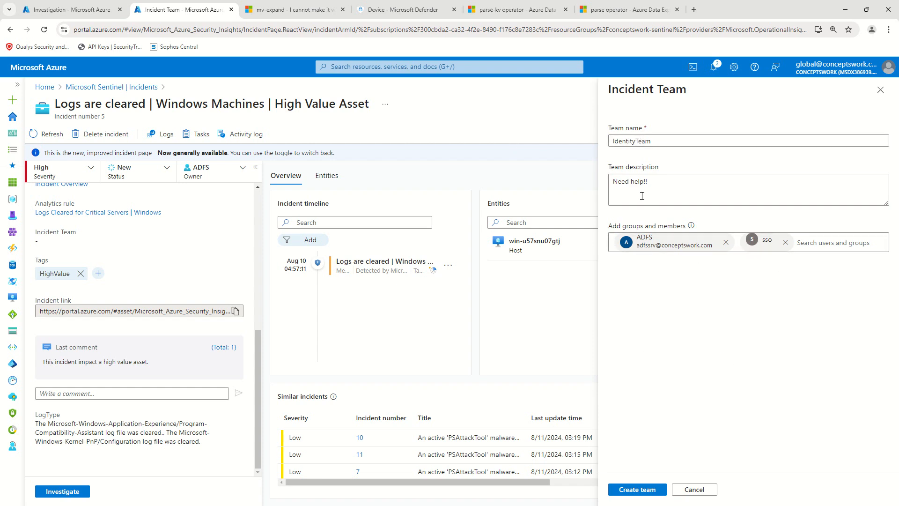
{"action": "left_click", "coordinate": [634, 490]}
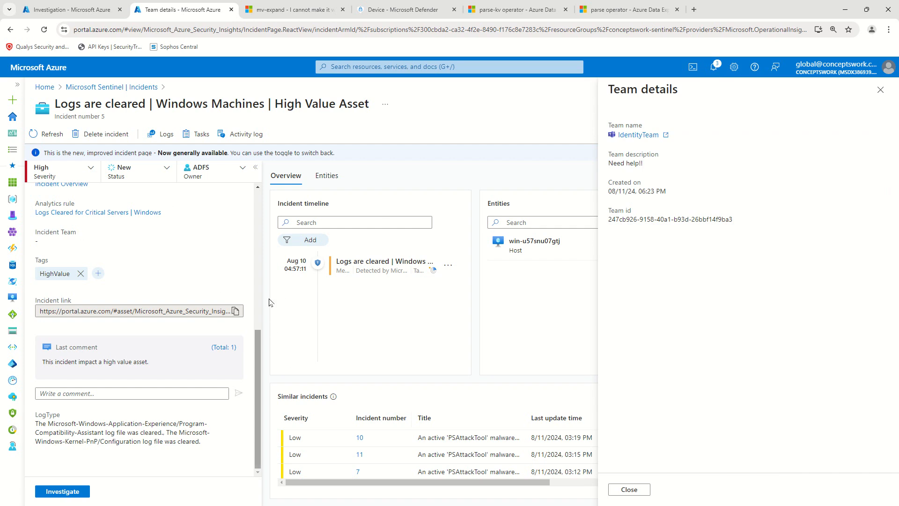
{"action": "left_click", "coordinate": [880, 89]}
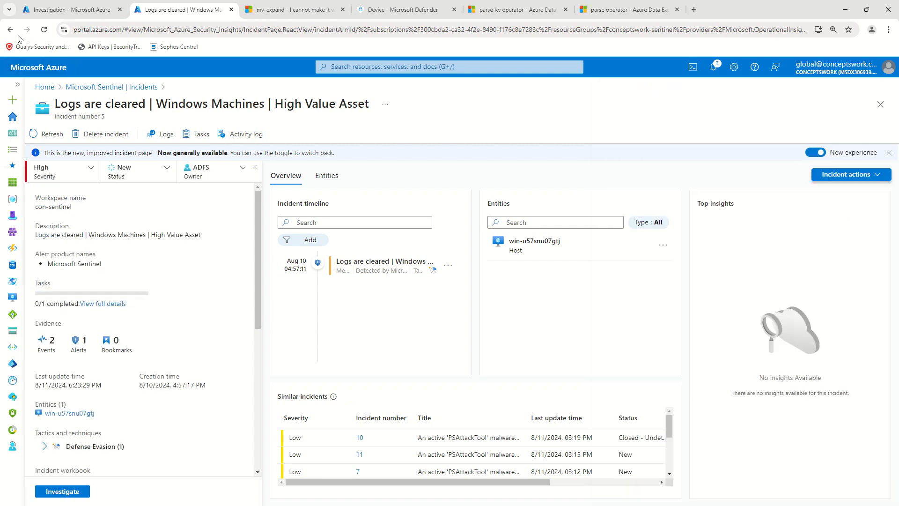
Step: Reload the incident page and check the Incident Team entry in its details
{"action": "left_click", "coordinate": [46, 30]}
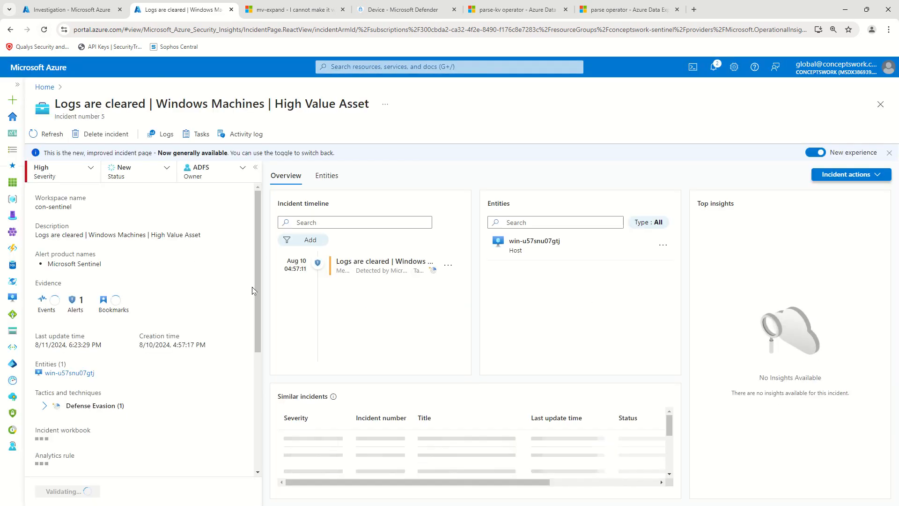
{"action": "scroll", "coordinate": [179, 277], "scroll_direction": "down", "scroll_amount": 1}
{"action": "scroll", "coordinate": [180, 277], "scroll_direction": "down", "scroll_amount": 1}
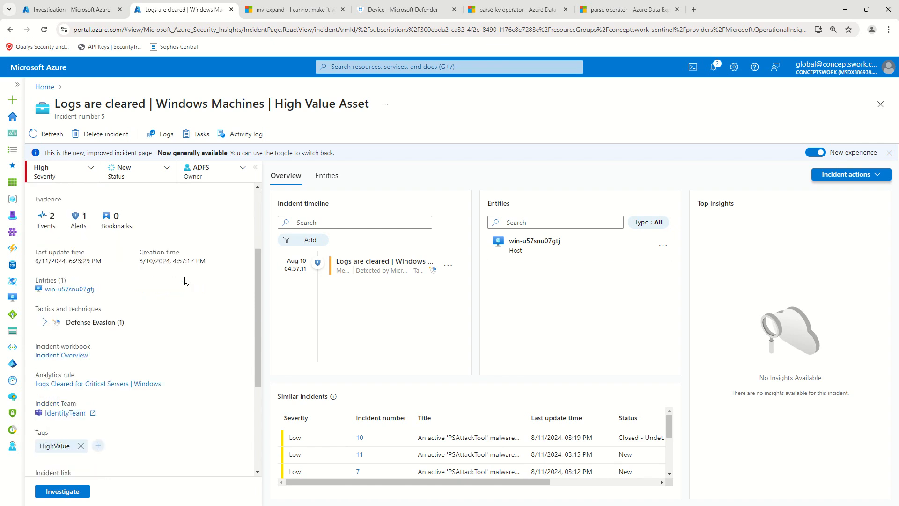
{"action": "scroll", "coordinate": [182, 279], "scroll_direction": "down", "scroll_amount": 1}
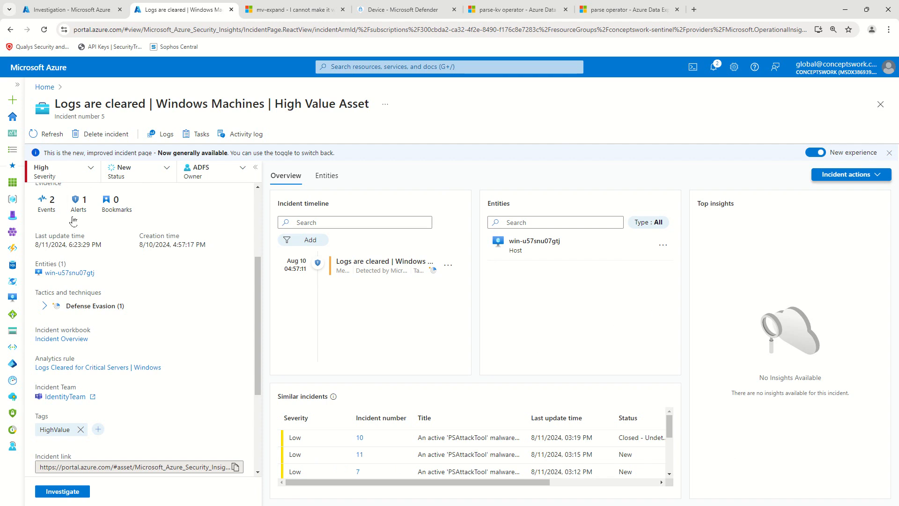
Step: Leave the incident and open an empty log query in the Con-Sentinel Log Analytics workspace
{"action": "left_click", "coordinate": [883, 103]}
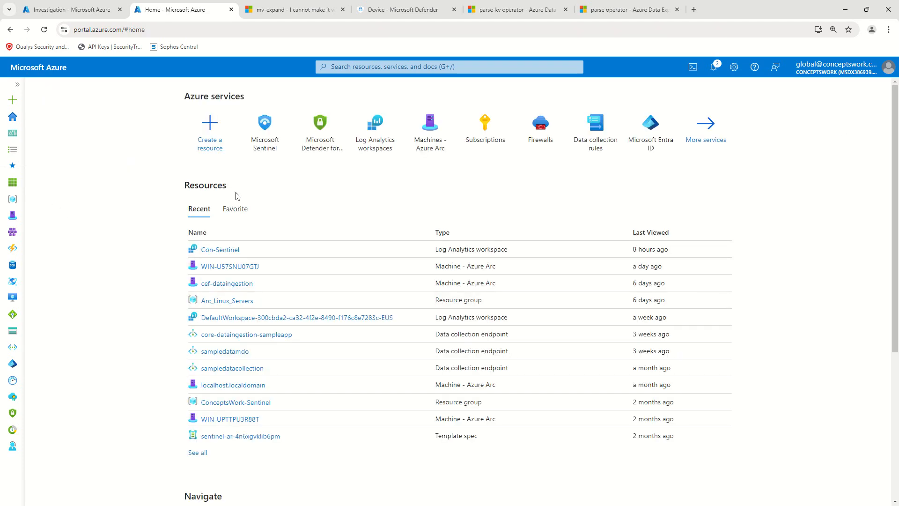
{"action": "left_click", "coordinate": [370, 136]}
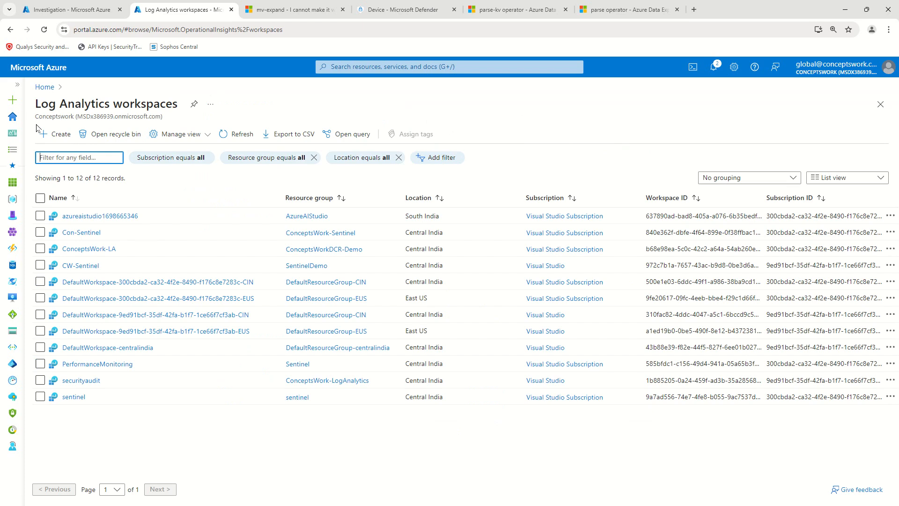
{"action": "left_click", "coordinate": [82, 233]}
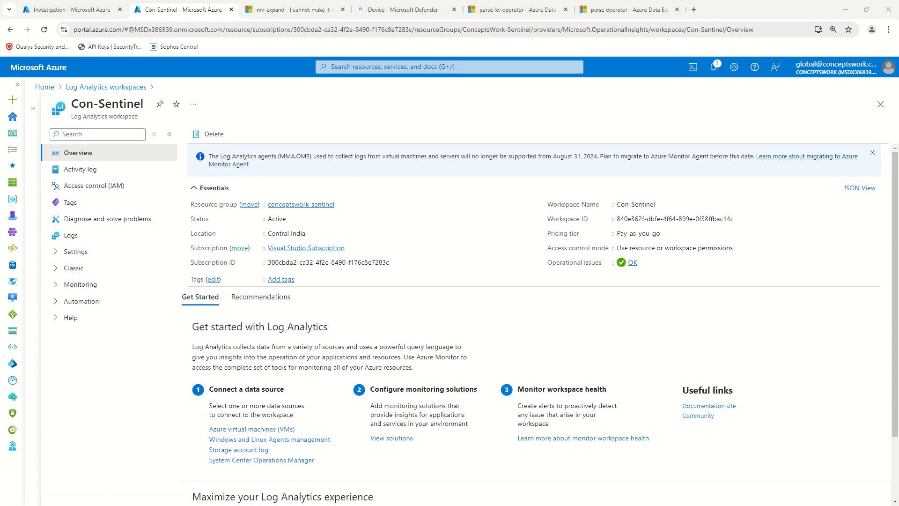
{"action": "left_click", "coordinate": [89, 238]}
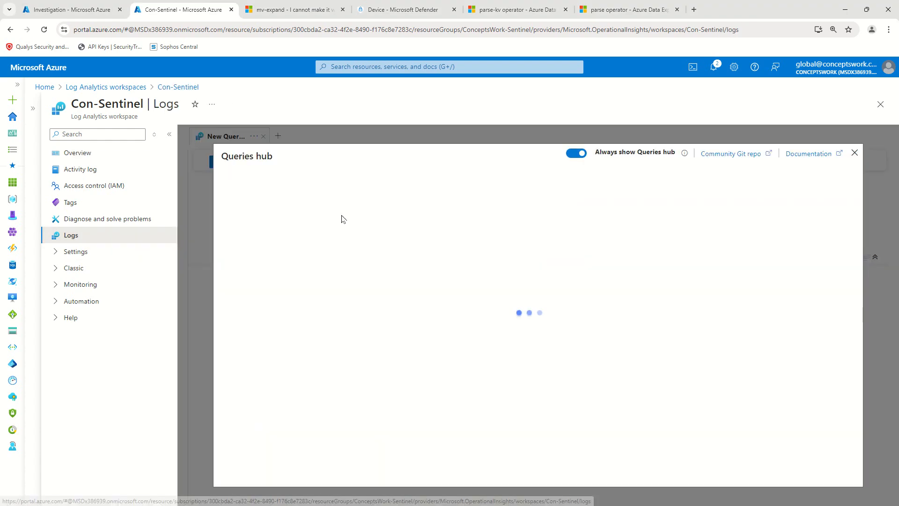
{"action": "left_click", "coordinate": [855, 153]}
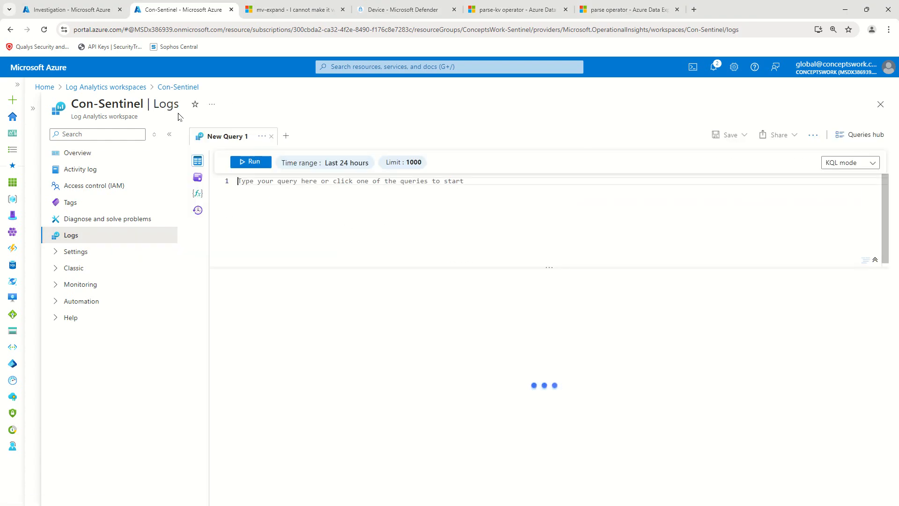
{"action": "left_click", "coordinate": [168, 135]}
{"action": "type", "text": "SecurityIncident"}
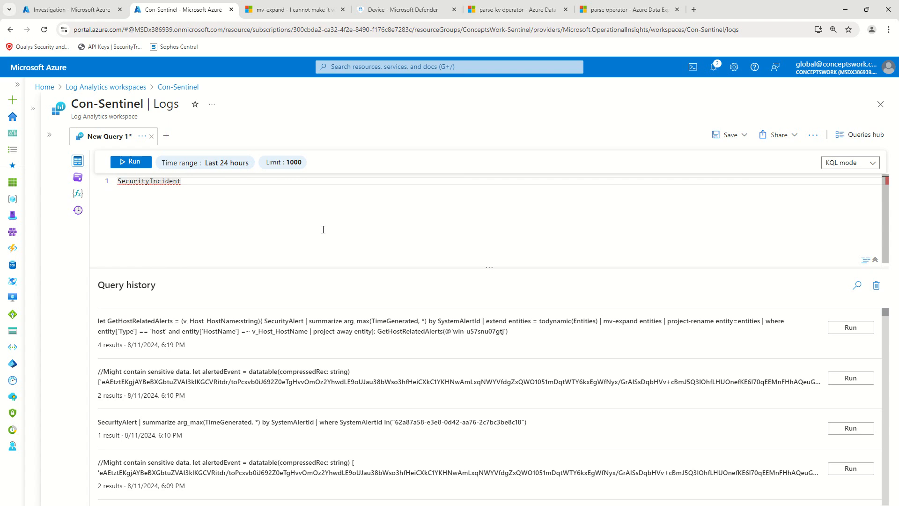
{"action": "right_click", "coordinate": [162, 182]}
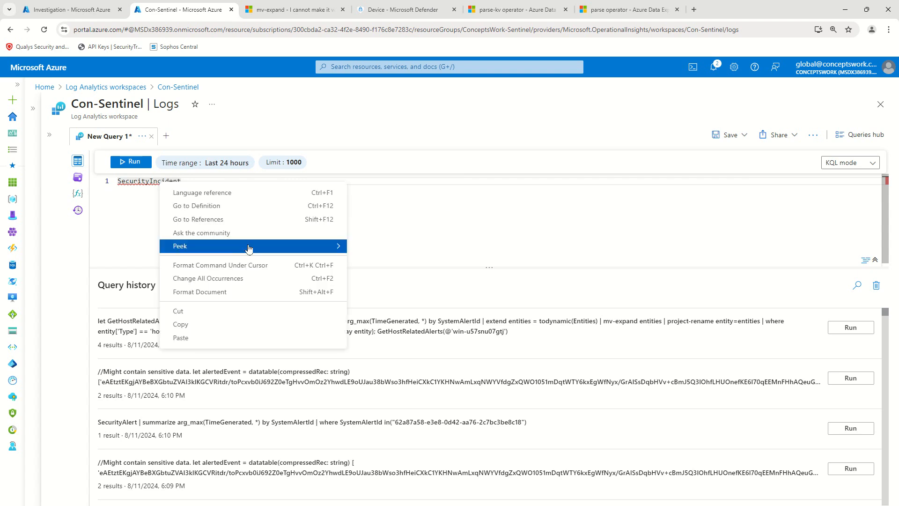
{"action": "left_click", "coordinate": [143, 192]}
{"action": "key", "text": "ctrl+a"}
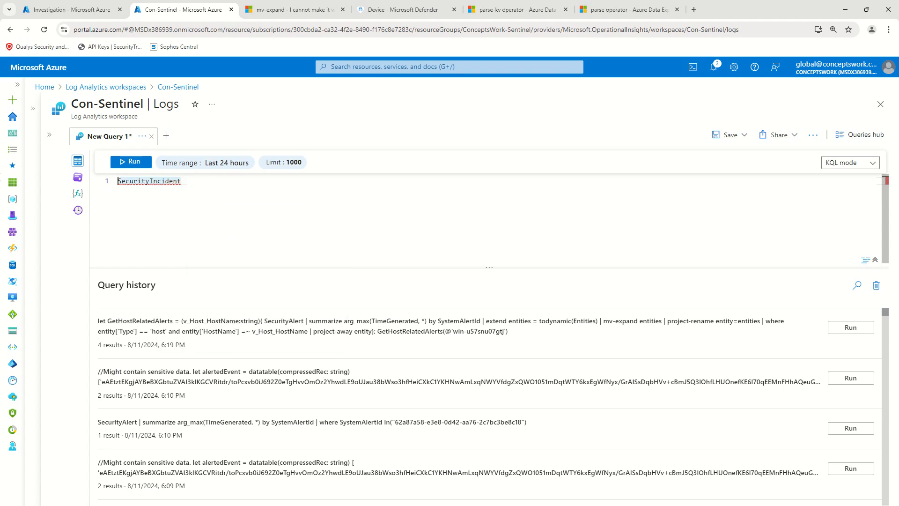
{"action": "key", "text": "BackSpace"}
{"action": "type", "text": "Secu"}
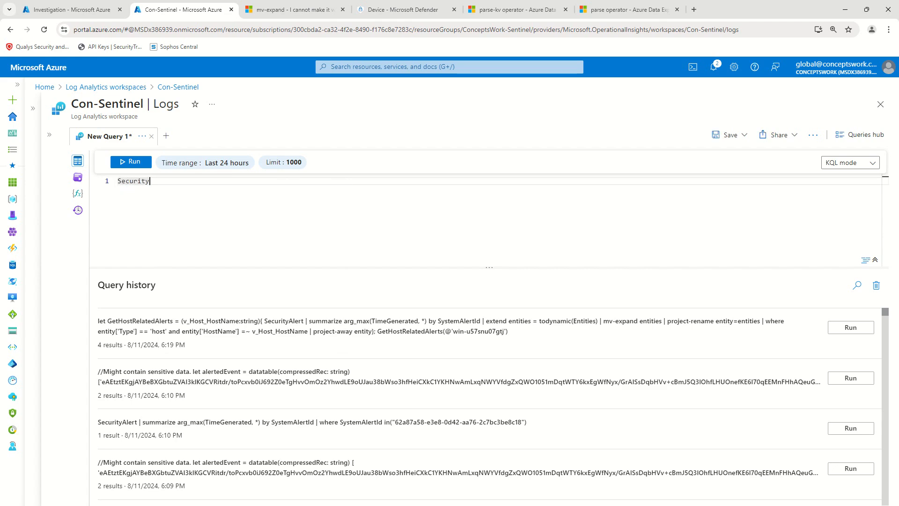
{"action": "key", "text": "BackSpace"}
{"action": "key", "text": "BackSpace"}
{"action": "key", "text": "BackSpace"}
{"action": "key", "text": "BackSpace"}
{"action": "key", "text": "BackSpace"}
{"action": "key", "text": "BackSpace"}
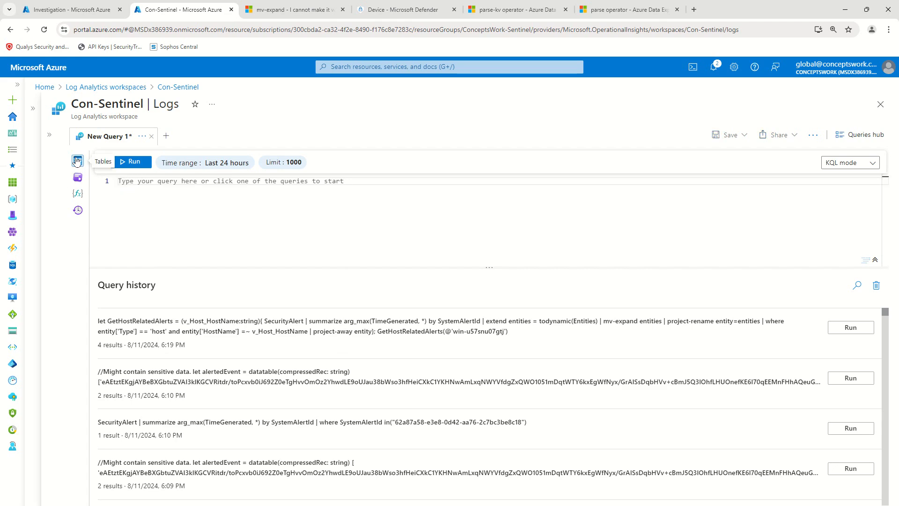
{"action": "left_click", "coordinate": [78, 161]}
{"action": "left_click", "coordinate": [225, 160]}
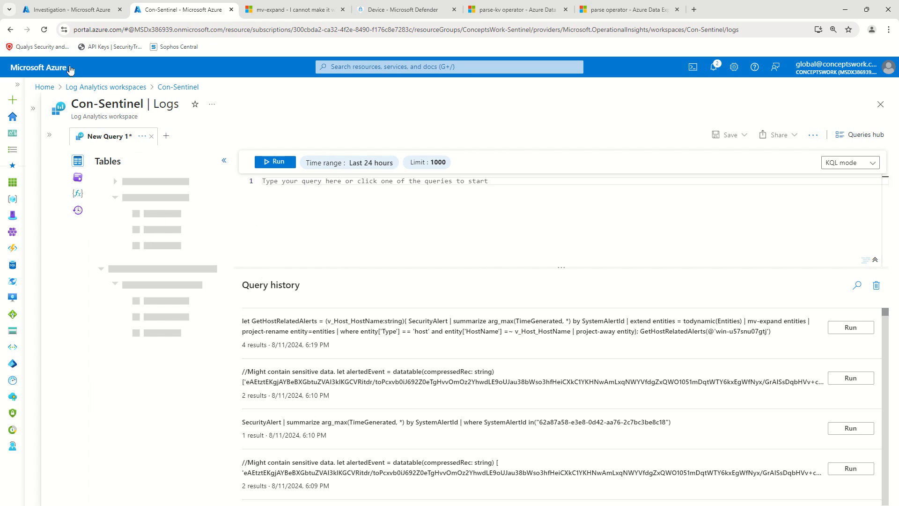
Step: Reload the workspace's Logs page and keep its list of tables open beside the empty query
{"action": "left_click", "coordinate": [43, 29]}
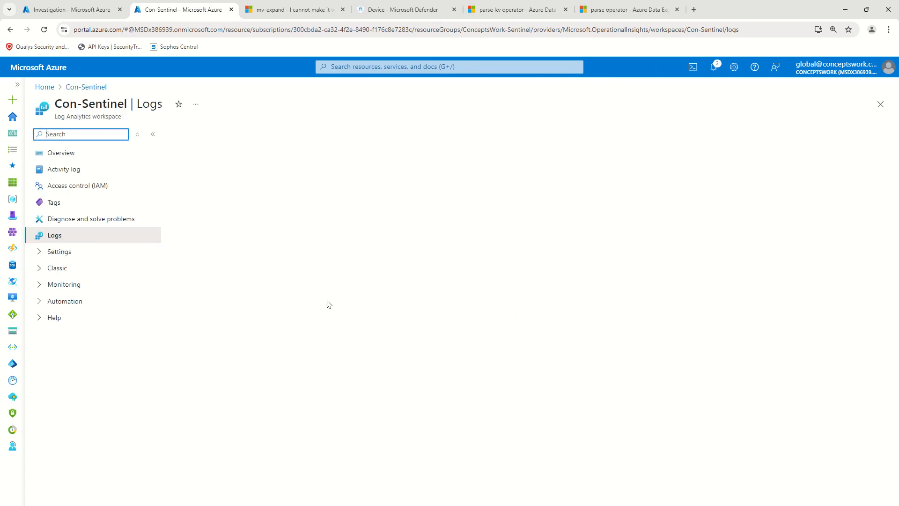
{"action": "left_click", "coordinate": [853, 153]}
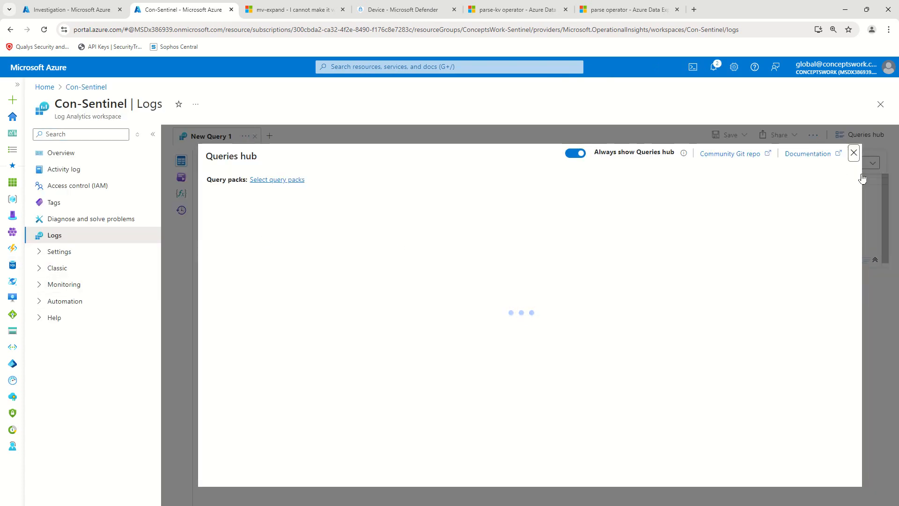
{"action": "type", "text": "SEc"}
{"action": "key", "text": "BackSpace"}
{"action": "key", "text": "BackSpace"}
{"action": "key", "text": "BackSpace"}
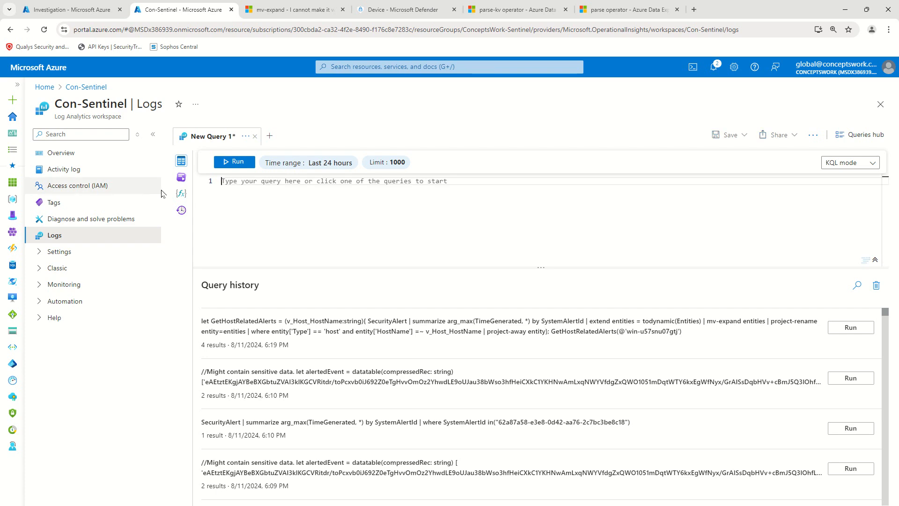
{"action": "left_click", "coordinate": [184, 179]}
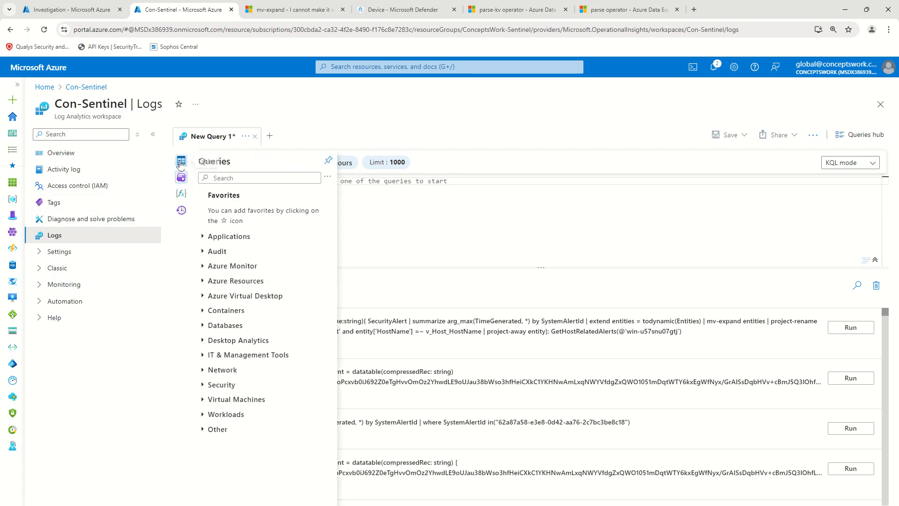
{"action": "left_click", "coordinate": [182, 161]}
{"action": "left_click", "coordinate": [328, 160]}
{"action": "left_click", "coordinate": [425, 220]}
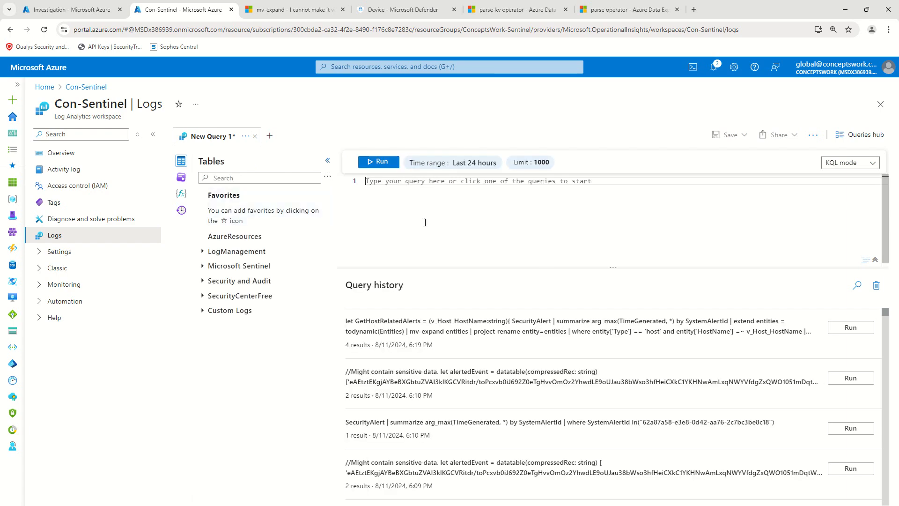
Step: Run a SecurityIncident query over the last 24 hours, and collapse the workspace navigation and table list to enlarge the results
{"action": "type", "text": "Secur"}
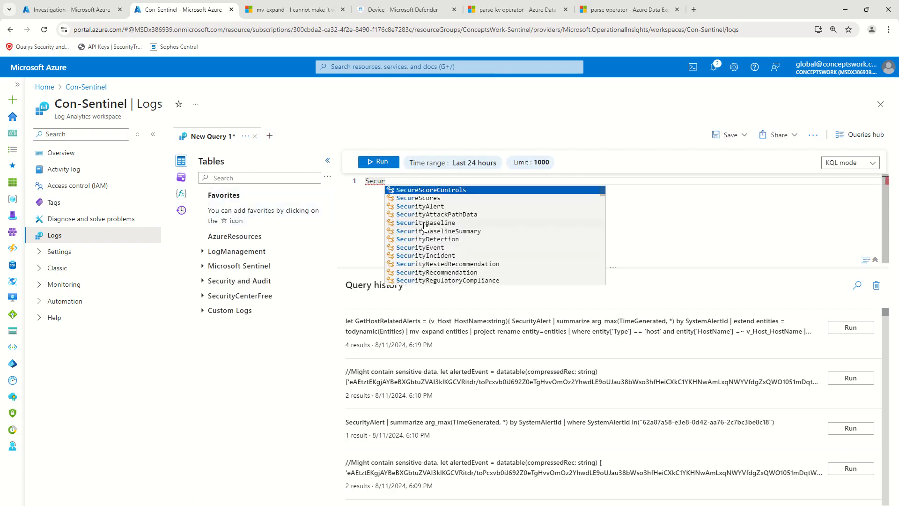
{"action": "left_click", "coordinate": [424, 255]}
{"action": "left_click", "coordinate": [474, 220]}
{"action": "left_click", "coordinate": [370, 167]}
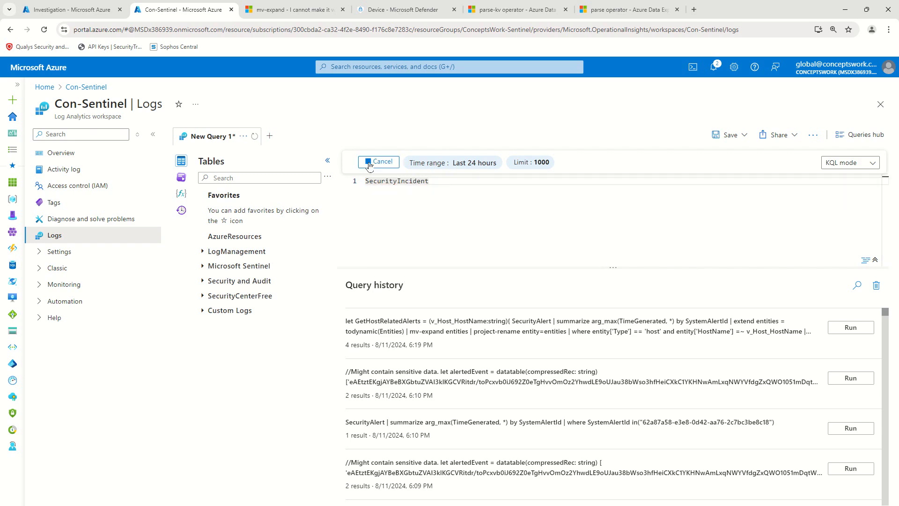
{"action": "left_click", "coordinate": [153, 135]}
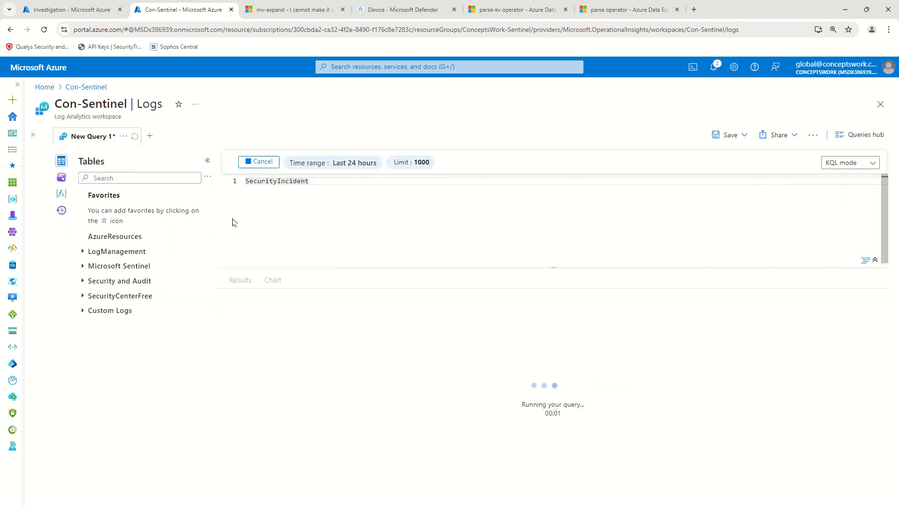
{"action": "left_click", "coordinate": [207, 161]}
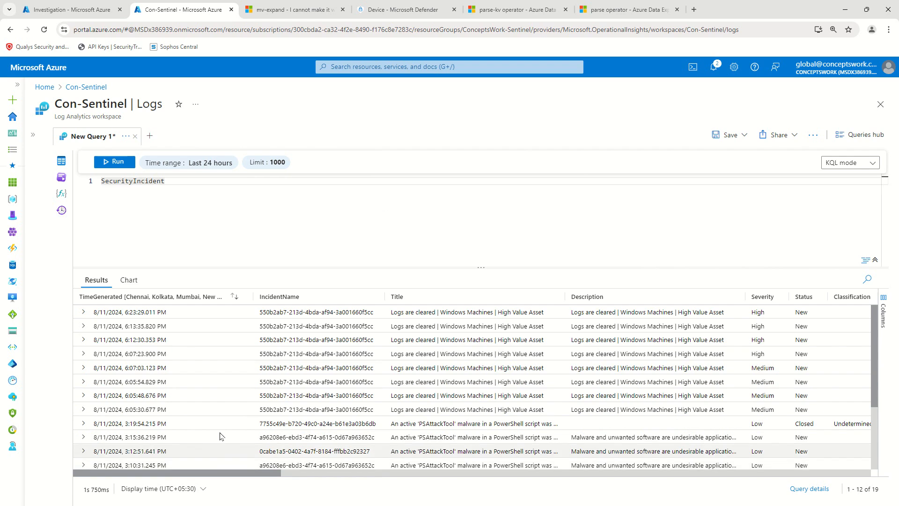
Step: Filter the SecurityIncident query to records where ProviderIncidentId contains "5", and run it
{"action": "left_click_drag", "start_coordinate": [266, 476], "coordinate": [496, 477]}
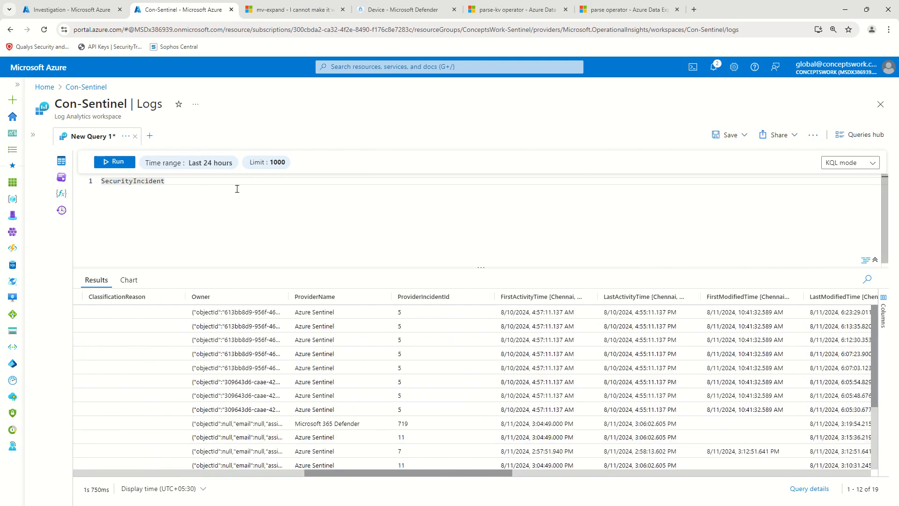
{"action": "key", "text": "Return"}
{"action": "type", "text": "| w"}
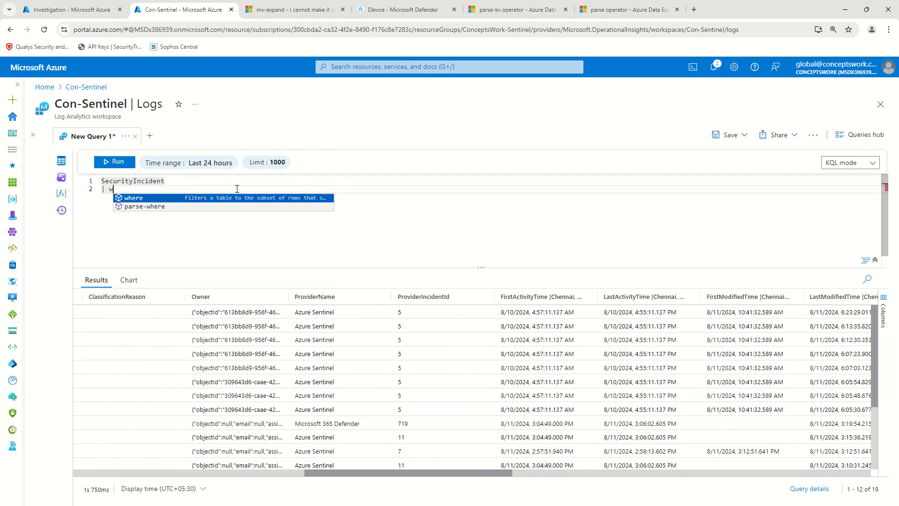
{"action": "type", "text": "here PRo"}
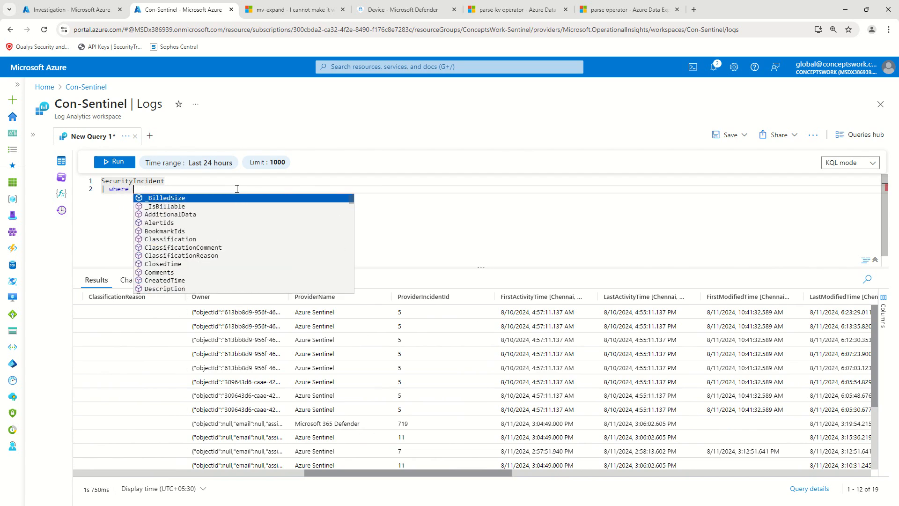
{"action": "key", "text": "Tab"}
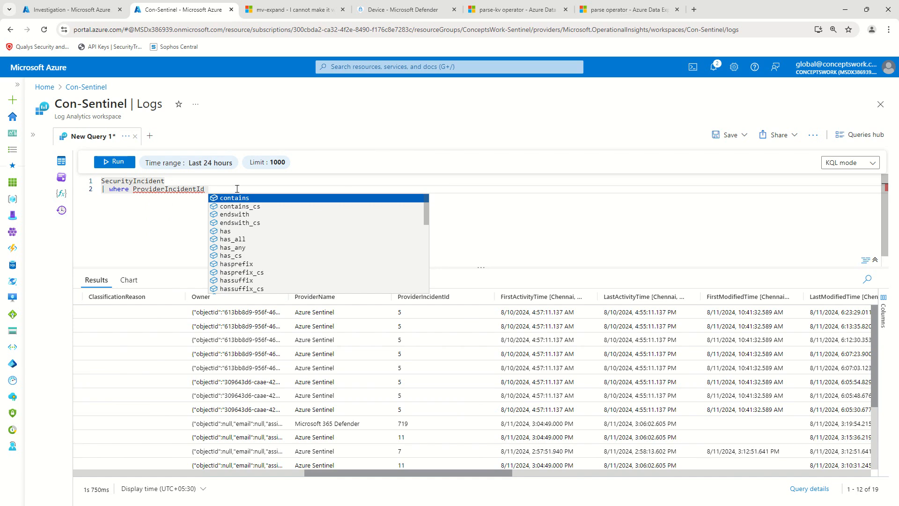
{"action": "key", "text": "Tab"}
{"action": "type", "text": "\"5"}
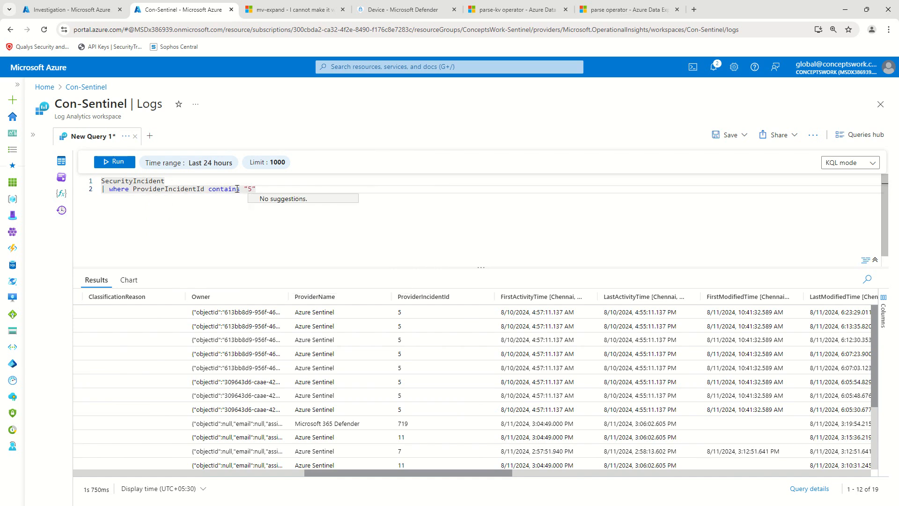
{"action": "left_click", "coordinate": [117, 161]}
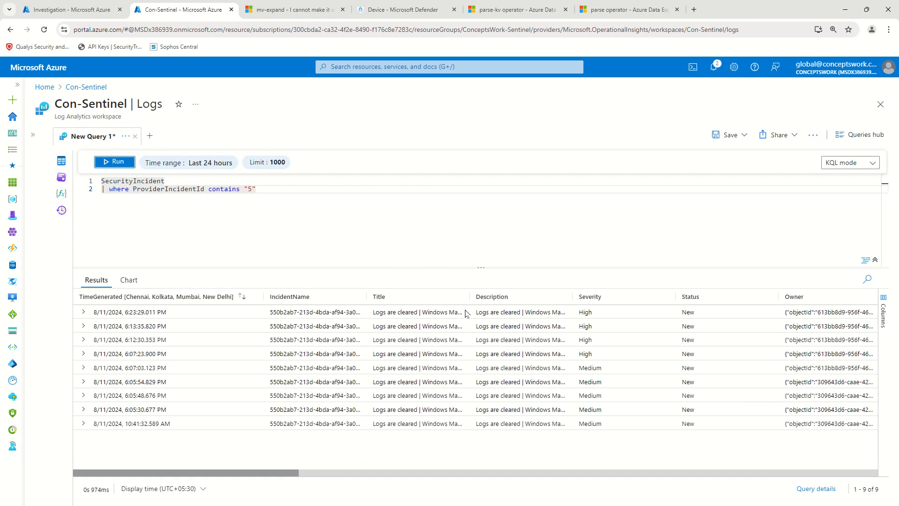
Step: Expand the most recent incident record and enlarge the results area to review its fields
{"action": "left_click_drag", "start_coordinate": [192, 475], "coordinate": [154, 487]}
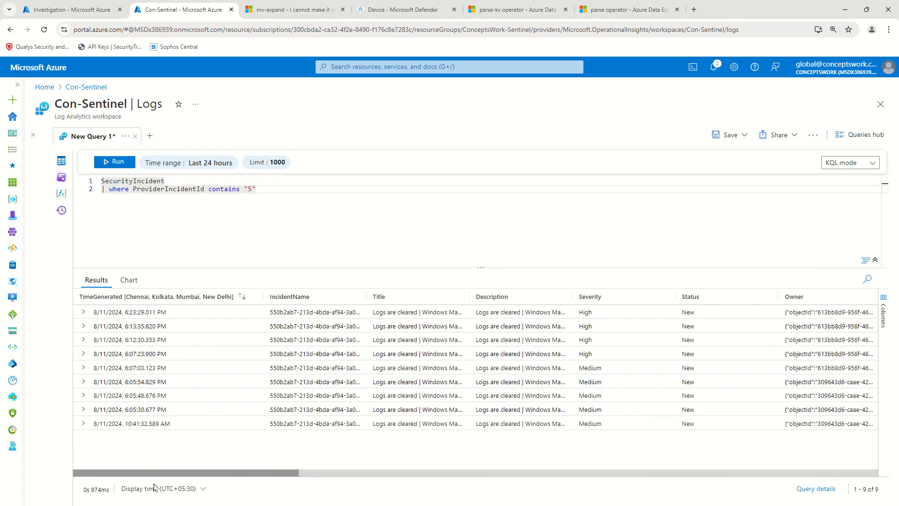
{"action": "left_click", "coordinate": [83, 312]}
{"action": "left_click_drag", "start_coordinate": [348, 269], "coordinate": [357, 196]}
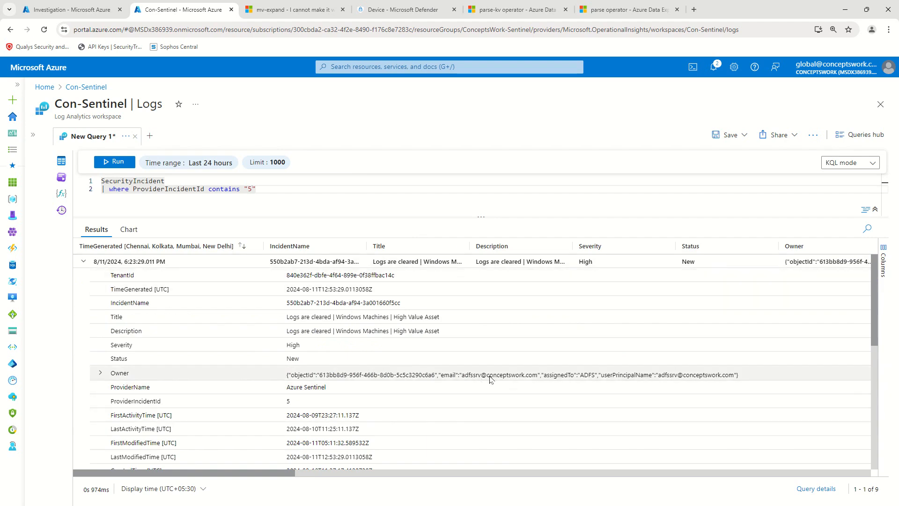
{"action": "scroll", "coordinate": [542, 407], "scroll_direction": "down", "scroll_amount": 5}
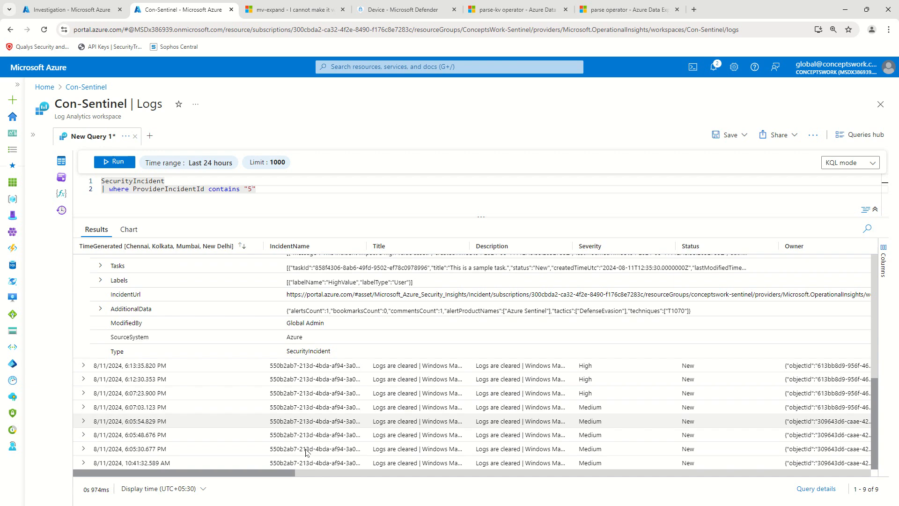
Step: Expand the oldest incident record and compare its Owner and other fields with those of the most recent record
{"action": "left_click", "coordinate": [82, 462]}
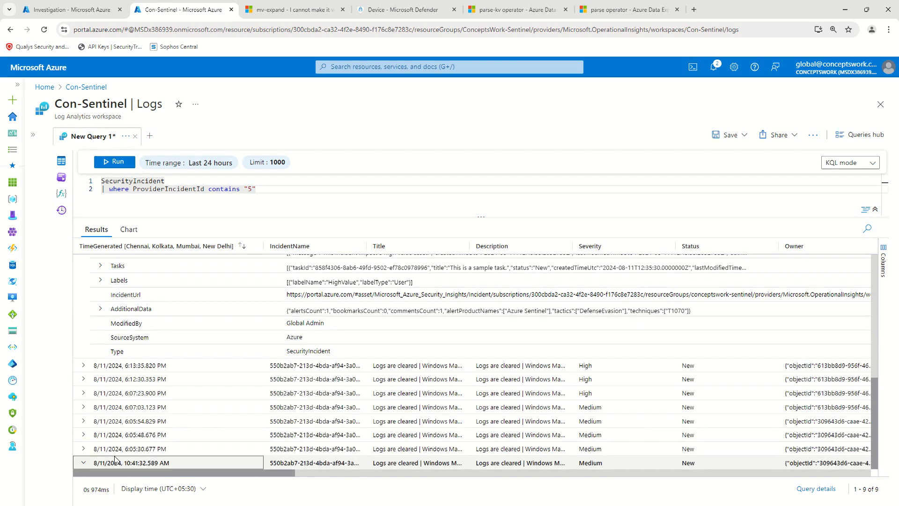
{"action": "scroll", "coordinate": [459, 438], "scroll_direction": "down", "scroll_amount": 2}
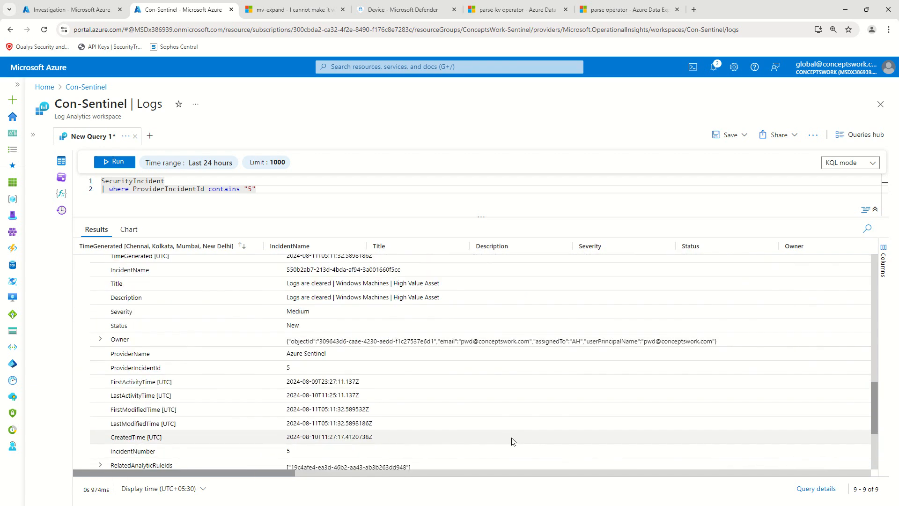
{"action": "left_click_drag", "start_coordinate": [435, 341], "coordinate": [547, 347]}
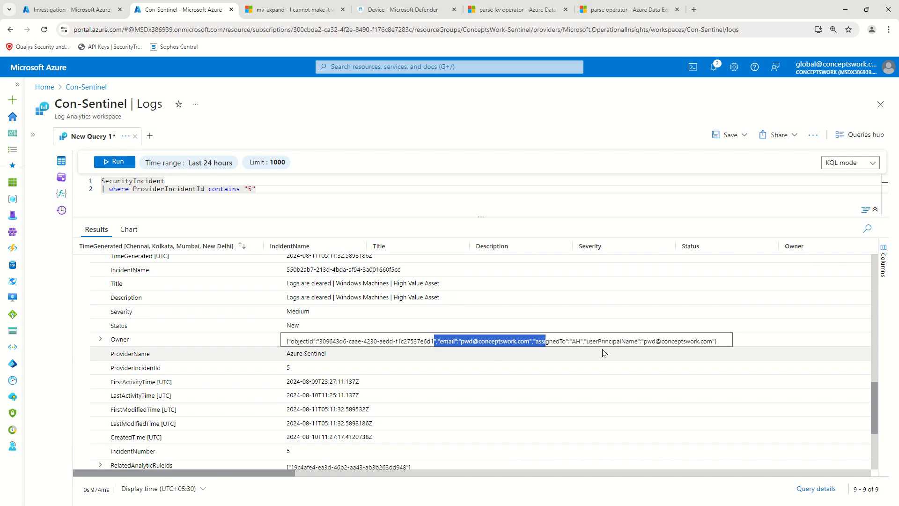
{"action": "scroll", "coordinate": [472, 424], "scroll_direction": "up", "scroll_amount": 2}
{"action": "scroll", "coordinate": [472, 424], "scroll_direction": "down", "scroll_amount": 10}
{"action": "scroll", "coordinate": [305, 376], "scroll_direction": "up", "scroll_amount": 5}
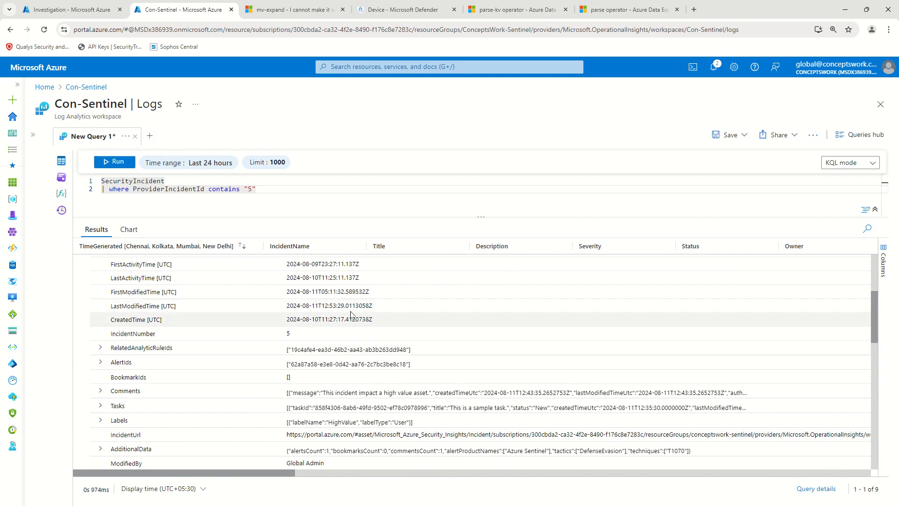
Step: Expand the Tasks field and its first item in the most recent incident record, and review the task's details alongside the remaining fields
{"action": "scroll", "coordinate": [463, 333], "scroll_direction": "down", "scroll_amount": 1}
{"action": "left_click", "coordinate": [101, 359]}
{"action": "left_click", "coordinate": [117, 374]}
{"action": "scroll", "coordinate": [203, 408], "scroll_direction": "down", "scroll_amount": 2}
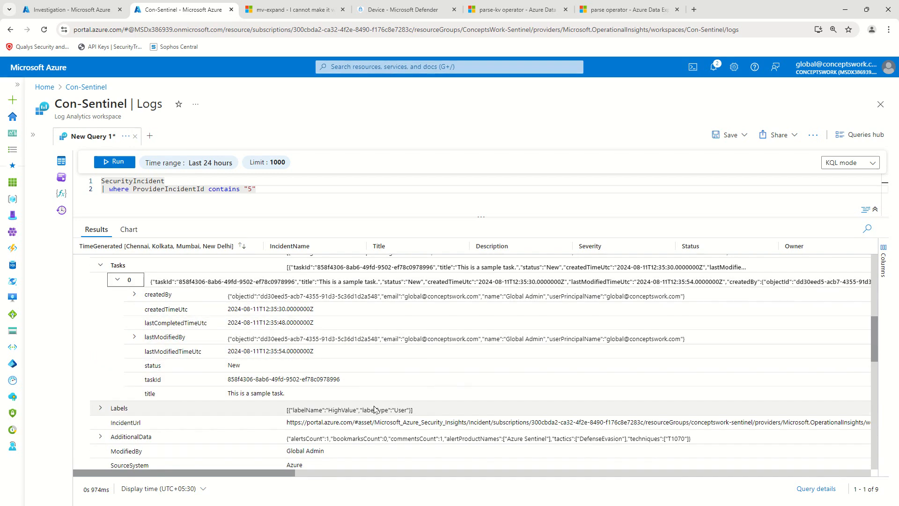
{"action": "scroll", "coordinate": [184, 373], "scroll_direction": "up", "scroll_amount": 5}
{"action": "scroll", "coordinate": [184, 373], "scroll_direction": "up", "scroll_amount": 2}
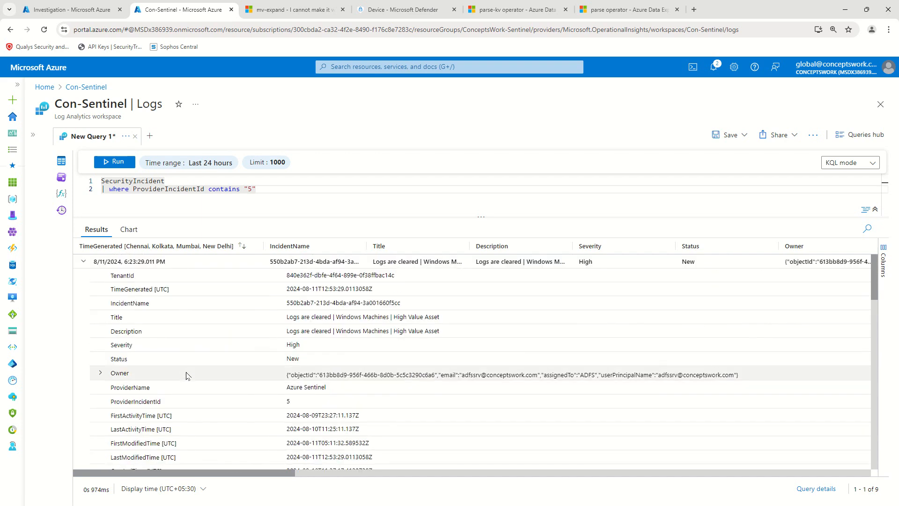
{"action": "scroll", "coordinate": [583, 355], "scroll_direction": "down", "scroll_amount": 6}
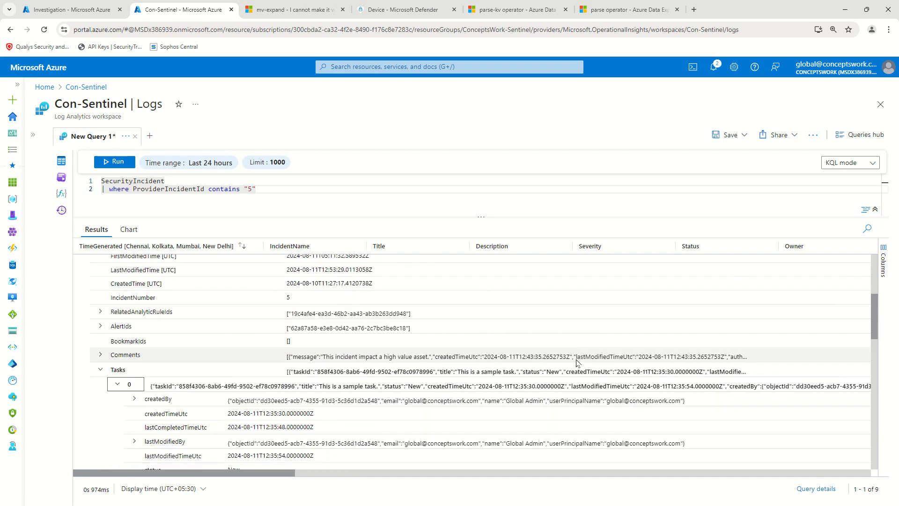
{"action": "scroll", "coordinate": [576, 367], "scroll_direction": "down", "scroll_amount": 2}
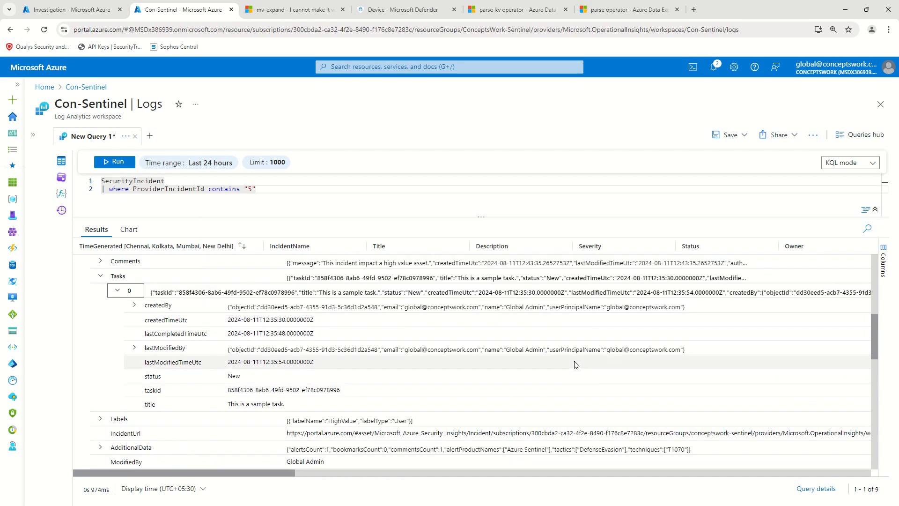
{"action": "scroll", "coordinate": [485, 342], "scroll_direction": "down", "scroll_amount": 2}
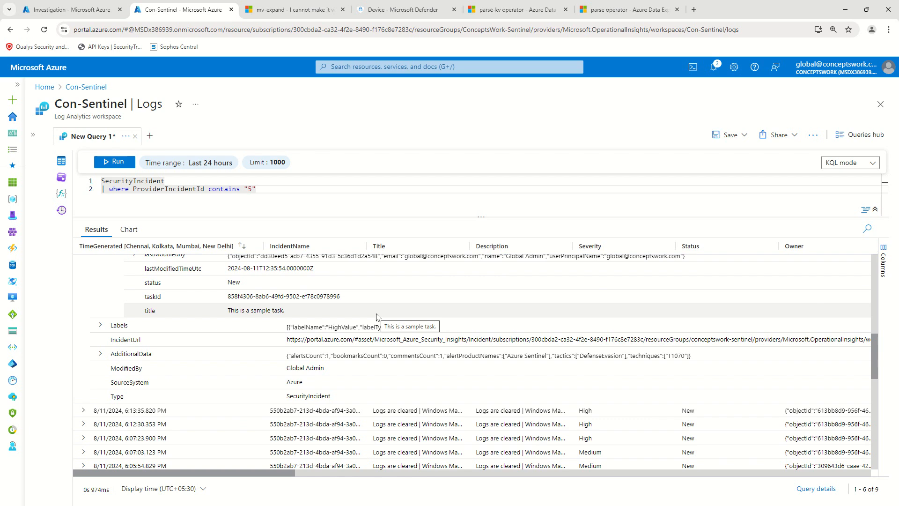
{"action": "scroll", "coordinate": [377, 317], "scroll_direction": "down", "scroll_amount": 3}
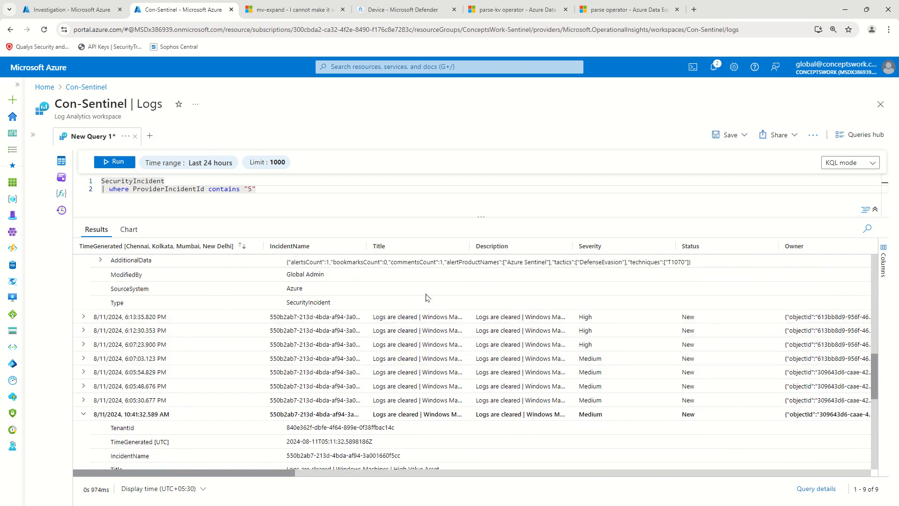
Step: Replace the query with SecurityAlert and run it over the last 24 hours
{"action": "key", "text": "ctrl+a"}
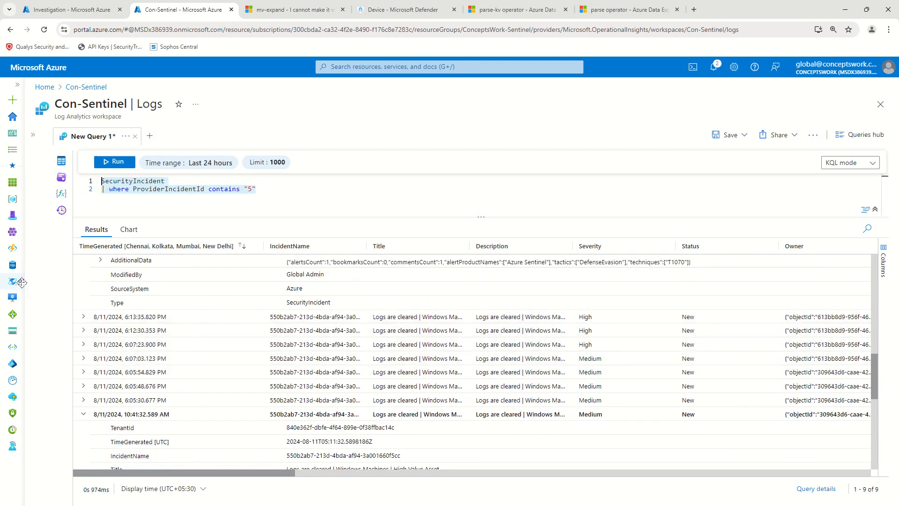
{"action": "key", "text": "BackSpace"}
{"action": "type", "text": "Securin"}
{"action": "key", "text": "BackSpace"}
{"action": "type", "text": "ty"}
{"action": "key", "text": "Tab"}
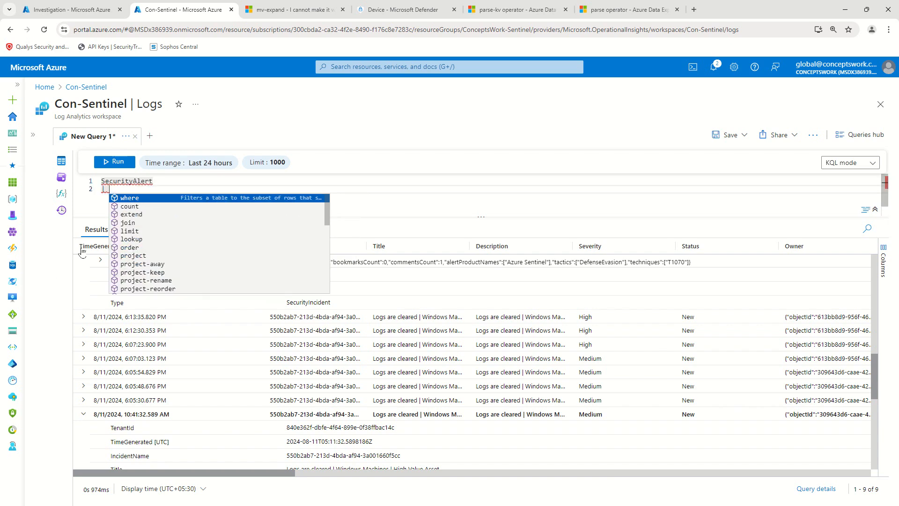
{"action": "key", "text": "Escape"}
{"action": "left_click", "coordinate": [116, 161]}
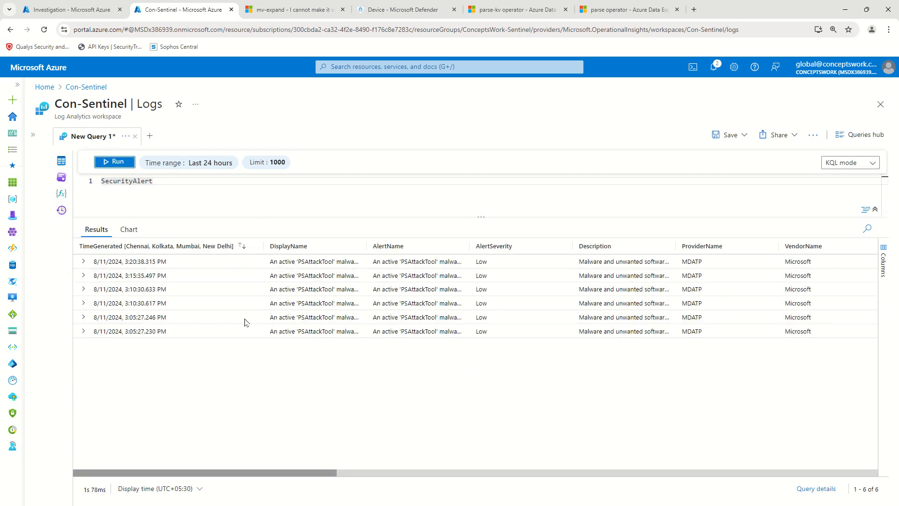
Step: Close the investigation graph of the PSAttackTool malware incident and highlight the incident's title
{"action": "left_click", "coordinate": [75, 9]}
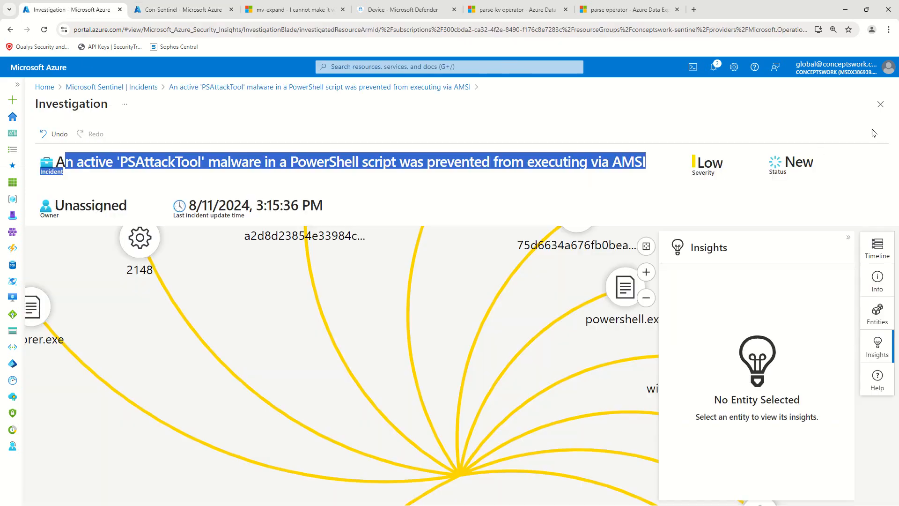
{"action": "left_click", "coordinate": [881, 104]}
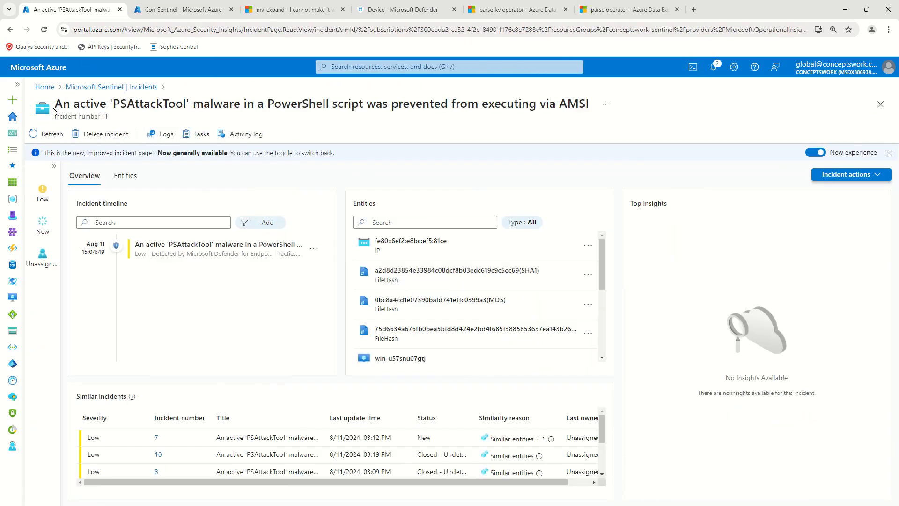
{"action": "left_click_drag", "start_coordinate": [55, 107], "coordinate": [591, 104]}
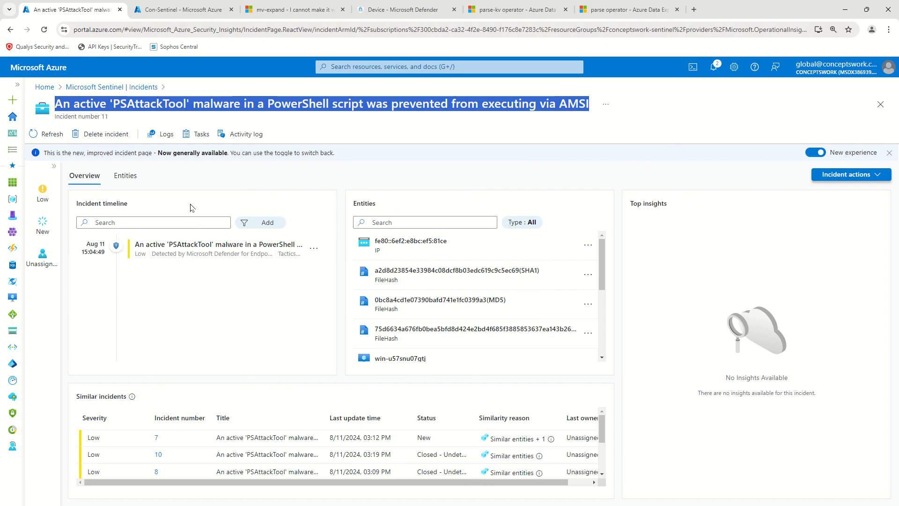
Step: Switch to the administrator Windows PowerShell window on the remote Windows Server
{"action": "key", "text": "alt+Tab"}
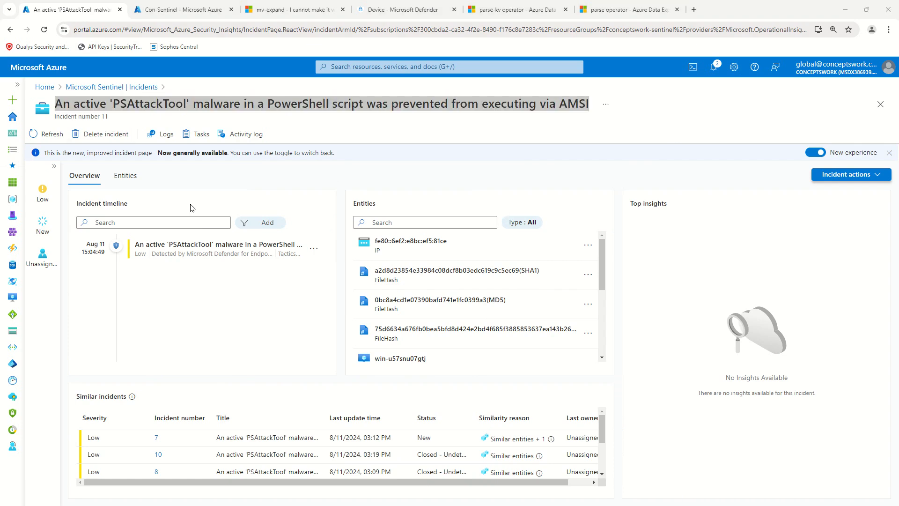
{"action": "key", "text": "alt+Tab"}
{"action": "left_click", "coordinate": [255, 255]}
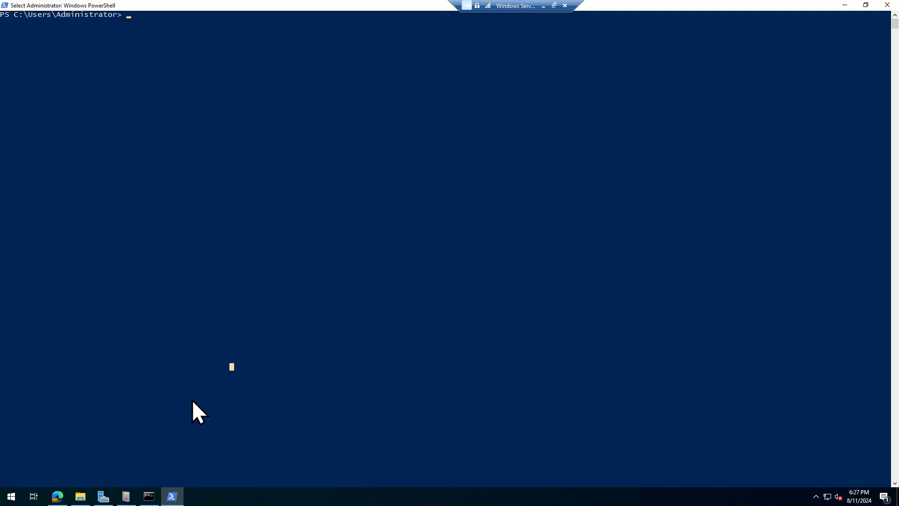
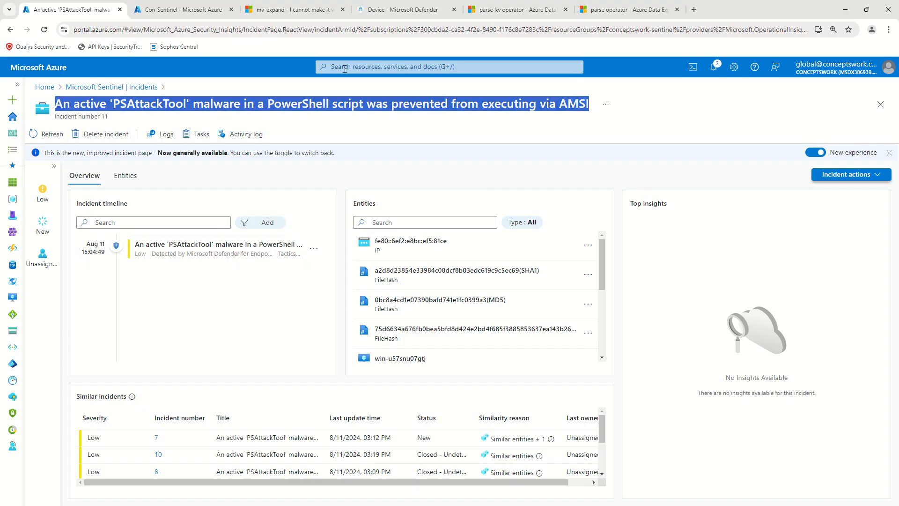
Step: Check the device's incidents and alerts in Microsoft Defender and the SecurityAlert results, and return to the PSAttackTool incident in Sentinel
{"action": "left_click", "coordinate": [397, 8]}
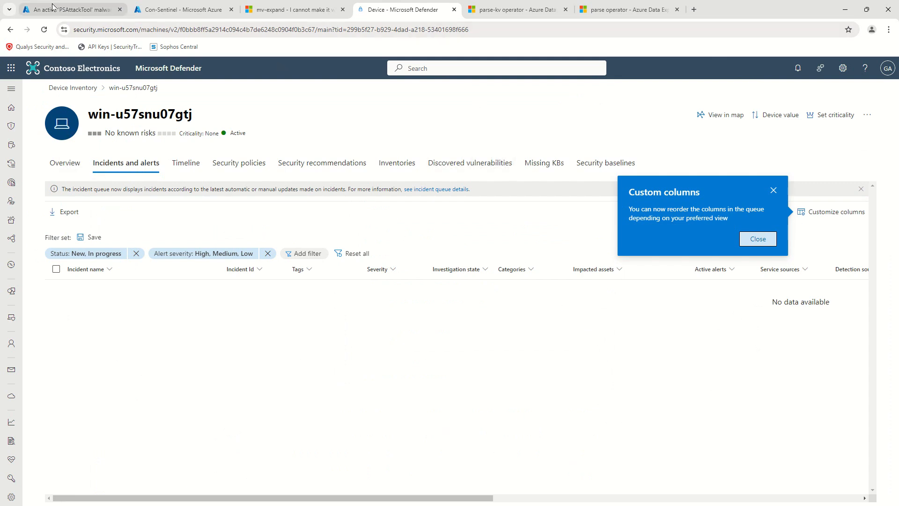
{"action": "left_click", "coordinate": [78, 4]}
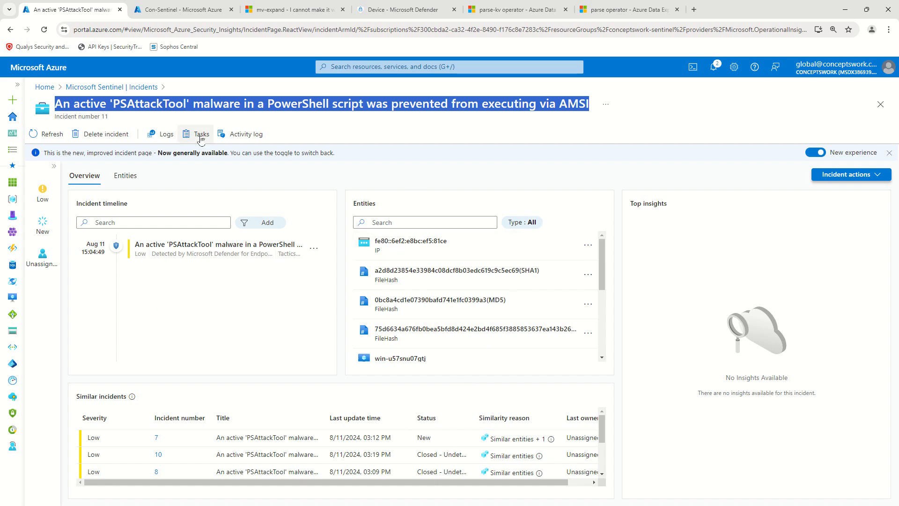
{"action": "left_click", "coordinate": [169, 10]}
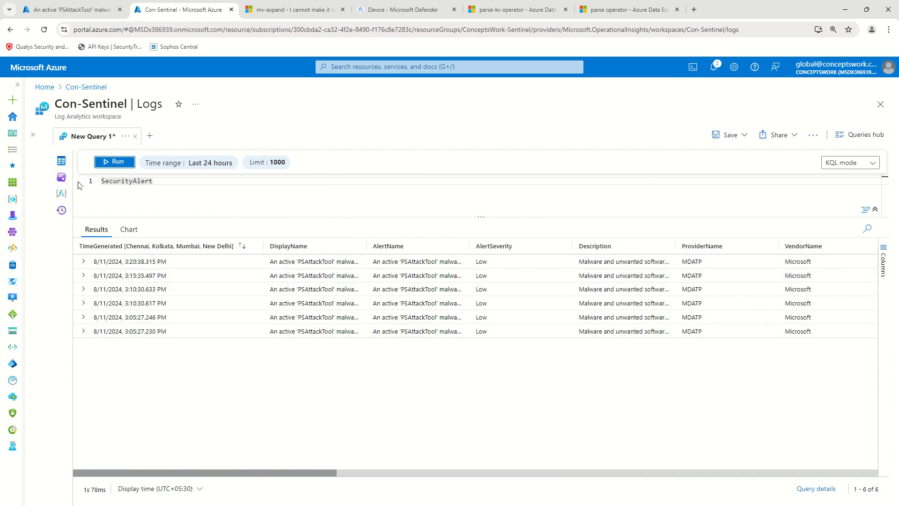
{"action": "left_click", "coordinate": [71, 15]}
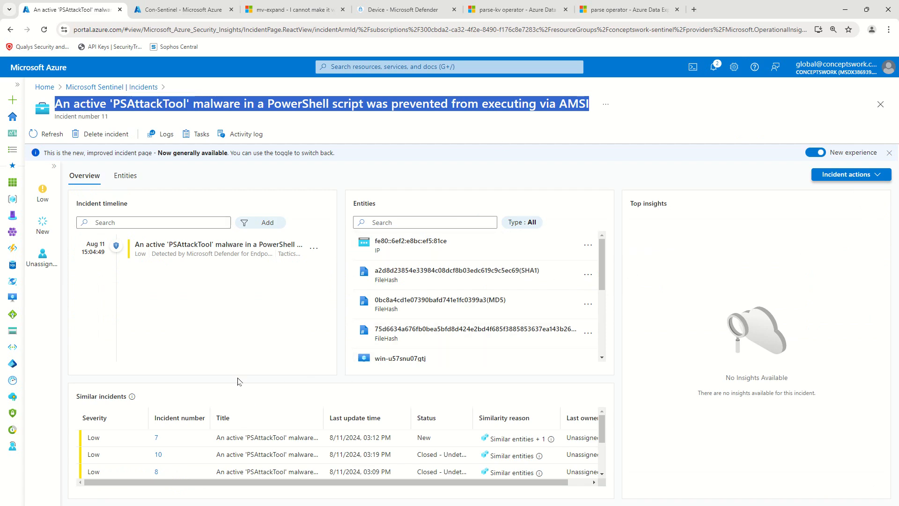
Step: Expand the incident's details, and examine the Entities, Status and CompromisedEntity columns of the SecurityAlert results
{"action": "left_click", "coordinate": [54, 167]}
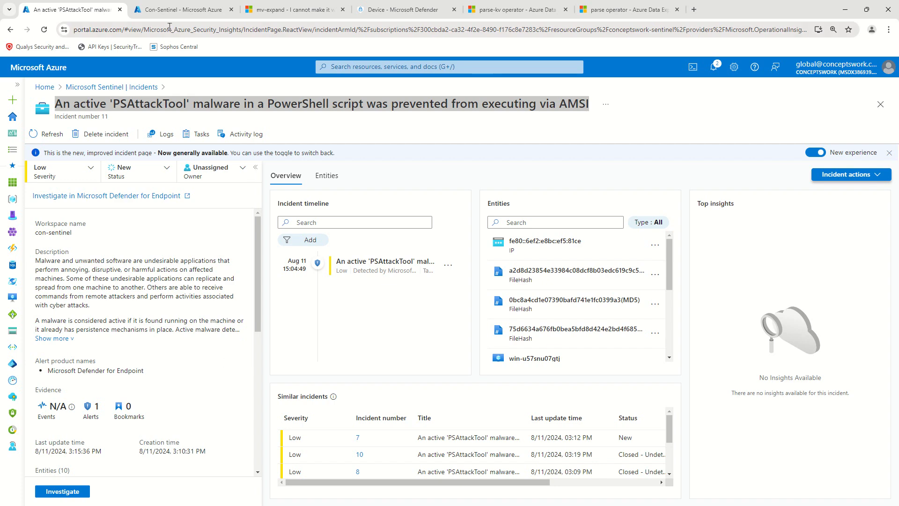
{"action": "left_click", "coordinate": [171, 10]}
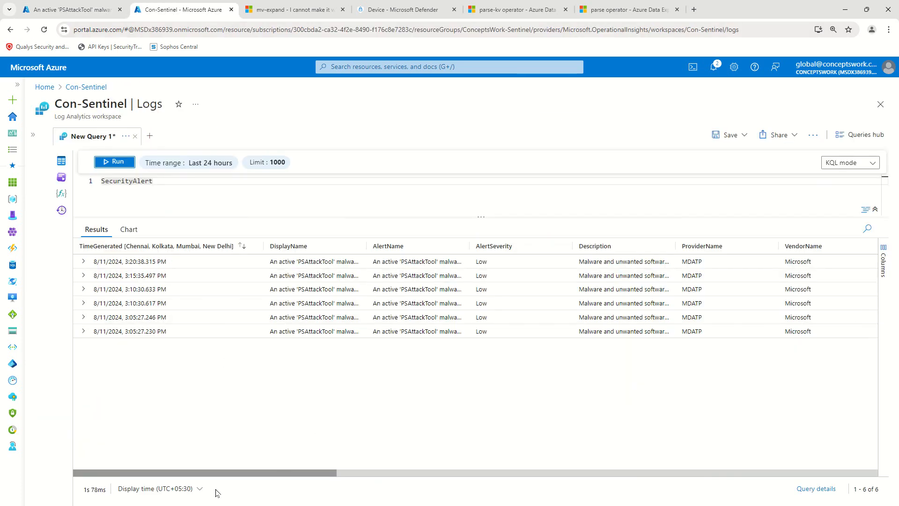
{"action": "left_click_drag", "start_coordinate": [220, 477], "coordinate": [720, 480]}
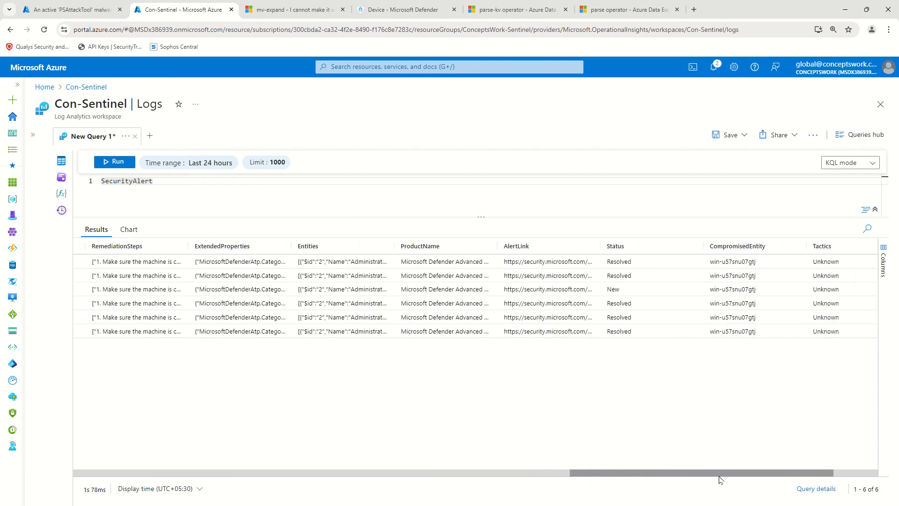
Step: Replace the query with one joining SecurityIncident to 7-day SecurityAlert records on AnalyticRuleid, projecting AlertIds, AnalyticRuleid, AnalyticRuleName, Severity, Status and Owner, and run it
{"action": "left_click_drag", "start_coordinate": [720, 480], "coordinate": [617, 505]}
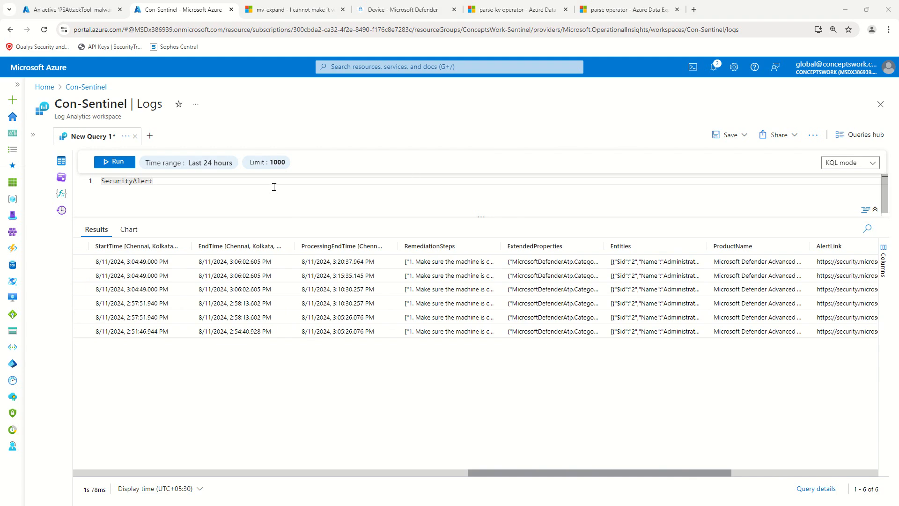
{"action": "left_click", "coordinate": [256, 193]}
{"action": "key", "text": "ctrl+a"}
{"action": "key", "text": "Delete"}
{"action": "key", "text": "ctrl+v"}
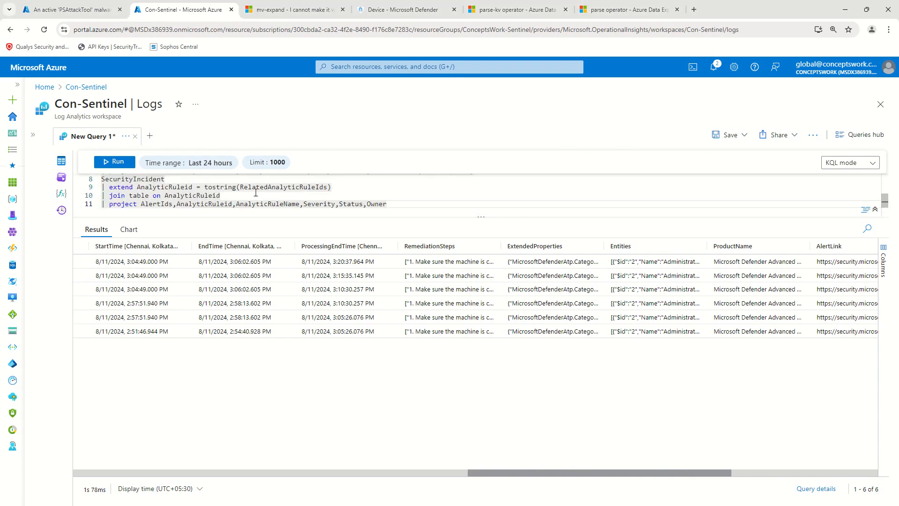
{"action": "left_click_drag", "start_coordinate": [272, 217], "coordinate": [272, 330]}
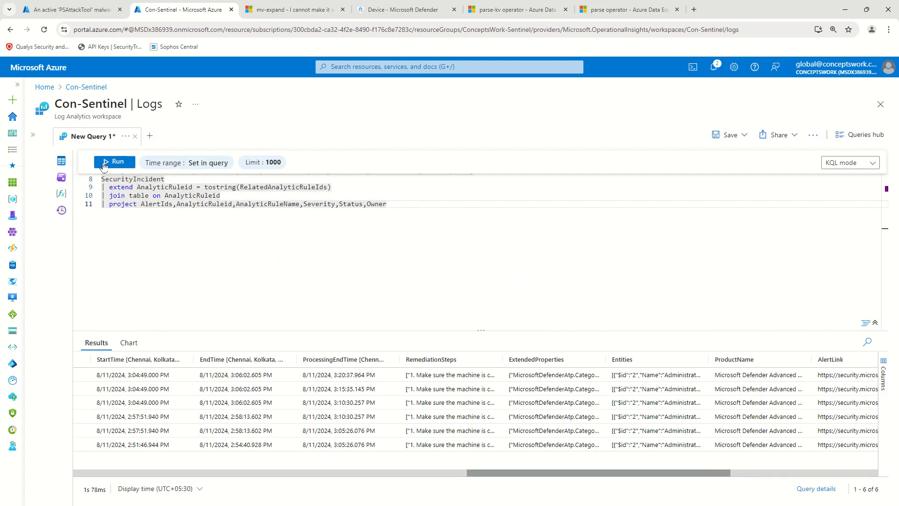
{"action": "key", "text": "shift+Return"}
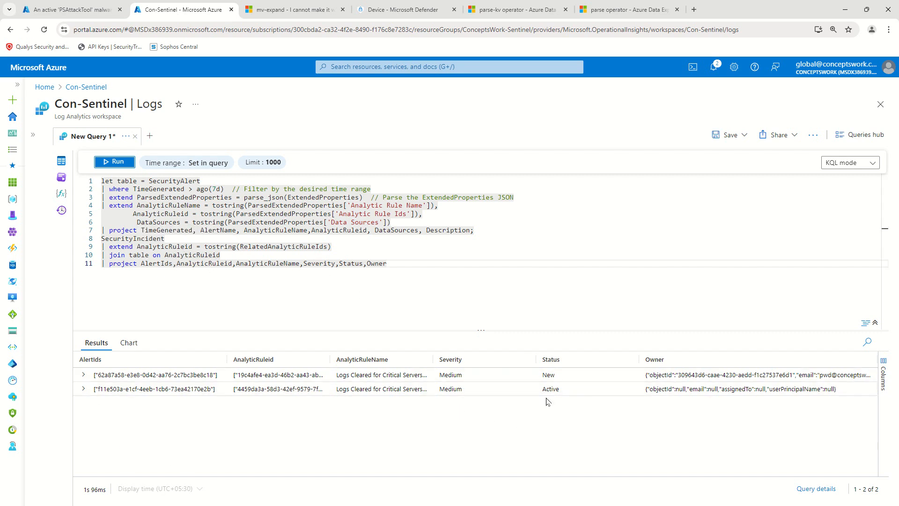
{"action": "key", "text": "shift+Return"}
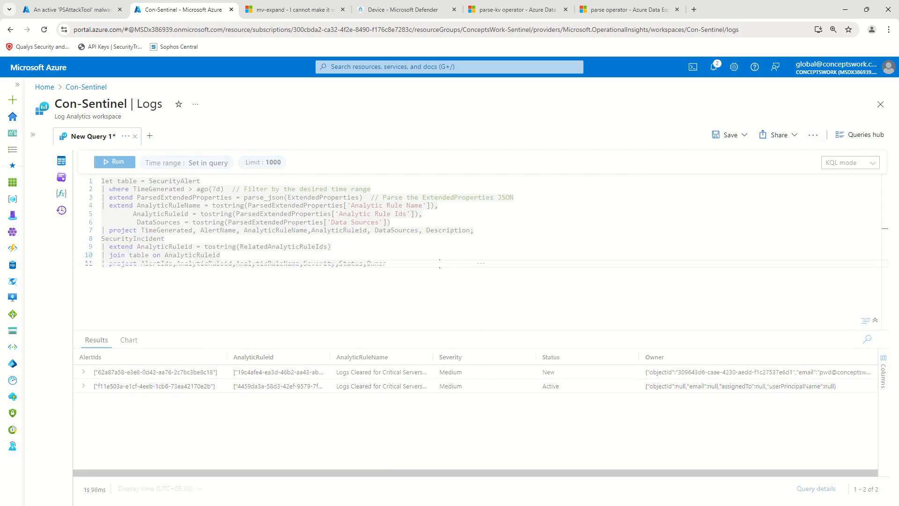
Step: Remove the final project line from the joined query, rerun it, and examine all columns of the results through Description1
{"action": "key", "text": "shift+Home"}
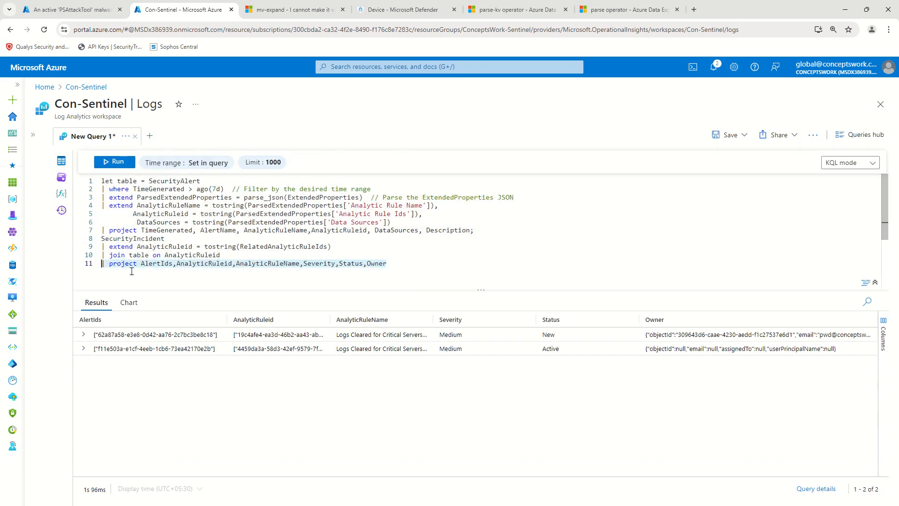
{"action": "key", "text": "BackSpace"}
{"action": "left_click", "coordinate": [114, 162]}
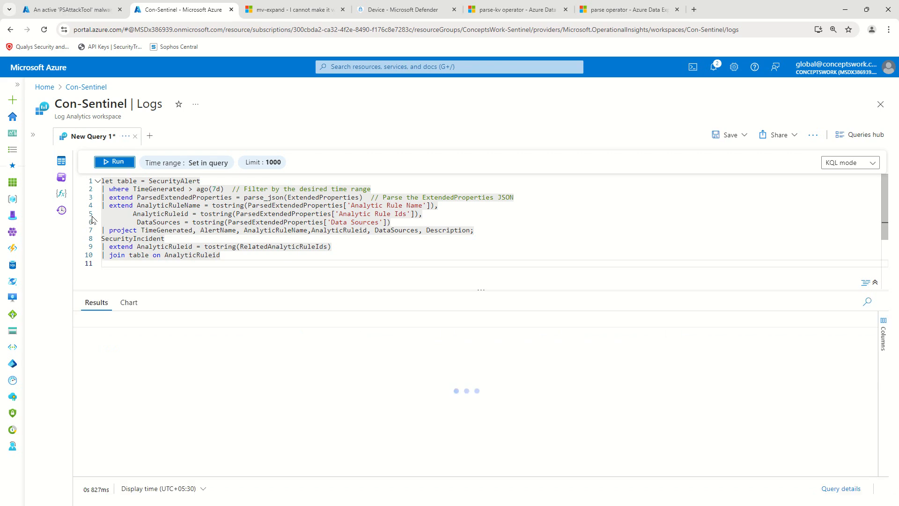
{"action": "left_click_drag", "start_coordinate": [155, 473], "coordinate": [600, 463]}
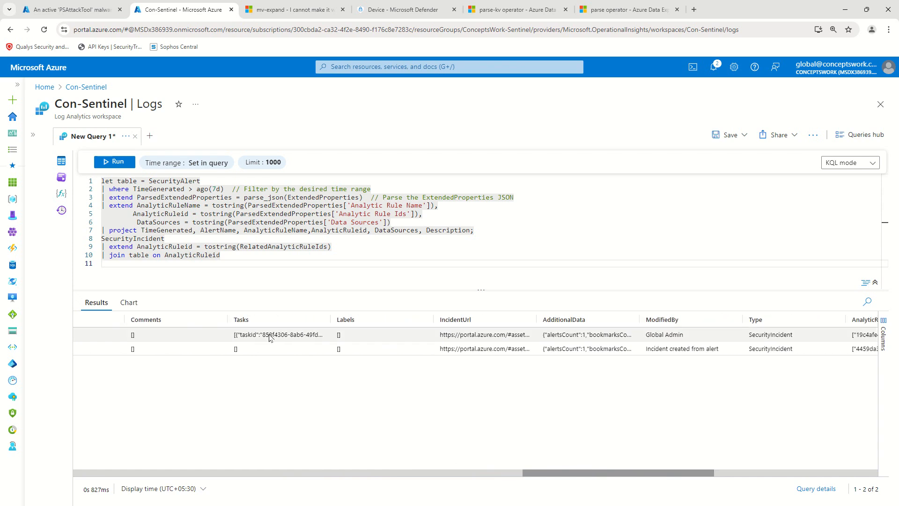
{"action": "left_click_drag", "start_coordinate": [607, 476], "coordinate": [784, 482]}
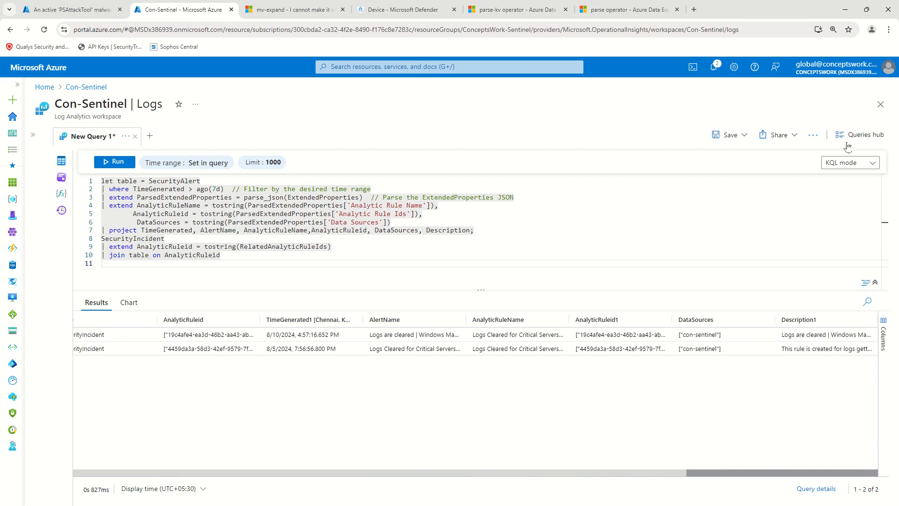
Step: Close the logs and open the full details of incident 5, "Logs are cleared | Windows Machines | High Value Asset", in the Con-Sentinel workspace of Microsoft Sentinel
{"action": "left_click", "coordinate": [880, 104]}
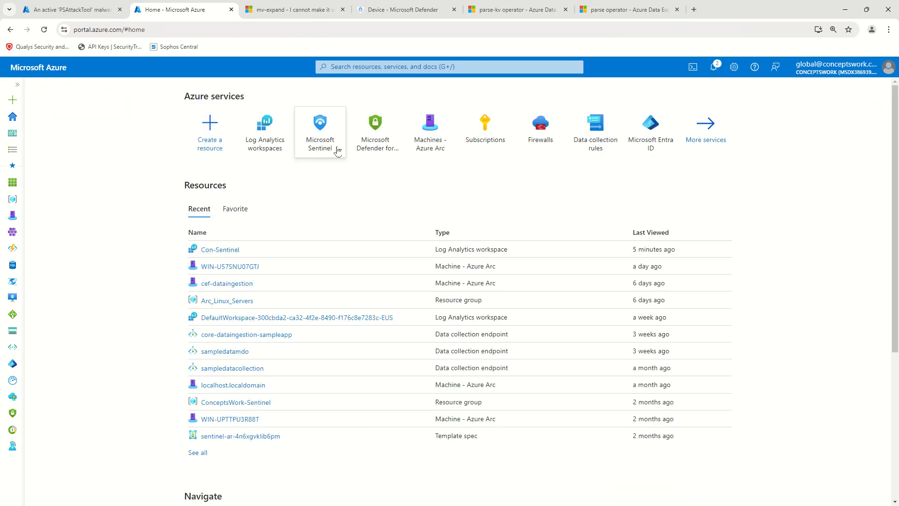
{"action": "left_click", "coordinate": [337, 151]}
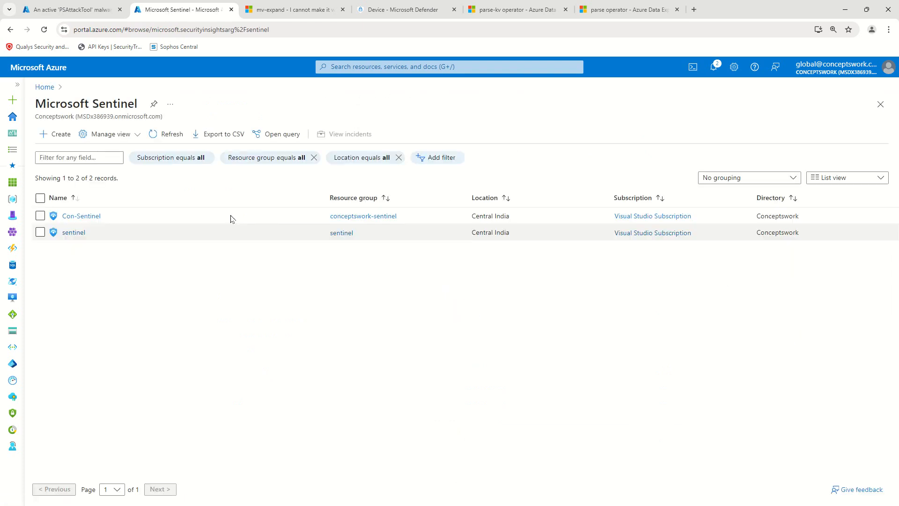
{"action": "left_click", "coordinate": [77, 217]}
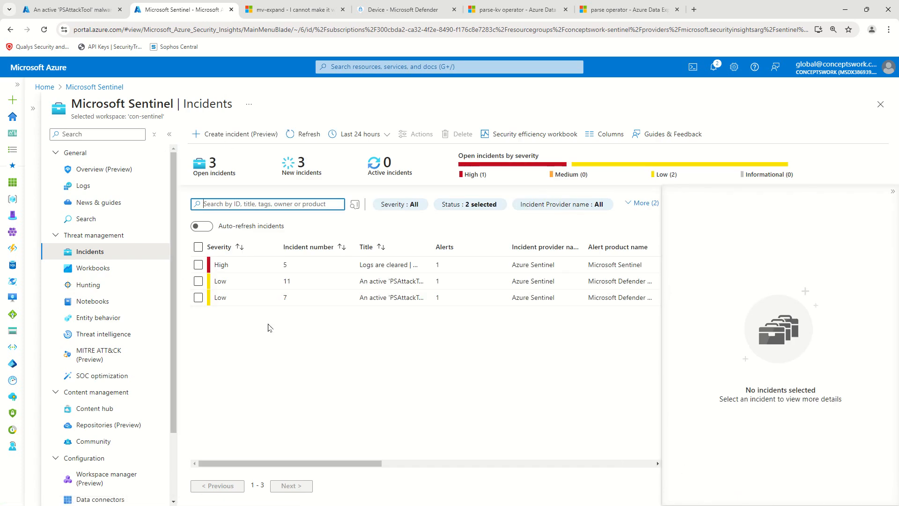
{"action": "left_click", "coordinate": [220, 265]}
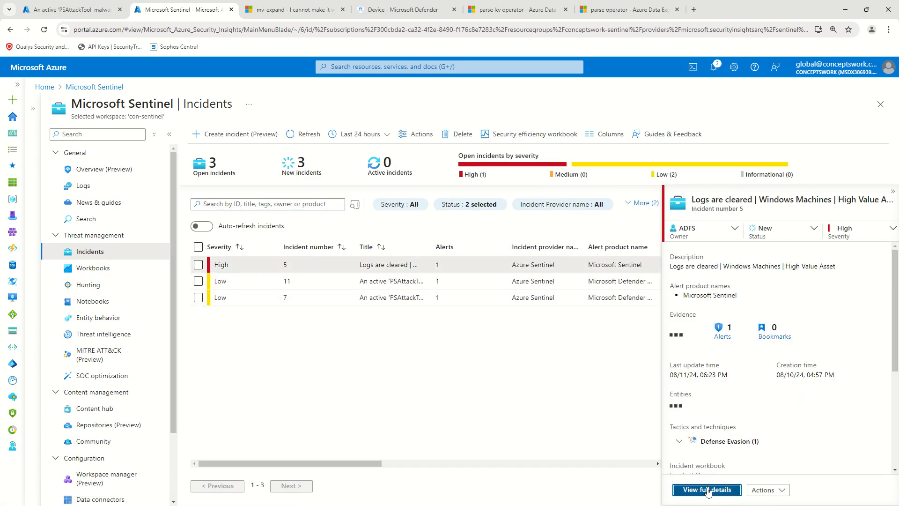
{"action": "left_click", "coordinate": [707, 490]}
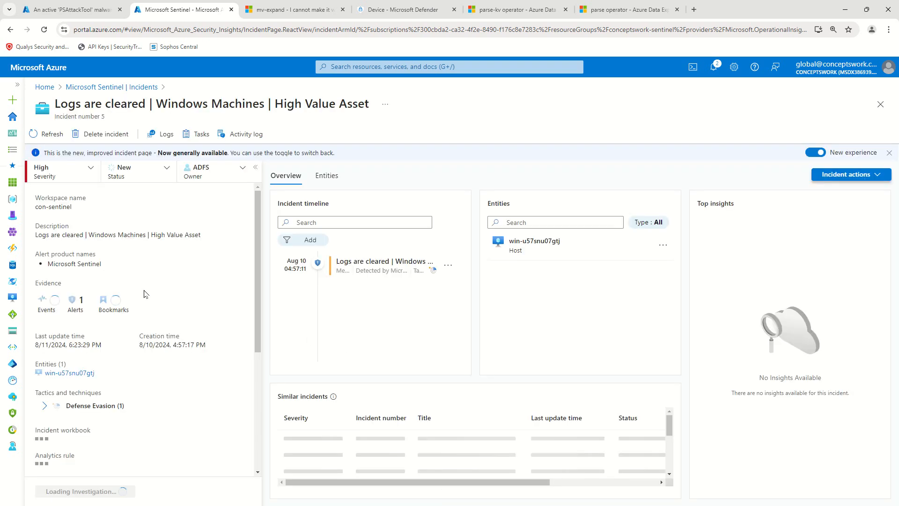